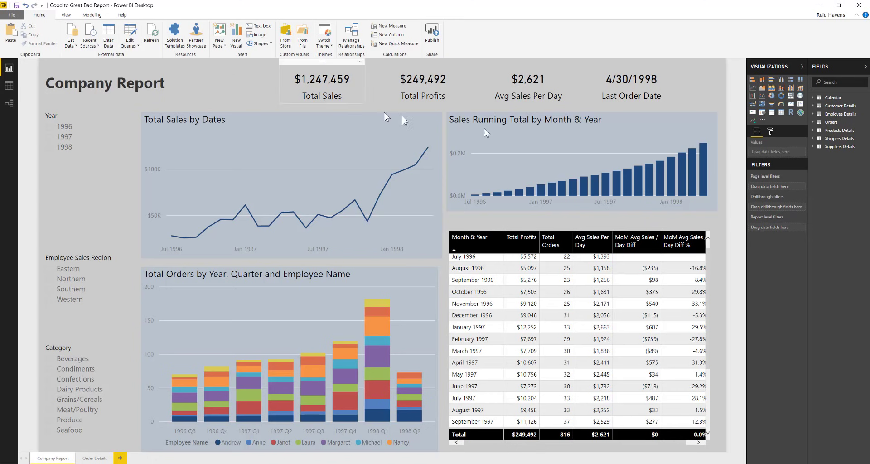
- Change the report page's background color to white
{"action": "left_click", "coordinate": [771, 132]}
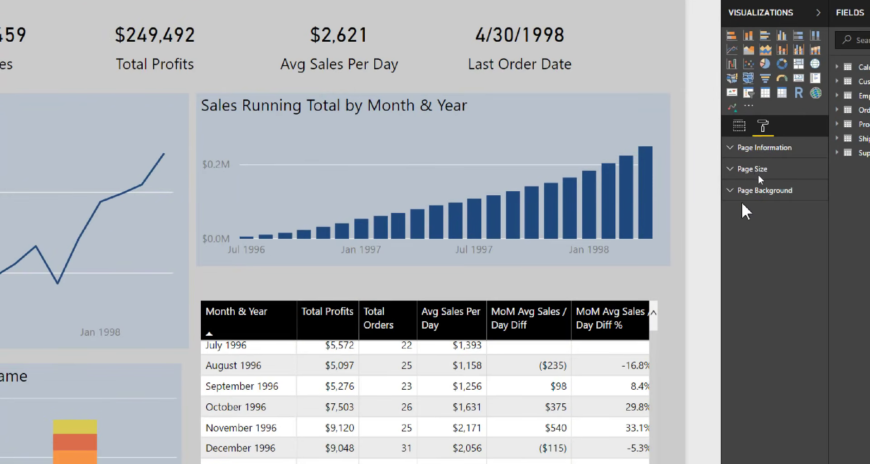
{"action": "left_click", "coordinate": [737, 193]}
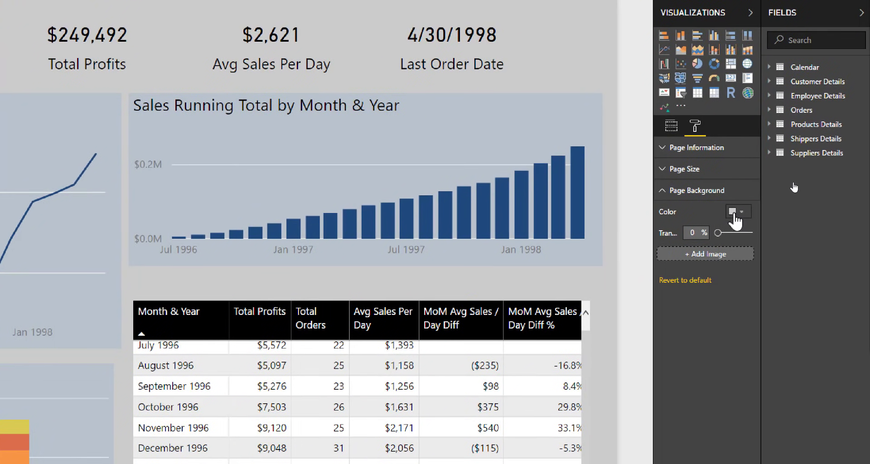
{"action": "left_click", "coordinate": [806, 211]}
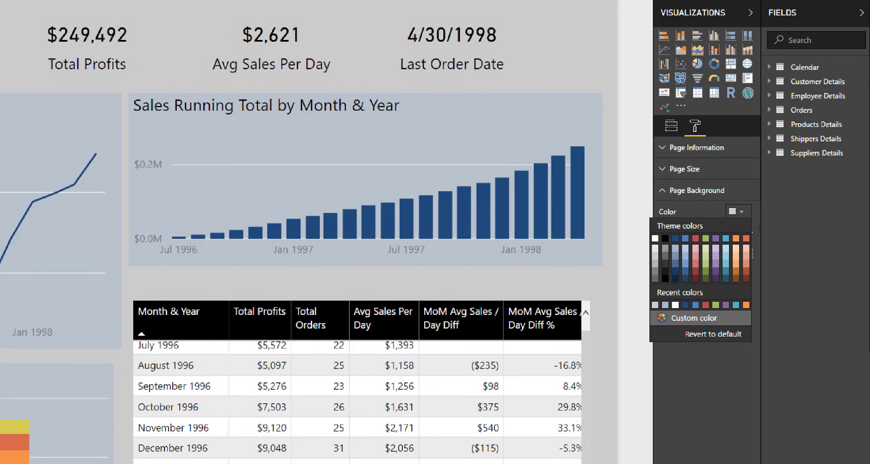
{"action": "left_click", "coordinate": [700, 336]}
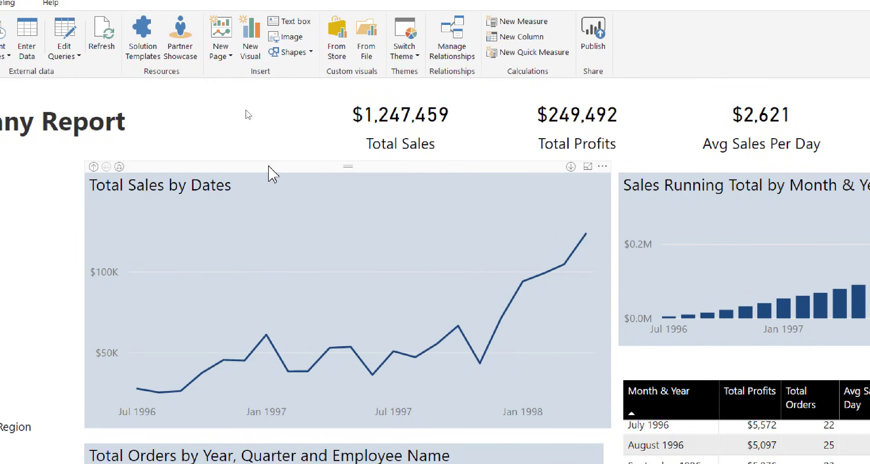
- Turn off the background of the Total Sales line chart, the Sales Running Total chart and the Total Orders stacked column chart
{"action": "left_click", "coordinate": [240, 167]}
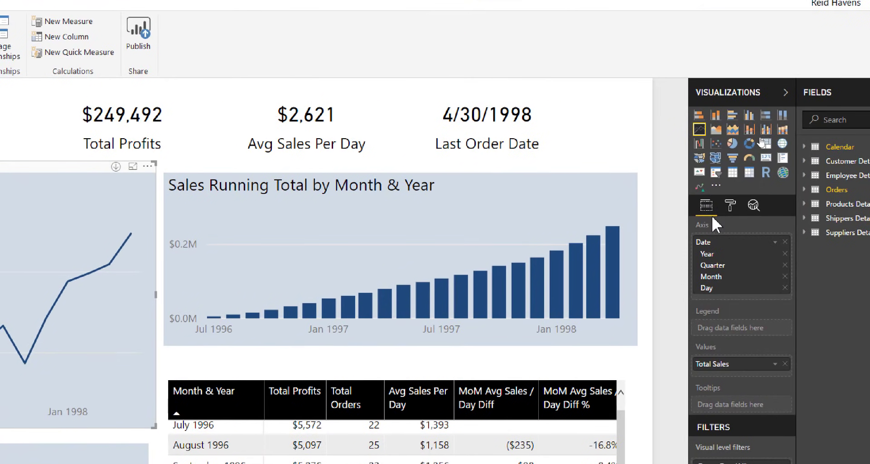
{"action": "left_click", "coordinate": [737, 206]}
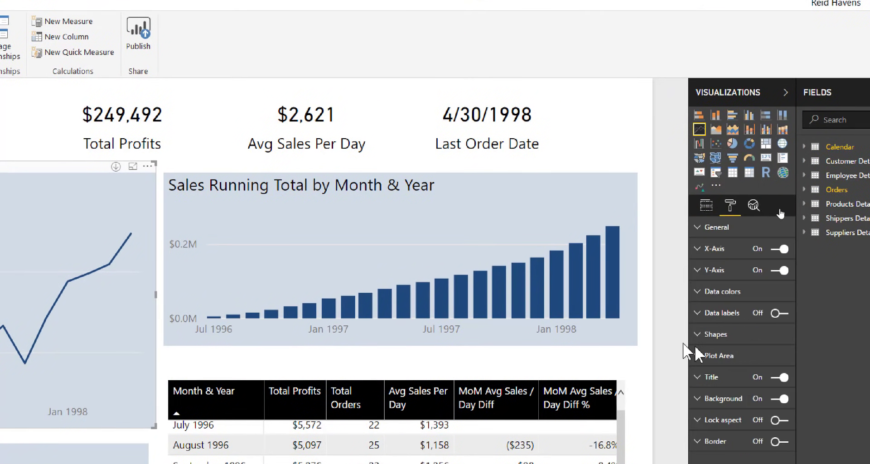
{"action": "left_click", "coordinate": [779, 399]}
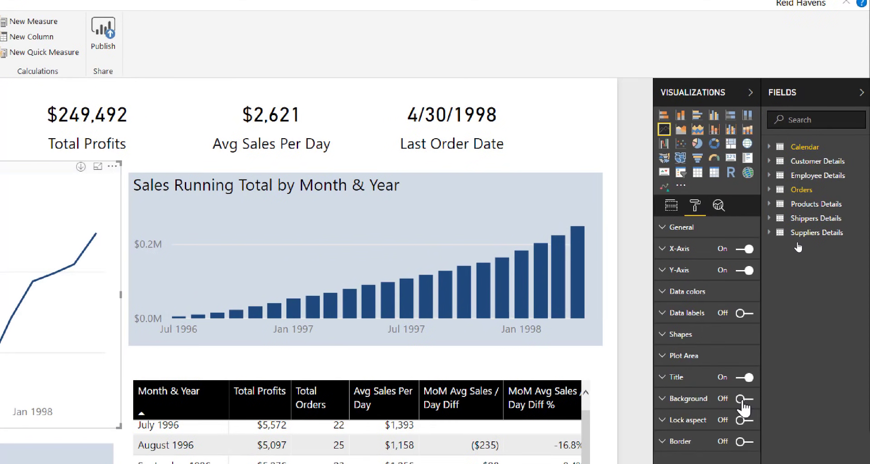
{"action": "left_click", "coordinate": [277, 181]}
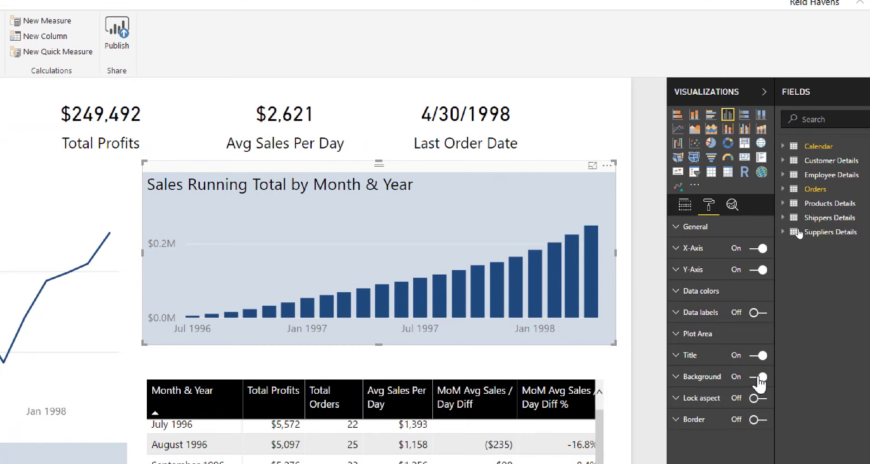
{"action": "left_click", "coordinate": [760, 378]}
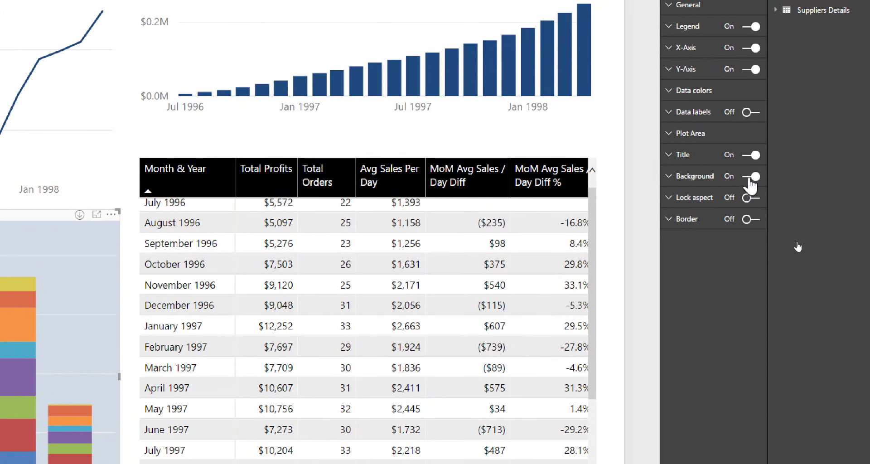
{"action": "left_click", "coordinate": [755, 176]}
- Try the Condensed, Sparse, Bold header flashy rows and Bold header styles on the Month & Year matrix
{"action": "left_click", "coordinate": [252, 147]}
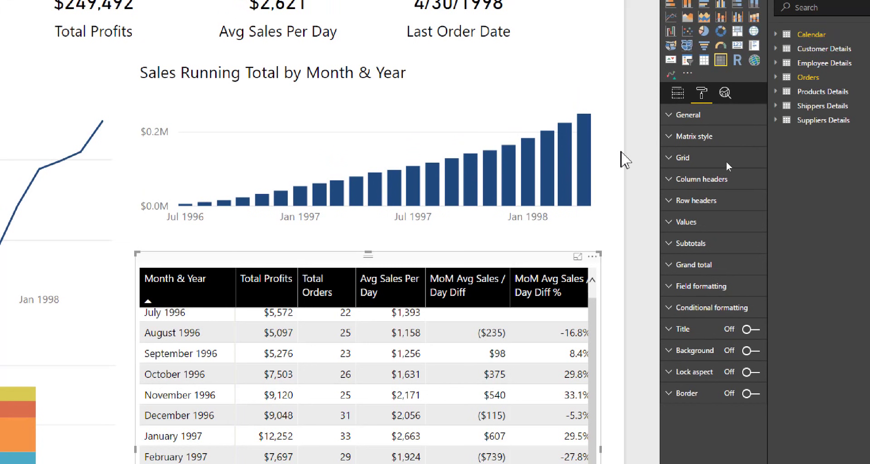
{"action": "left_click", "coordinate": [669, 137]}
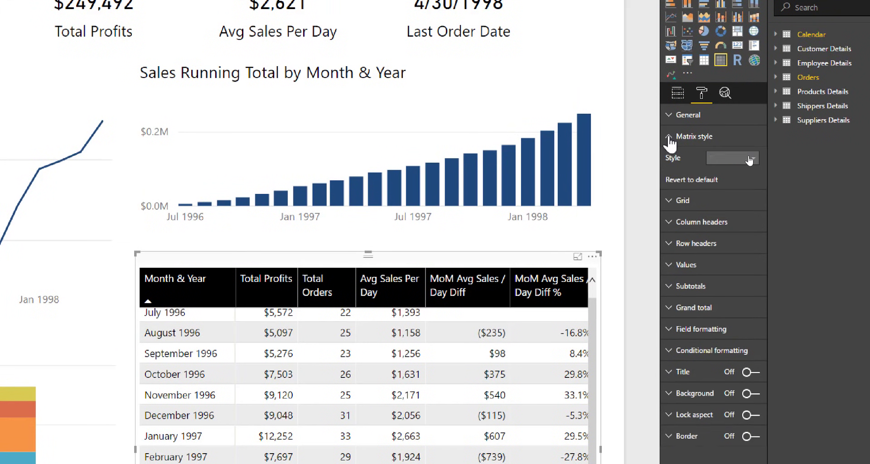
{"action": "left_click", "coordinate": [725, 158]}
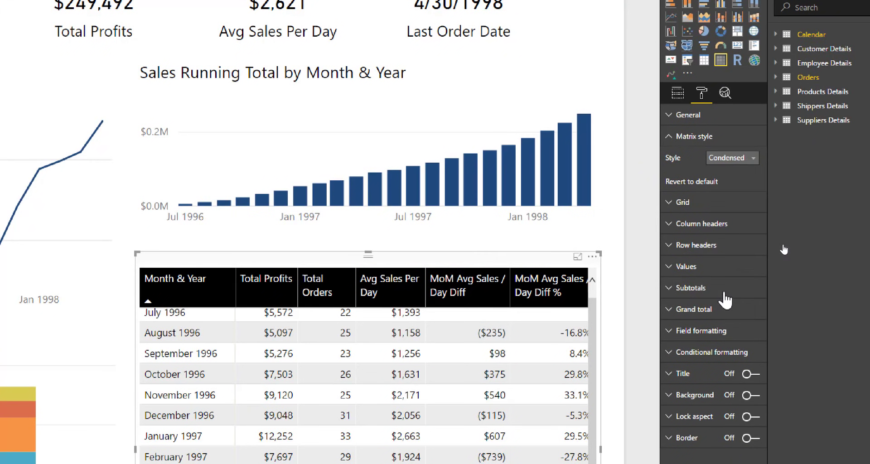
{"action": "left_click", "coordinate": [726, 289]}
{"action": "left_click", "coordinate": [733, 159]}
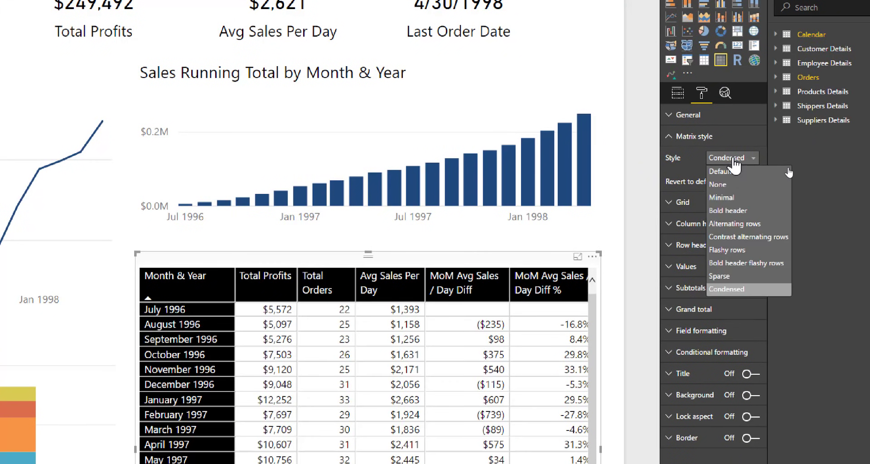
{"action": "left_click", "coordinate": [726, 276]}
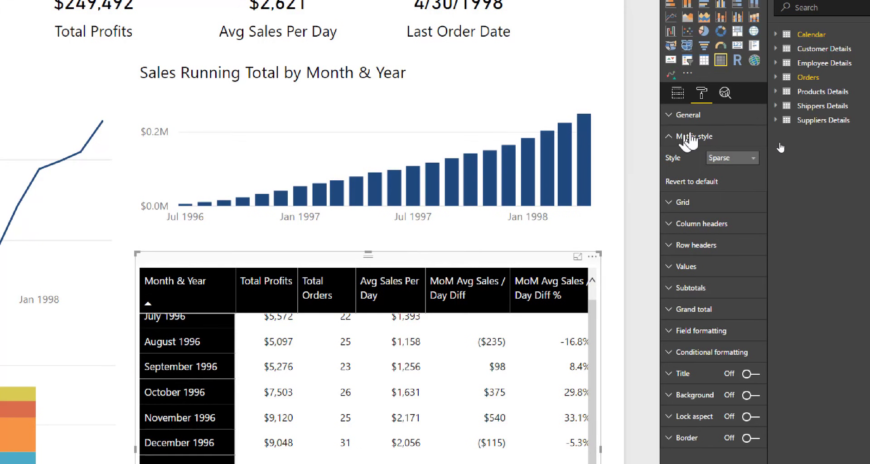
{"action": "left_click", "coordinate": [737, 159]}
{"action": "left_click", "coordinate": [725, 263]}
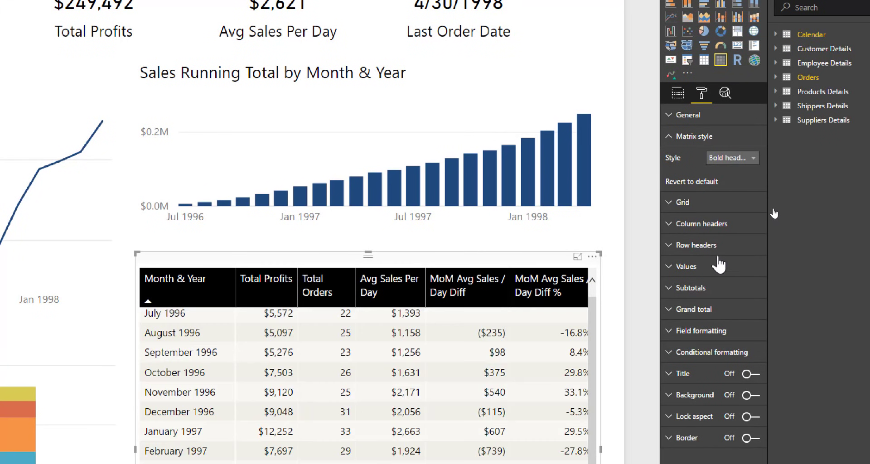
{"action": "left_click", "coordinate": [716, 160]}
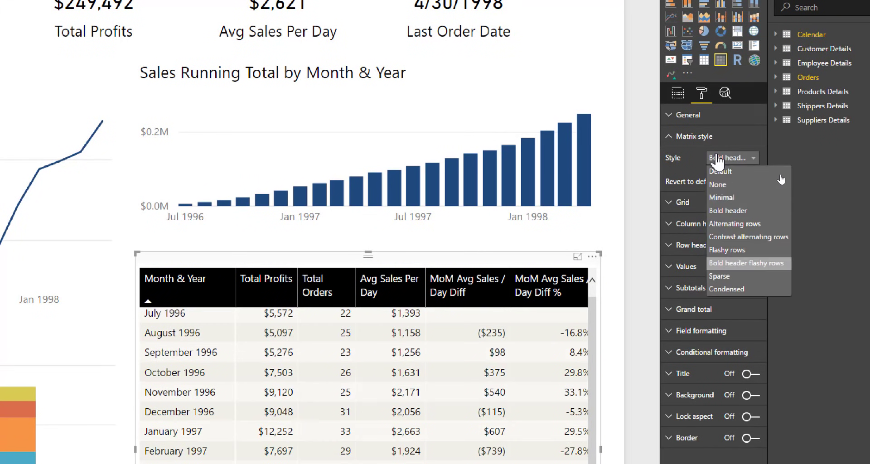
{"action": "left_click", "coordinate": [725, 222]}
- Set the style of the Month & Year matrix to Minimal
{"action": "left_click", "coordinate": [721, 162]}
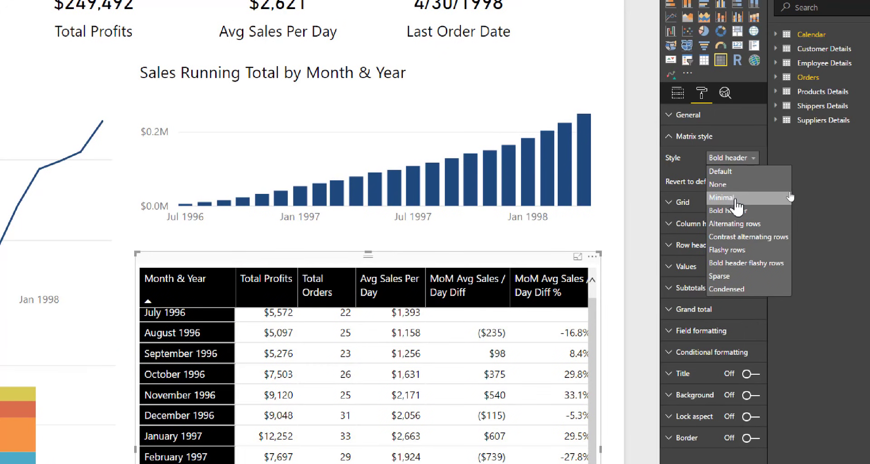
{"action": "left_click", "coordinate": [730, 198]}
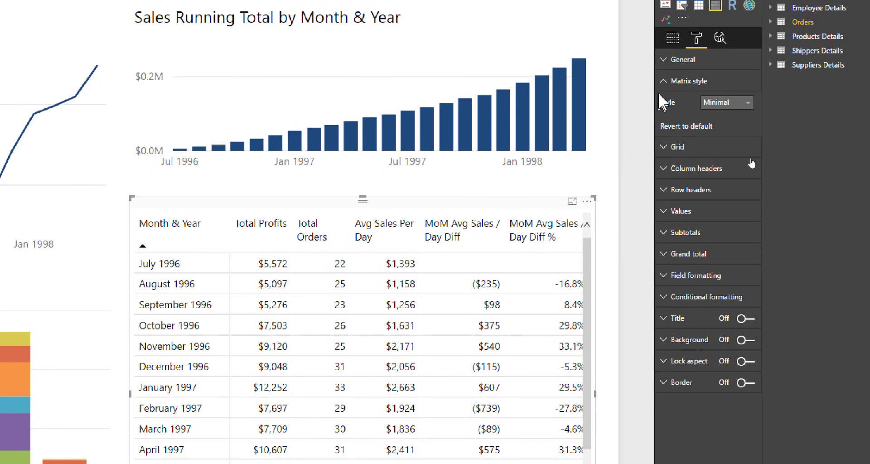
{"action": "left_click", "coordinate": [666, 82]}
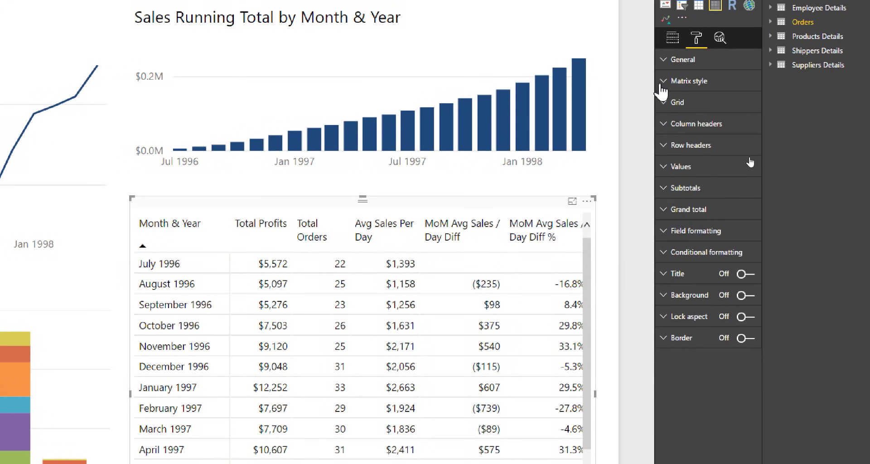
- Try dark blue as the matrix's horizontal grid color, and undo the change
{"action": "left_click", "coordinate": [679, 104]}
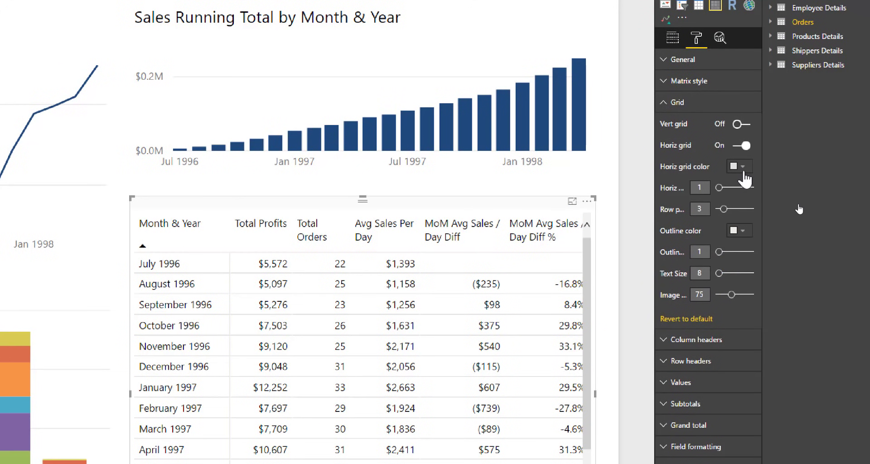
{"action": "left_click", "coordinate": [741, 168]}
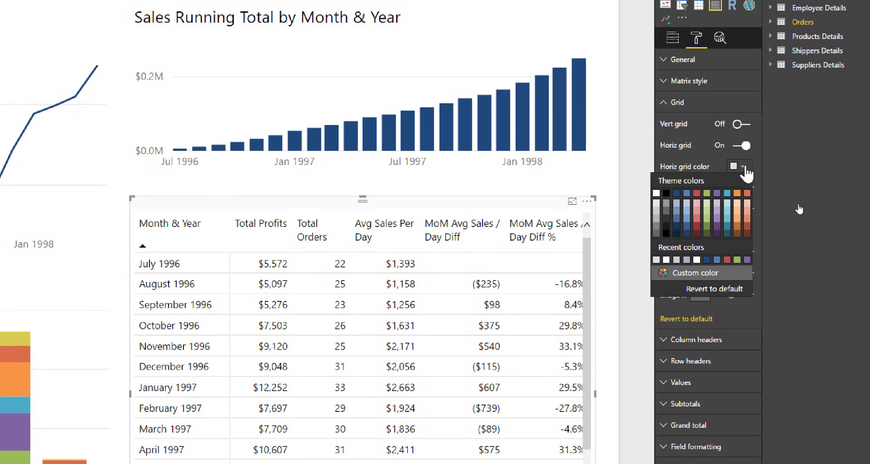
{"action": "left_click", "coordinate": [677, 195]}
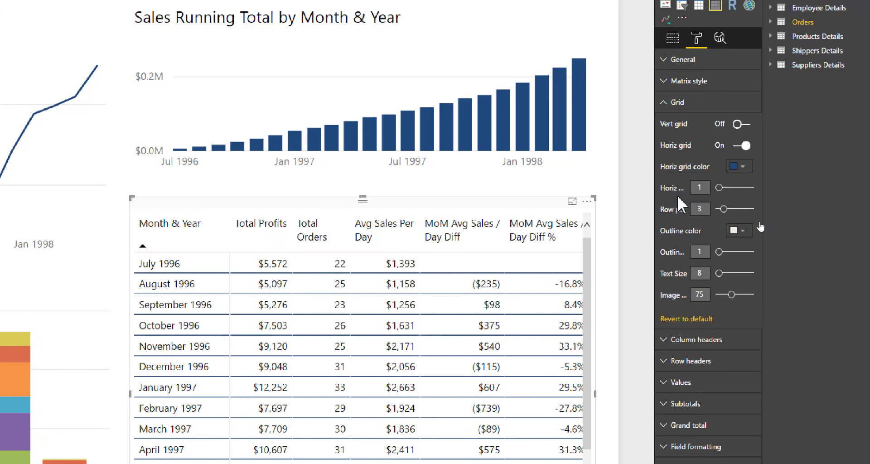
{"action": "left_click", "coordinate": [745, 172]}
{"action": "left_click", "coordinate": [737, 172]}
{"action": "key", "text": "ctrl+z"}
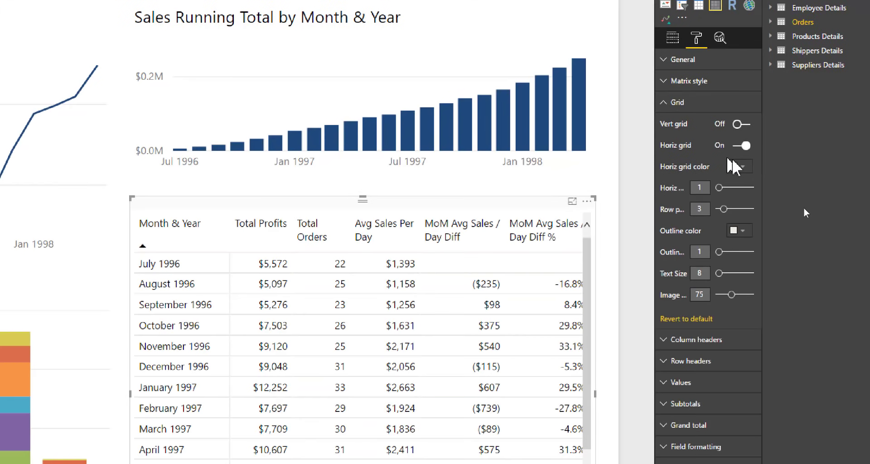
- Set the matrix's outline color to dark blue and its outline weight to 2
{"action": "left_click", "coordinate": [740, 231]}
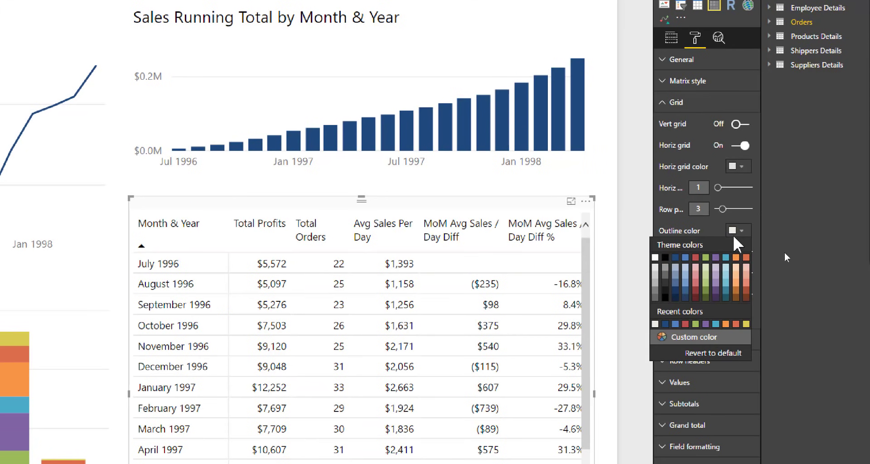
{"action": "left_click", "coordinate": [676, 262]}
{"action": "left_click", "coordinate": [700, 248]}
{"action": "type", "text": "2"}
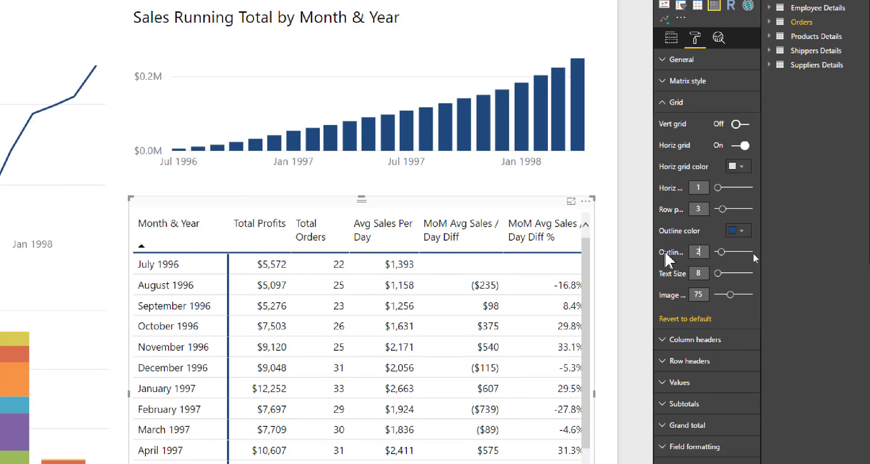
- Reopen the matrix's grid formatting settings and widen the formatting pane so the full option labels can be read
{"action": "left_click", "coordinate": [653, 252]}
{"action": "scroll", "coordinate": [652, 191], "scroll_direction": "up", "scroll_amount": 1}
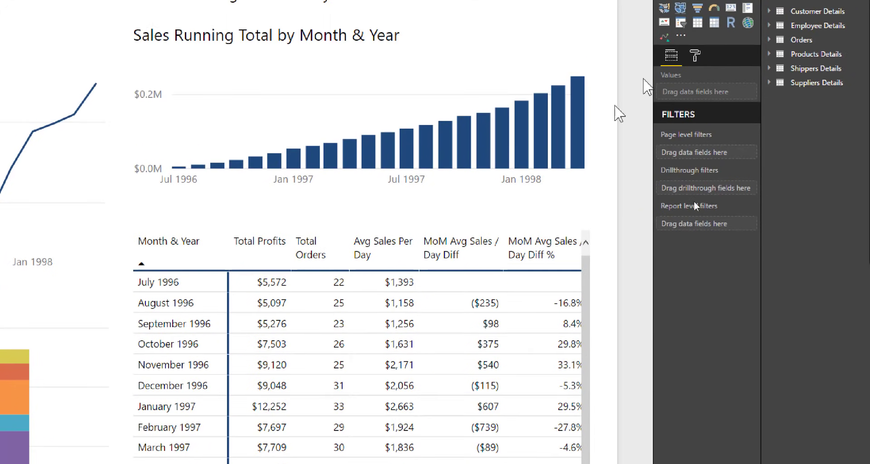
{"action": "left_click", "coordinate": [551, 224]}
{"action": "left_click", "coordinate": [695, 55]}
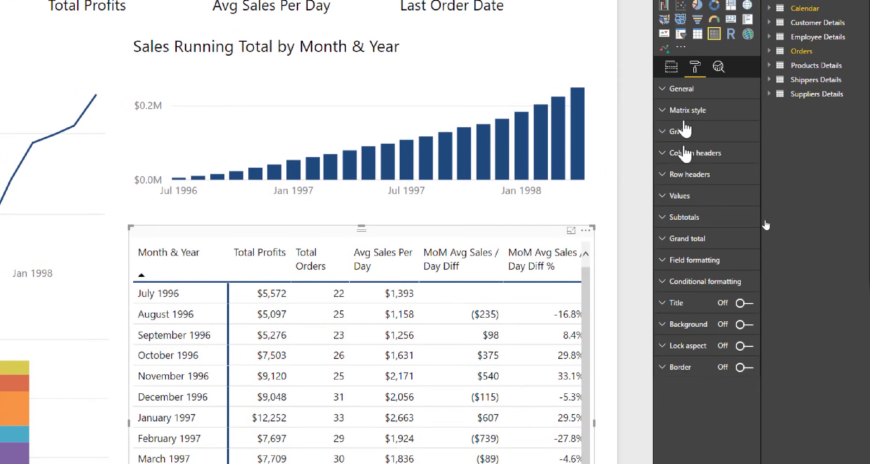
{"action": "left_click", "coordinate": [677, 133]}
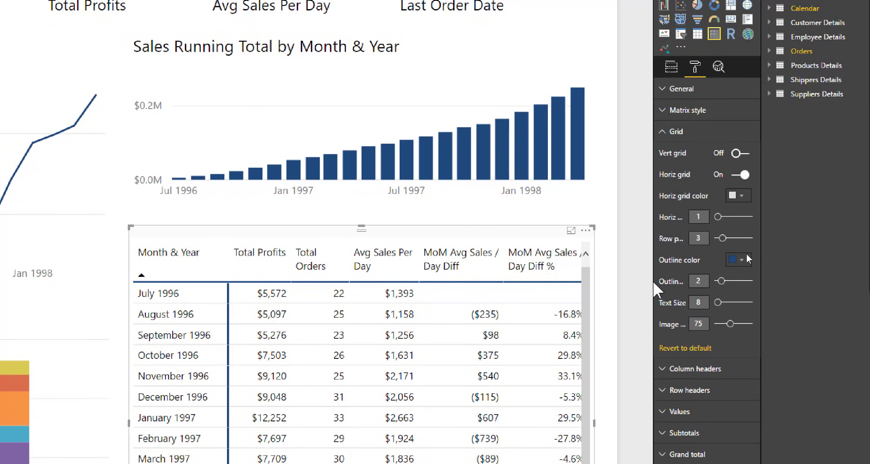
{"action": "left_click_drag", "start_coordinate": [653, 282], "coordinate": [633, 284]}
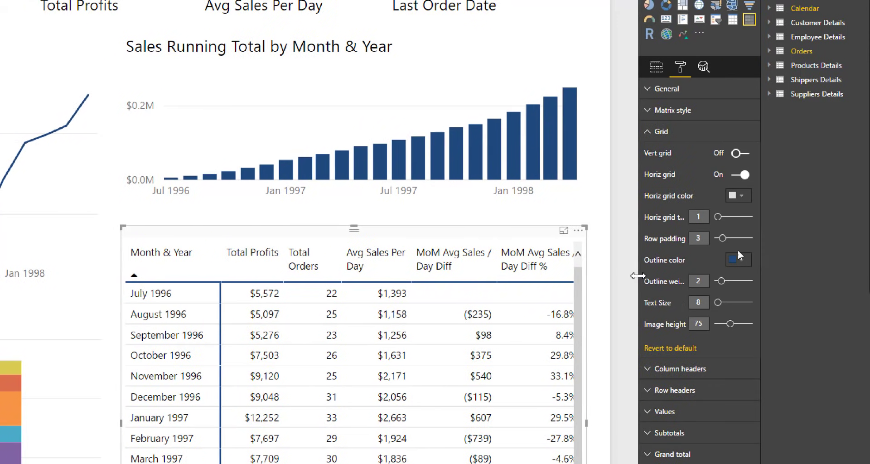
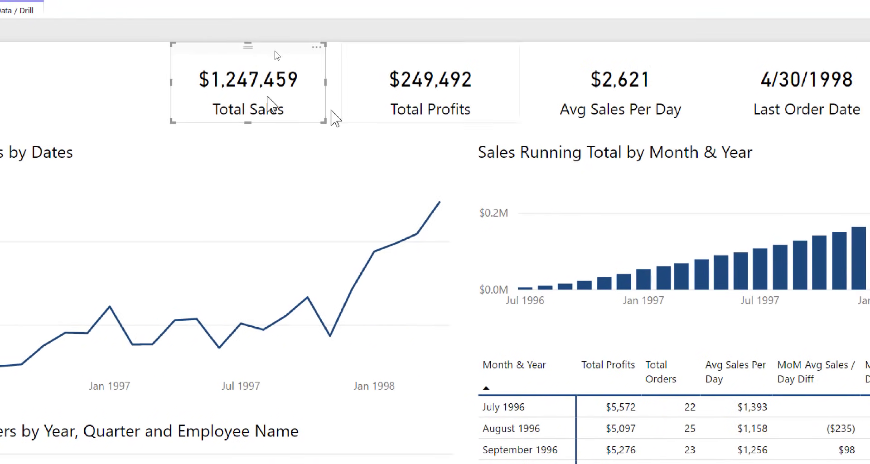
- Move the Total Sales card to the right end of the card row and the Last Order Date card left beside Avg Sales Per Day
{"action": "left_click_drag", "start_coordinate": [296, 59], "coordinate": [536, 107]}
{"action": "left_click_drag", "start_coordinate": [497, 129], "coordinate": [861, 86]}
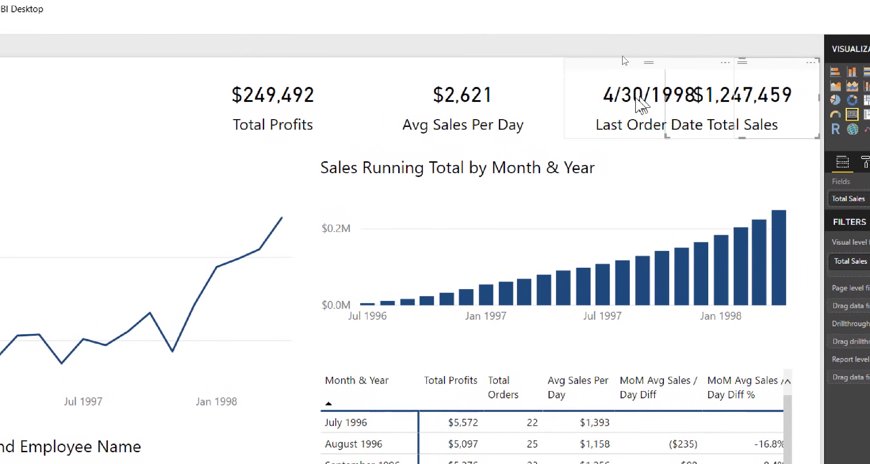
{"action": "left_click_drag", "start_coordinate": [625, 61], "coordinate": [524, 61]}
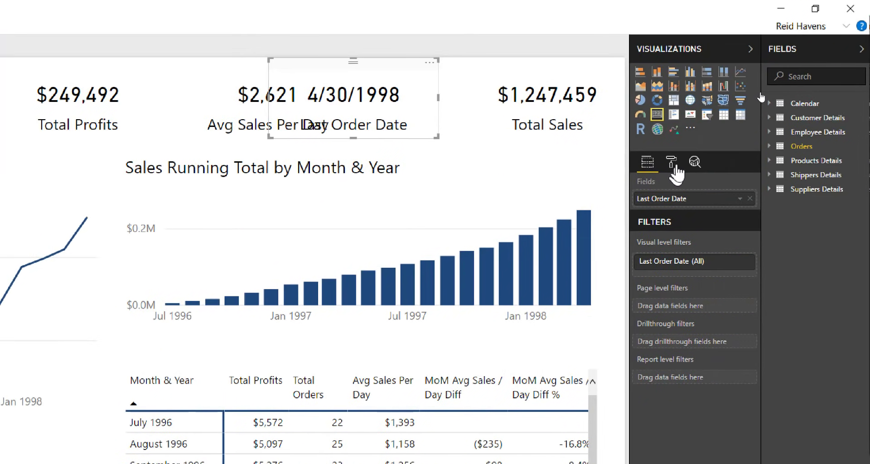
- Try the Last Order Date card without its category label, and undo the change
{"action": "left_click", "coordinate": [674, 164]}
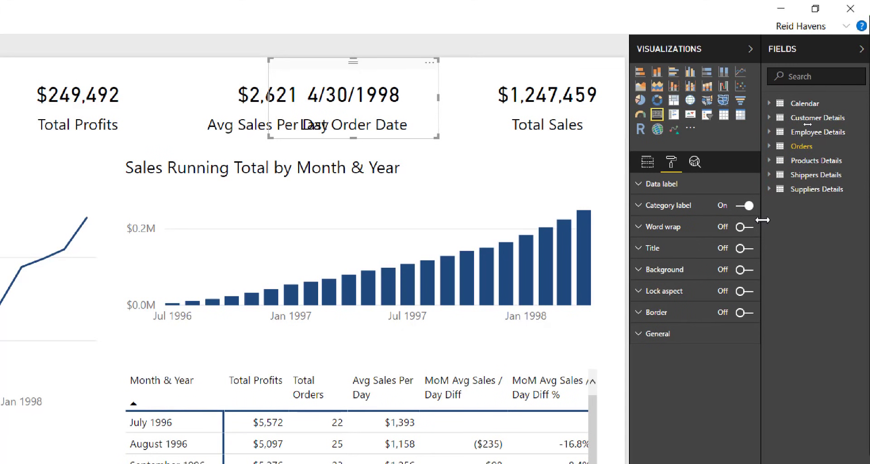
{"action": "left_click", "coordinate": [748, 209]}
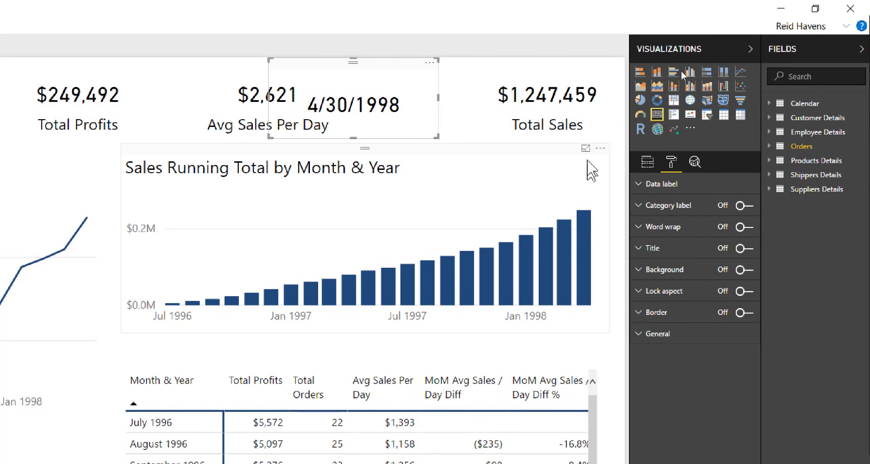
{"action": "key", "text": "ctrl+z"}
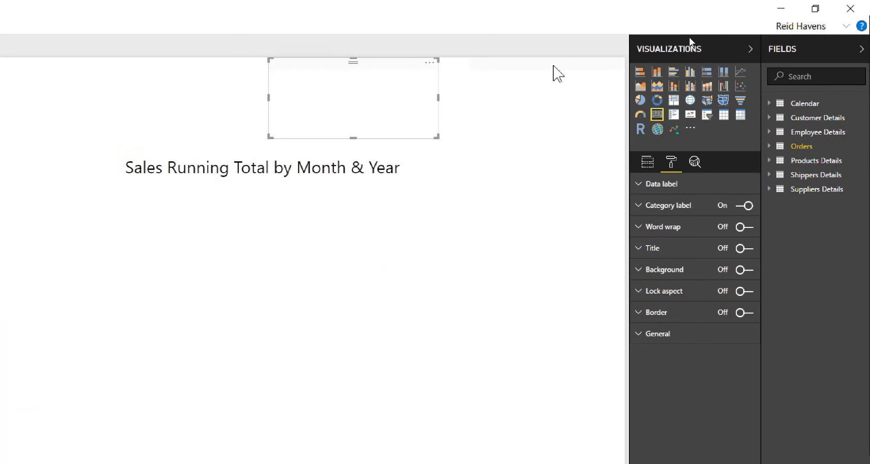
- Turn on word wrap and the title for the Total Sales card, turn off its category label, and check the title's background color options
{"action": "left_click", "coordinate": [748, 227]}
{"action": "left_click", "coordinate": [745, 205]}
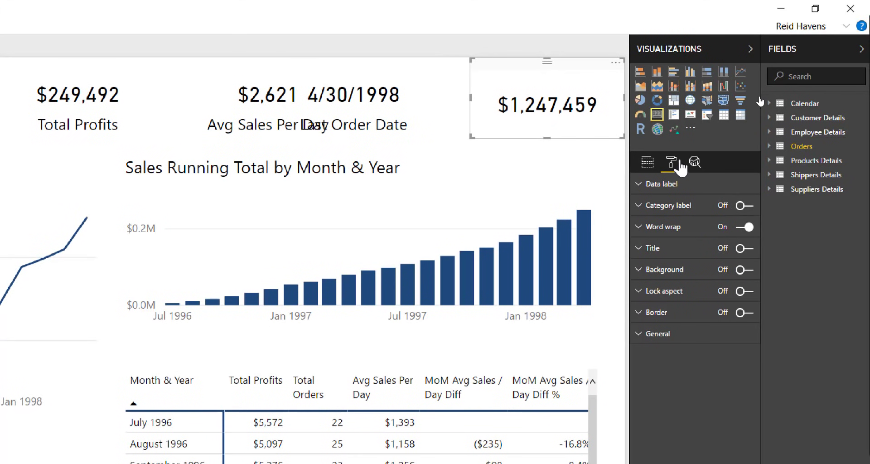
{"action": "left_click", "coordinate": [745, 249]}
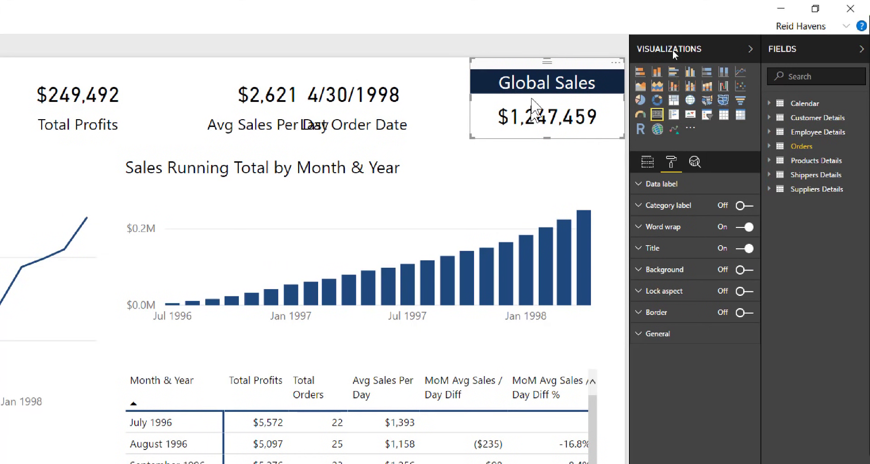
{"action": "left_click", "coordinate": [679, 248]}
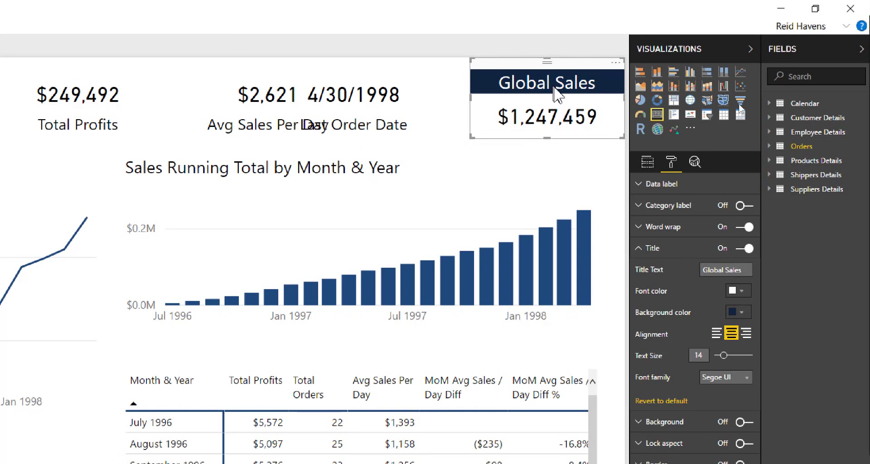
{"action": "left_click", "coordinate": [736, 316]}
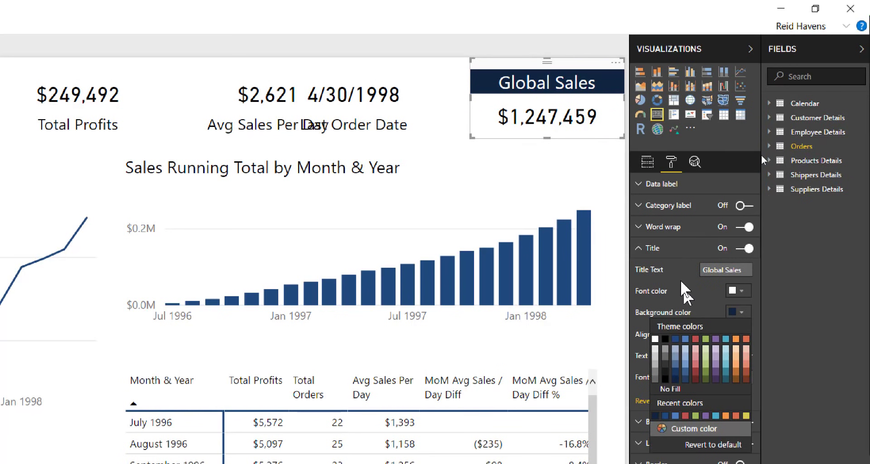
{"action": "left_click", "coordinate": [742, 312]}
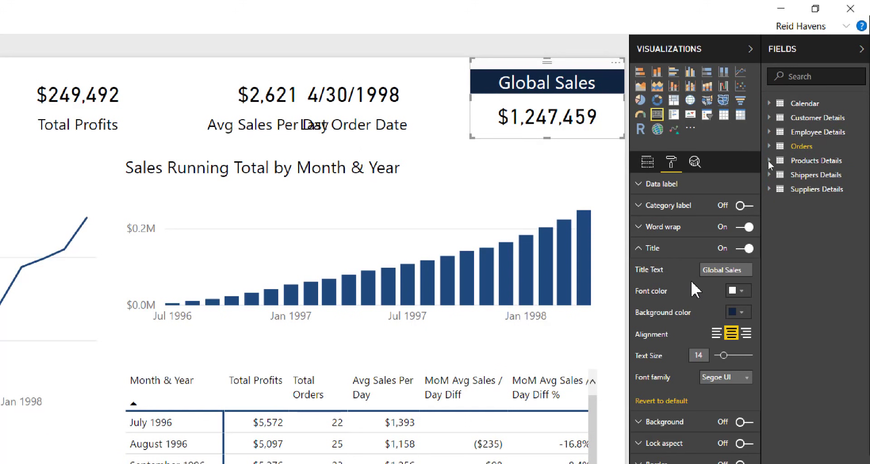
{"action": "left_click", "coordinate": [669, 248]}
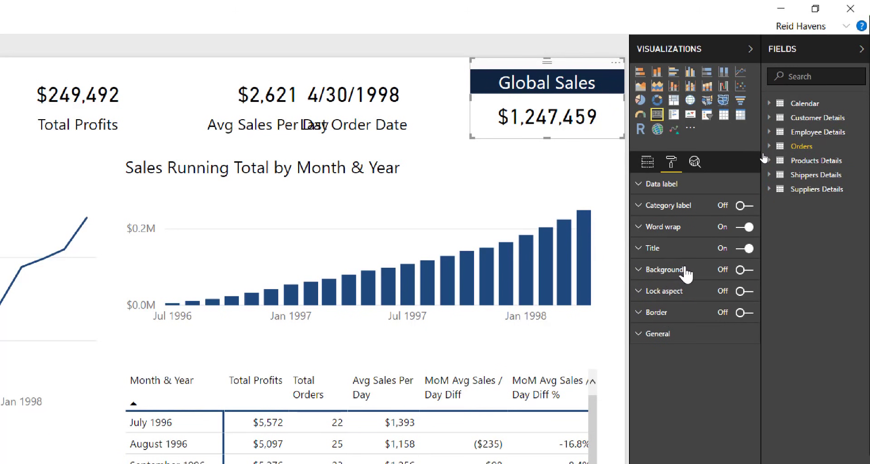
- Turn on the Global Sales card's background and set its data label color to white
{"action": "left_click", "coordinate": [739, 270]}
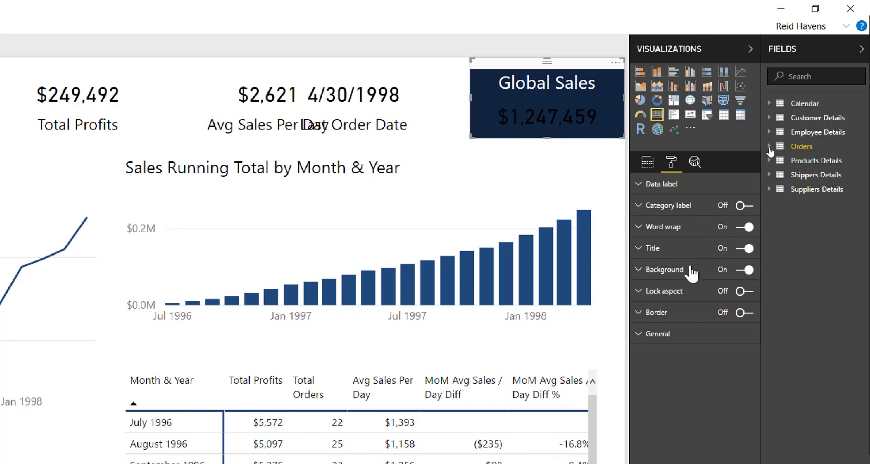
{"action": "left_click", "coordinate": [682, 184]}
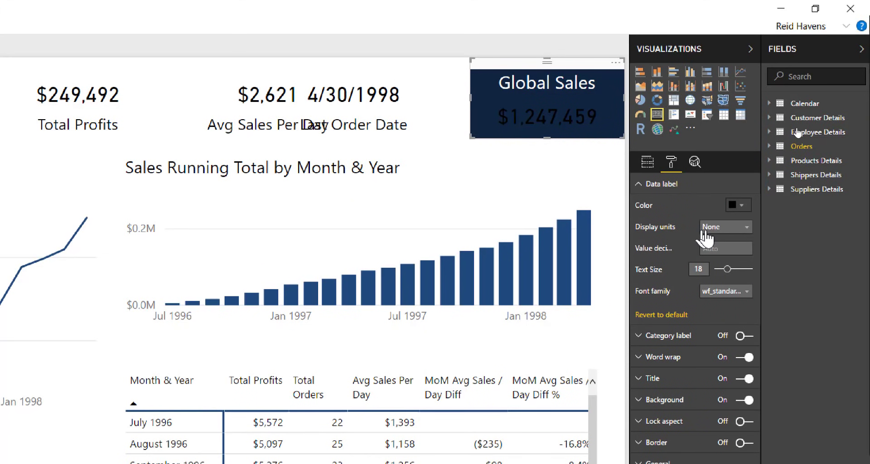
{"action": "left_click", "coordinate": [735, 206]}
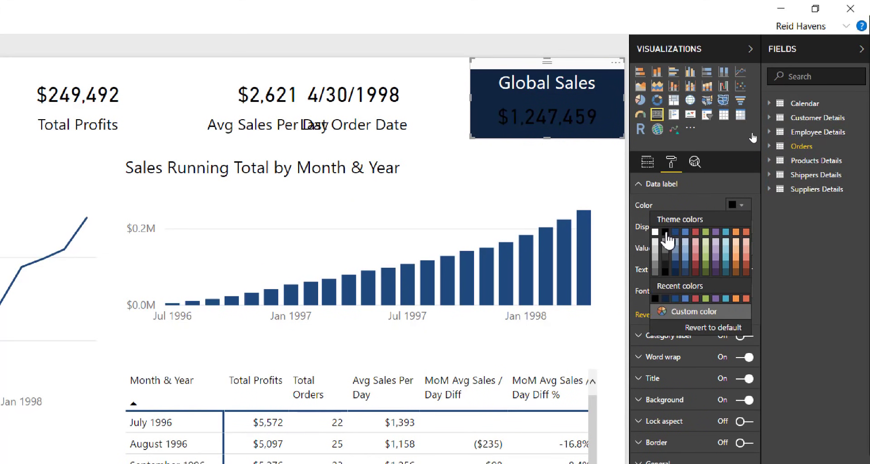
{"action": "left_click", "coordinate": [656, 233]}
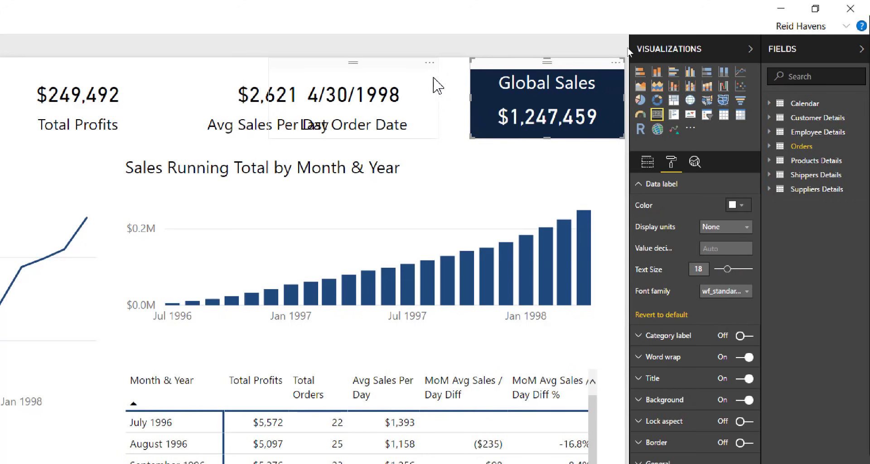
- Move the Global Sales card to the start of the card row, before Total Profits, and retitle it Total Sales
{"action": "left_click", "coordinate": [465, 95]}
{"action": "mouse_move", "coordinate": [522, 73]}
{"action": "left_mouse_down"}
{"action": "mouse_move", "coordinate": [492, 88]}
{"action": "mouse_move", "coordinate": [523, 73]}
{"action": "left_mouse_up"}
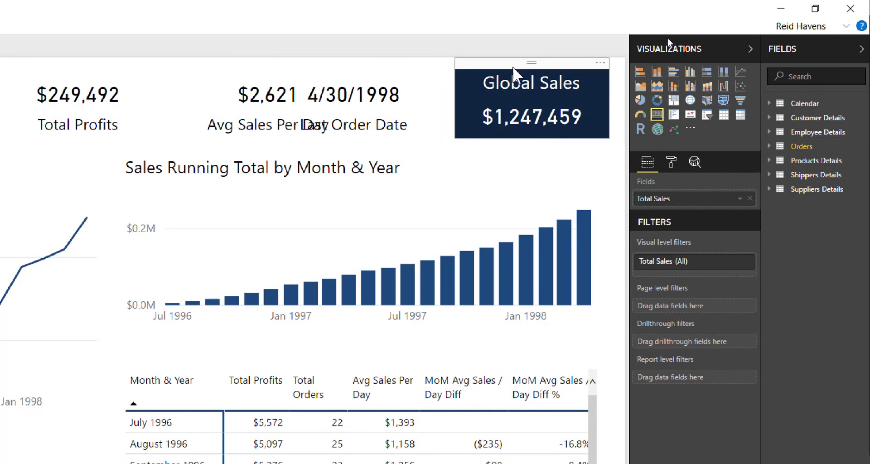
{"action": "left_click", "coordinate": [445, 94]}
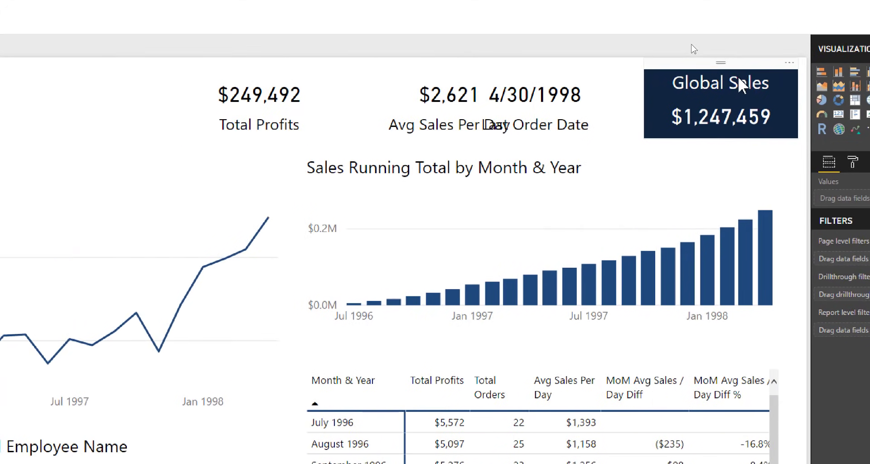
{"action": "left_click_drag", "start_coordinate": [738, 84], "coordinate": [14, 59]}
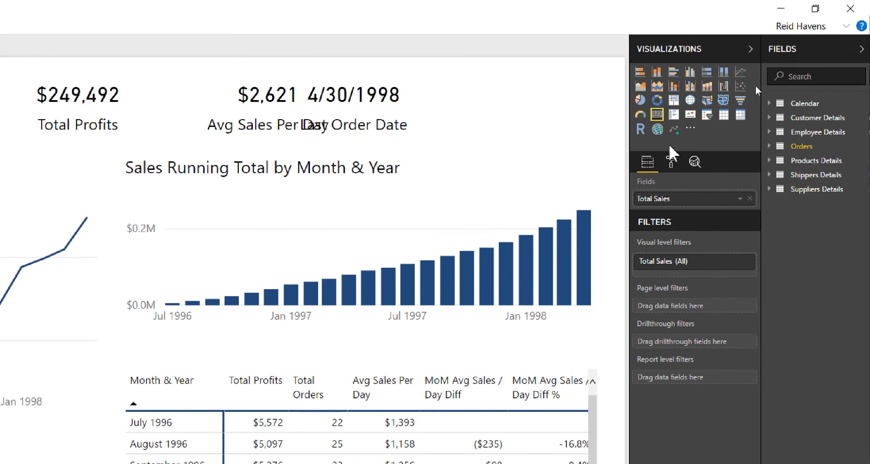
{"action": "left_click", "coordinate": [672, 162]}
{"action": "left_click", "coordinate": [683, 249]}
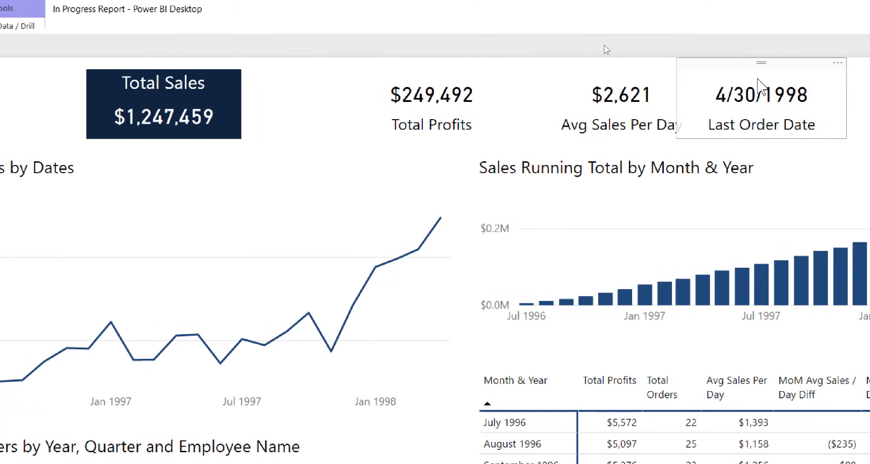
- Space the card row evenly by moving Total Profits and Avg Sales Per Day left and Last Order Date slightly right
{"action": "left_click_drag", "start_coordinate": [424, 109], "coordinate": [362, 109]}
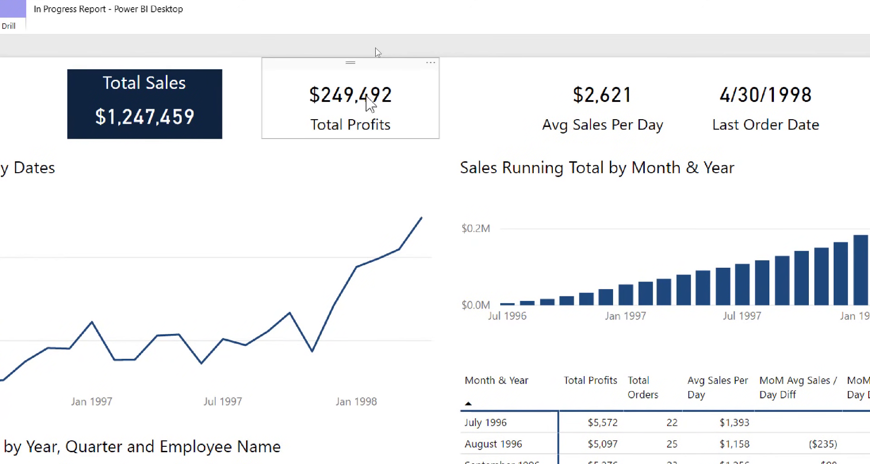
{"action": "left_click", "coordinate": [128, 81]}
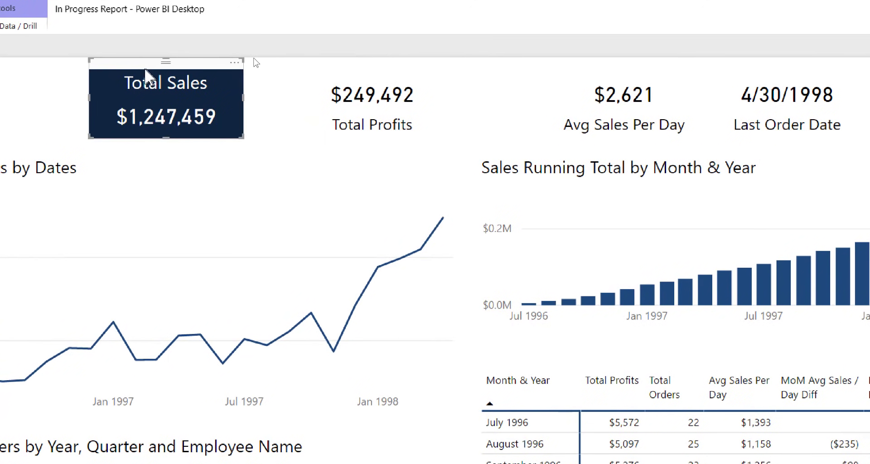
{"action": "left_click", "coordinate": [329, 107]}
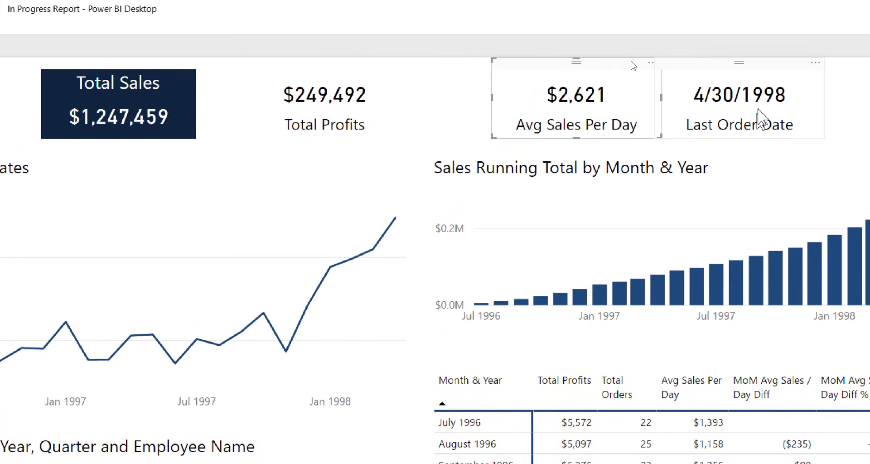
{"action": "left_click", "coordinate": [804, 113]}
{"action": "key", "text": "ctrl+z"}
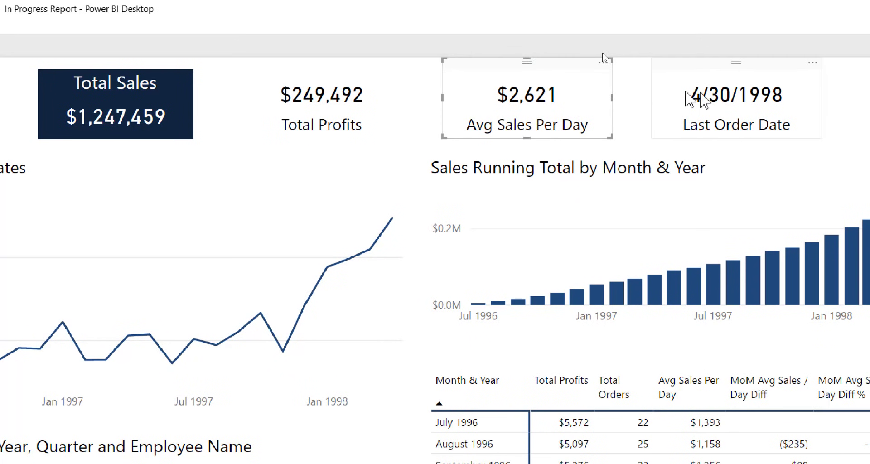
- Copy the Total Sales card's formatting onto the Total Profits card with Format Painter
{"action": "left_click", "coordinate": [357, 100]}
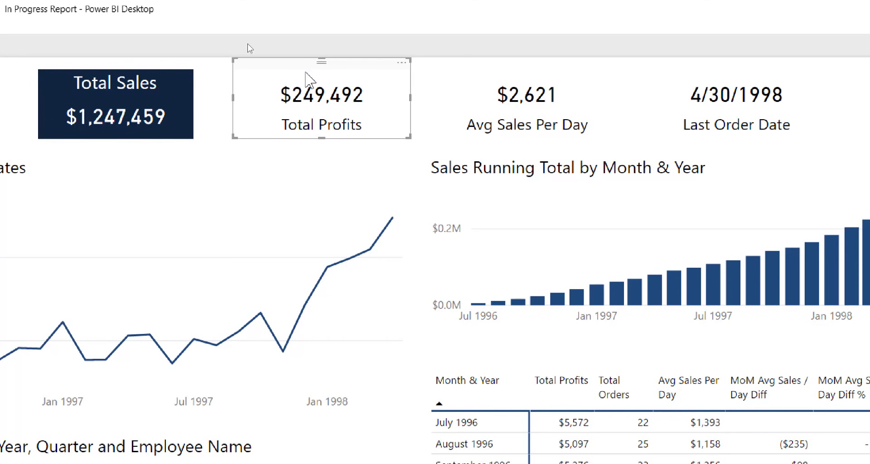
{"action": "left_click", "coordinate": [78, 26]}
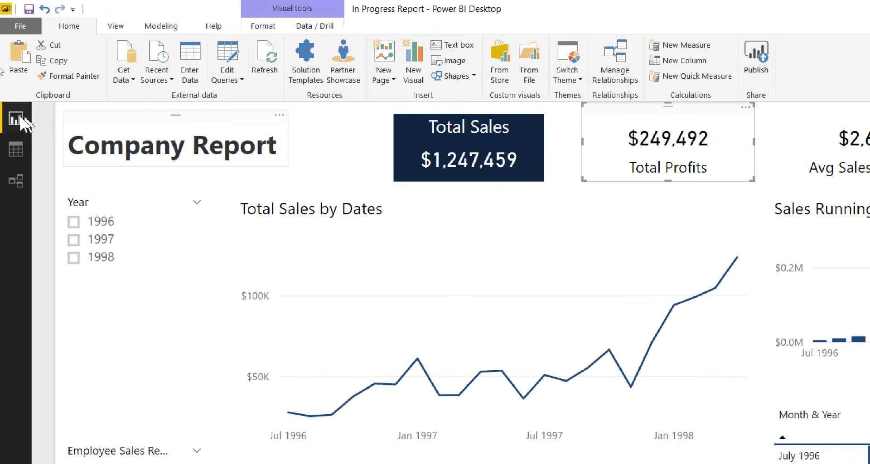
{"action": "left_click", "coordinate": [510, 137]}
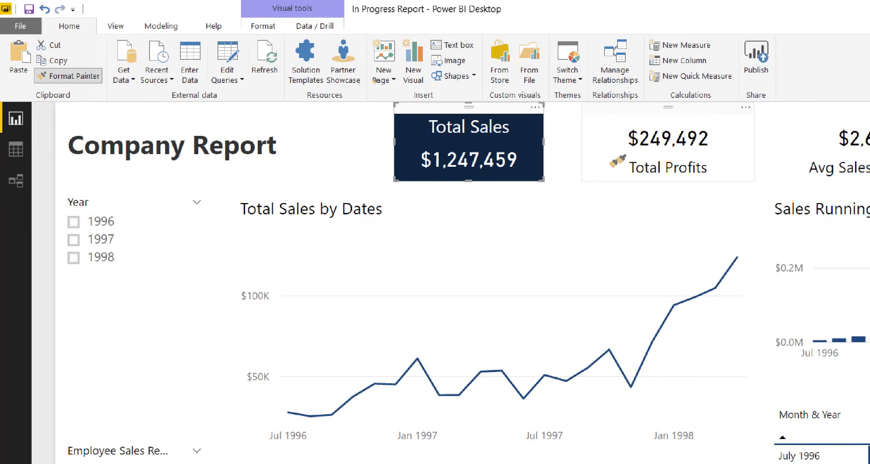
{"action": "left_click", "coordinate": [666, 136]}
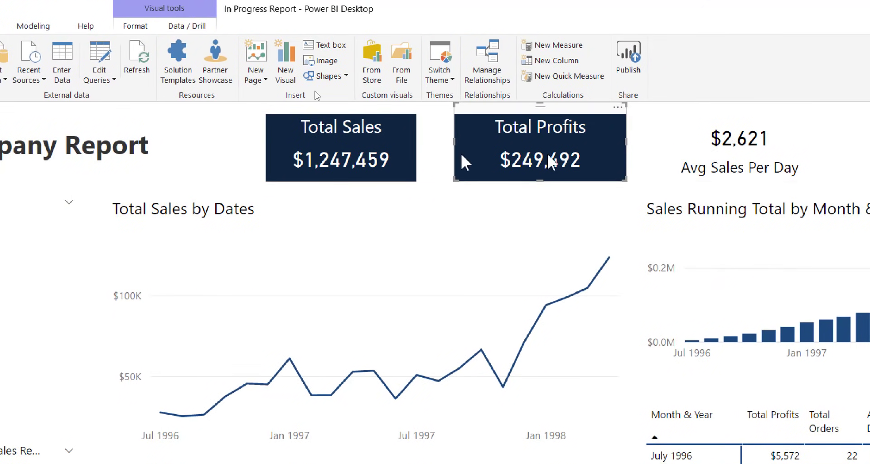
- Copy the Total Sales card's formatting onto the Avg Sales Per Day card with Format Painter
{"action": "left_click", "coordinate": [346, 160]}
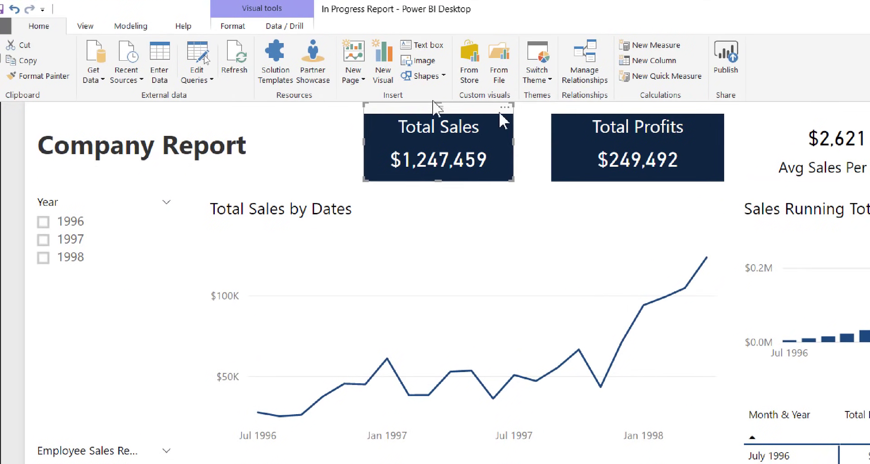
{"action": "left_click", "coordinate": [40, 76]}
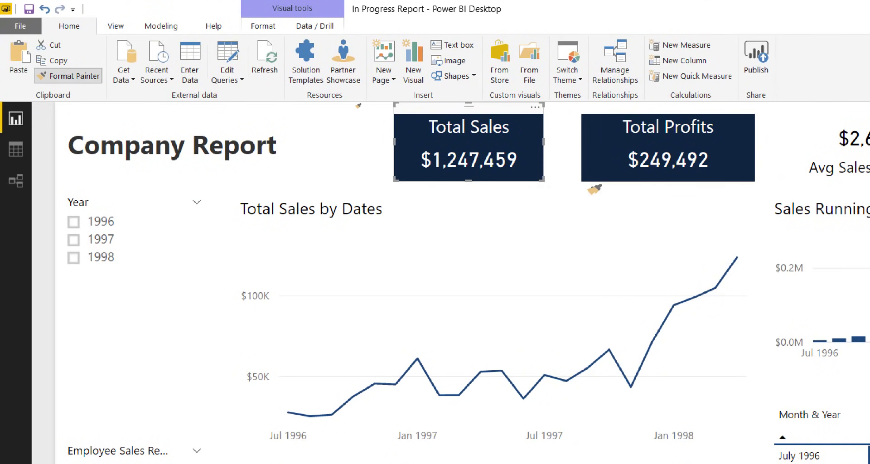
{"action": "left_click", "coordinate": [863, 136]}
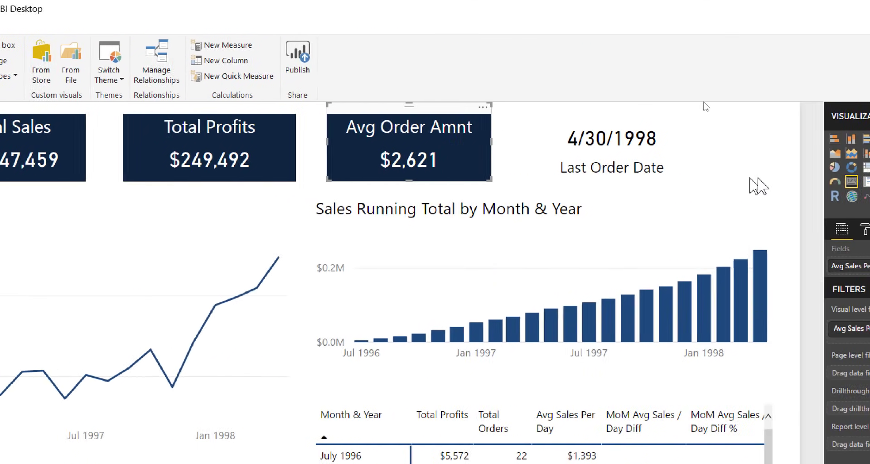
- Change the title text of the newly formatted $2,621 card to Avg Sales Per Day
{"action": "left_click", "coordinate": [757, 237]}
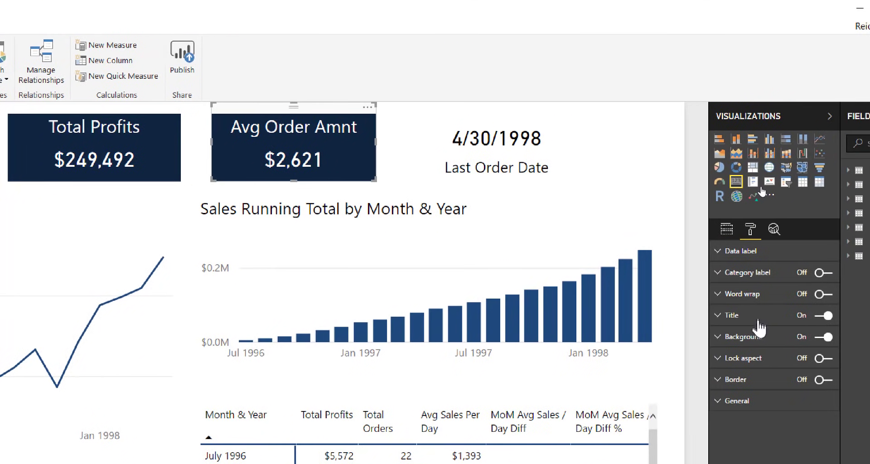
{"action": "left_click", "coordinate": [758, 317]}
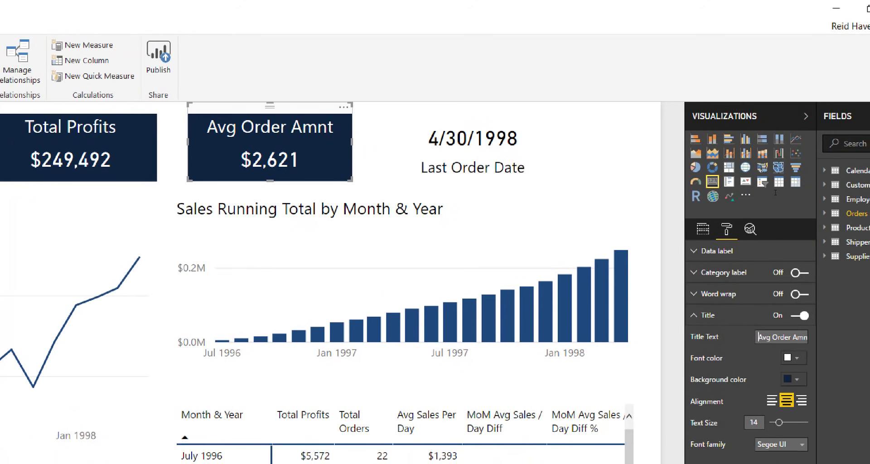
{"action": "key", "text": "ctrl+a"}
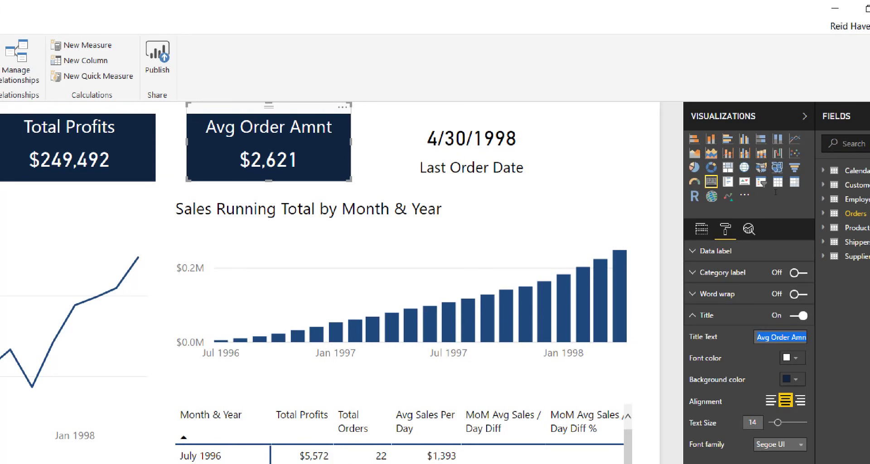
{"action": "type", "text": "Avg"}
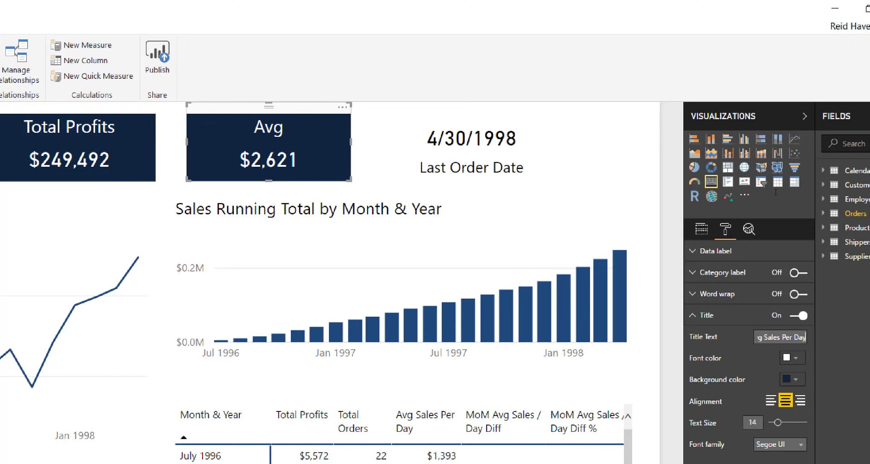
{"action": "type", "text": " Sales Per Day"}
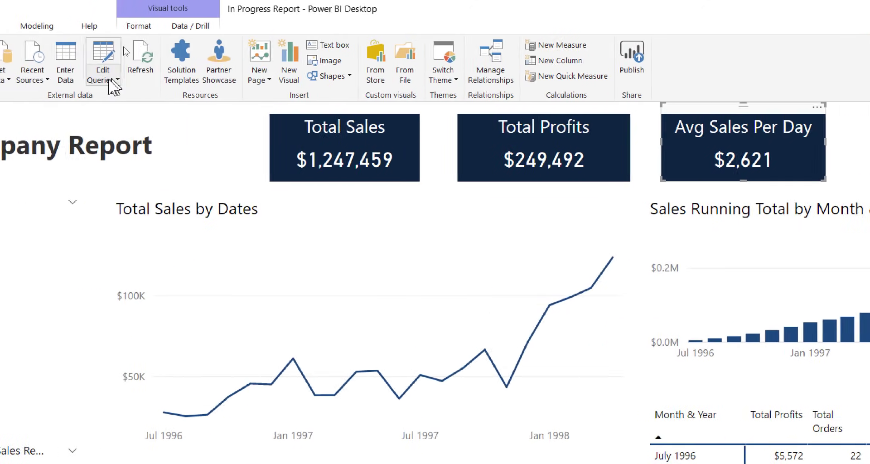
- Copy the Avg Sales Per Day card's formatting onto the Last Order Date card and set its title text to Last Order Date
{"action": "left_click", "coordinate": [0, 80]}
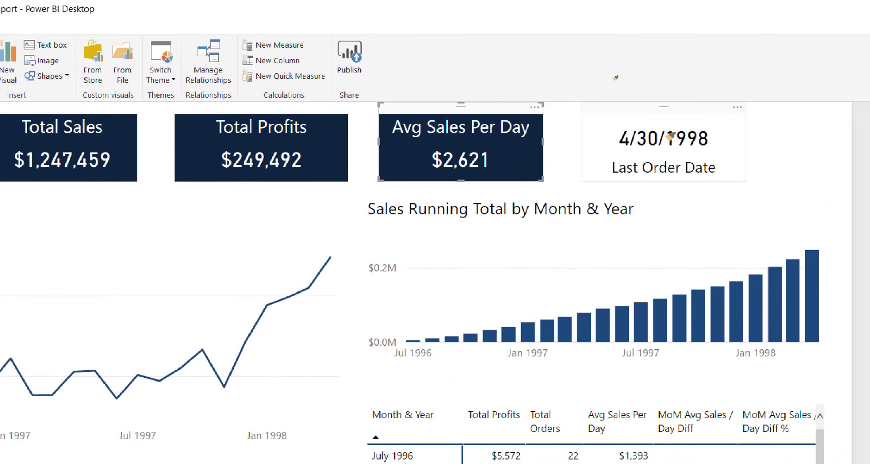
{"action": "left_click", "coordinate": [670, 136]}
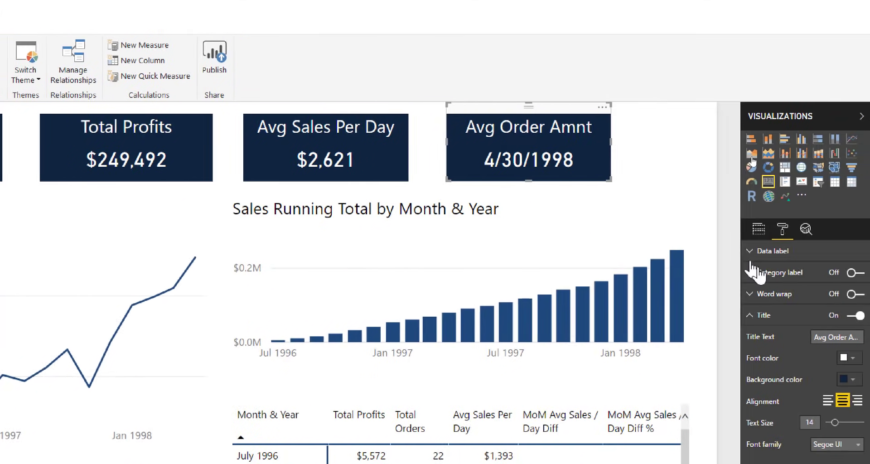
{"action": "left_click", "coordinate": [757, 342]}
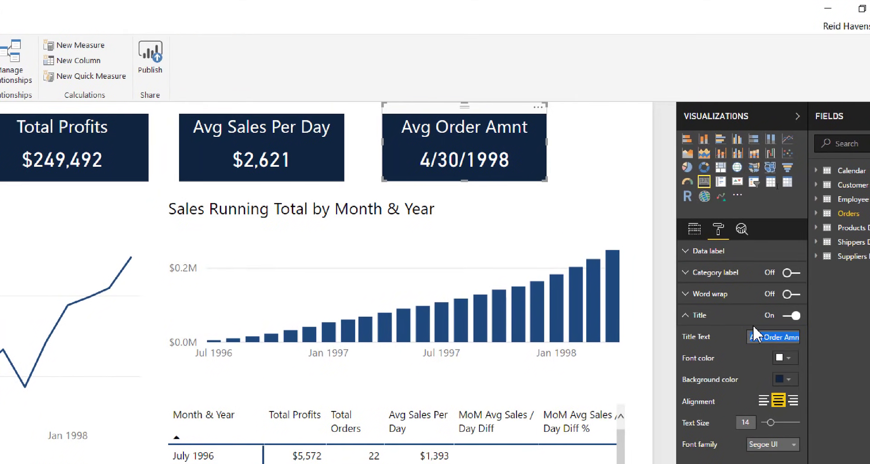
{"action": "type", "text": "Last Order Date"}
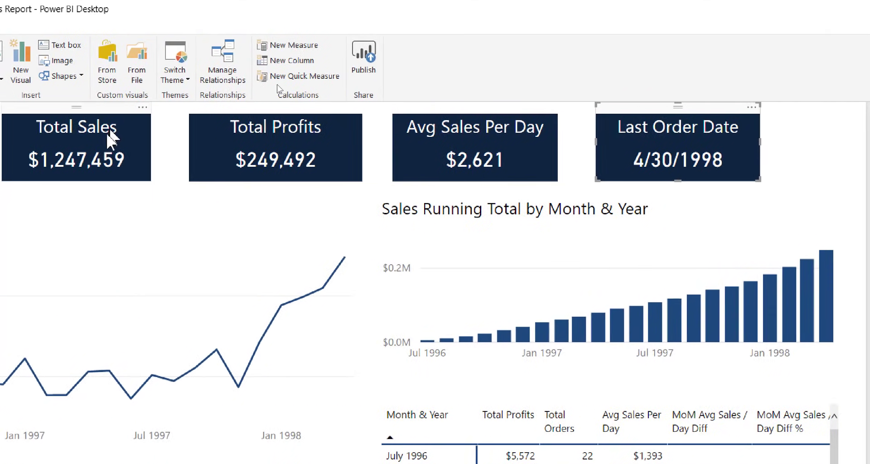
- Narrow the Total Profits card to match the Total Sales card's width by overlaying them, and place it just beside that card
{"action": "left_click_drag", "start_coordinate": [307, 128], "coordinate": [117, 119]}
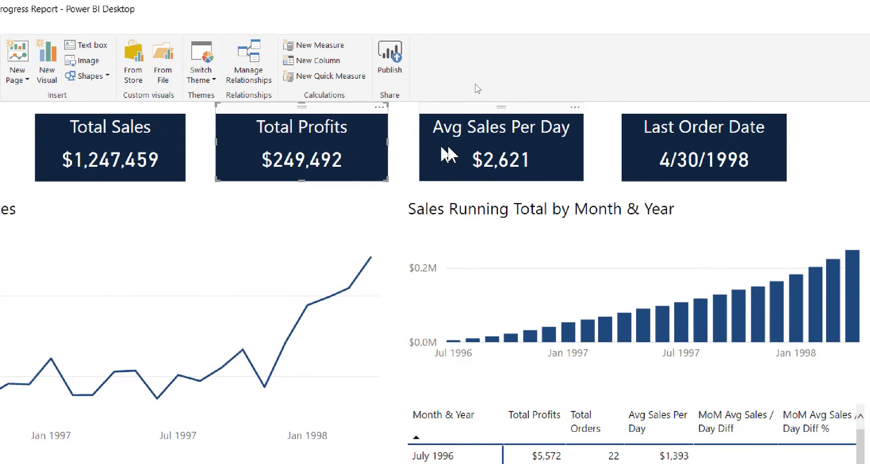
{"action": "left_click", "coordinate": [671, 163]}
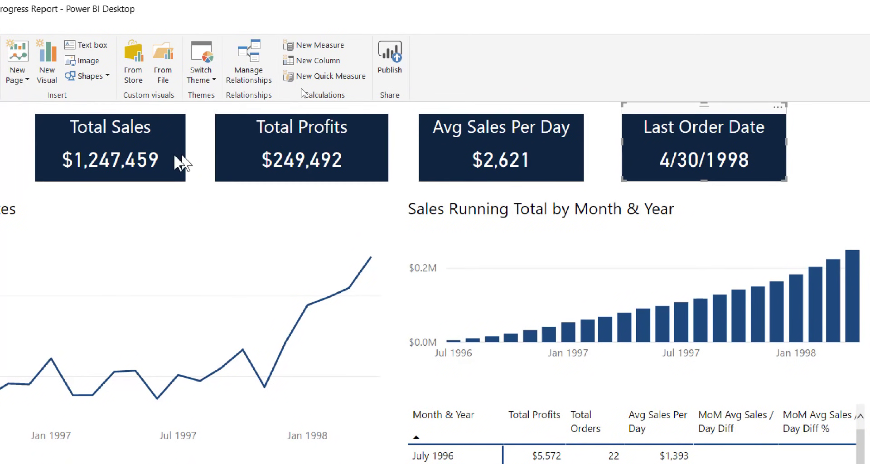
{"action": "left_click", "coordinate": [119, 167]}
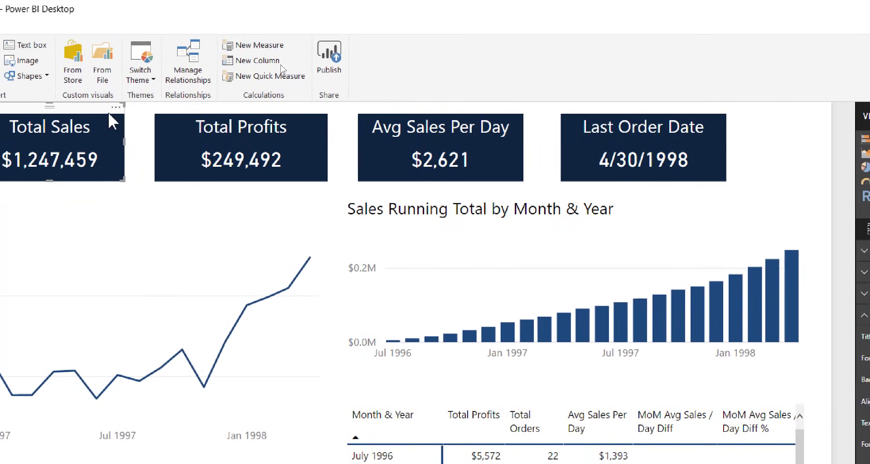
{"action": "left_click_drag", "start_coordinate": [239, 136], "coordinate": [134, 124]}
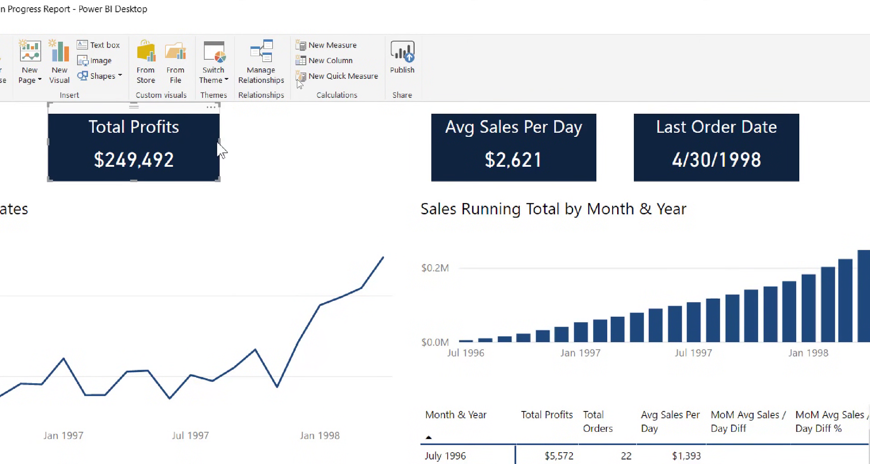
{"action": "left_click_drag", "start_coordinate": [219, 145], "coordinate": [198, 152]}
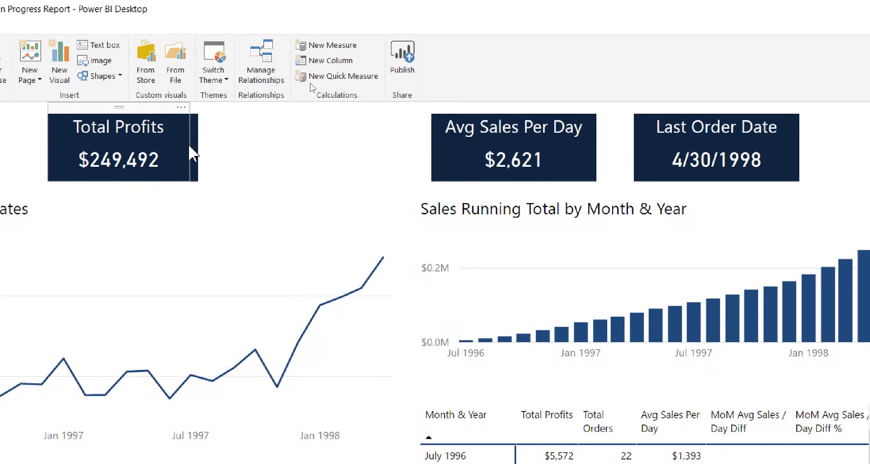
{"action": "left_click_drag", "start_coordinate": [128, 167], "coordinate": [281, 120]}
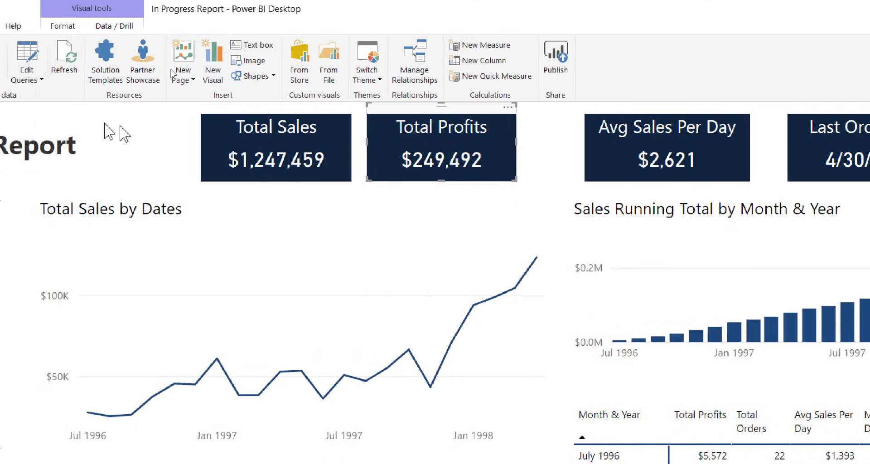
- Turn off Snap Objects to Grid, adjust the Total Sales card's left edge slightly, and turn snapping back on
{"action": "left_click", "coordinate": [149, 26]}
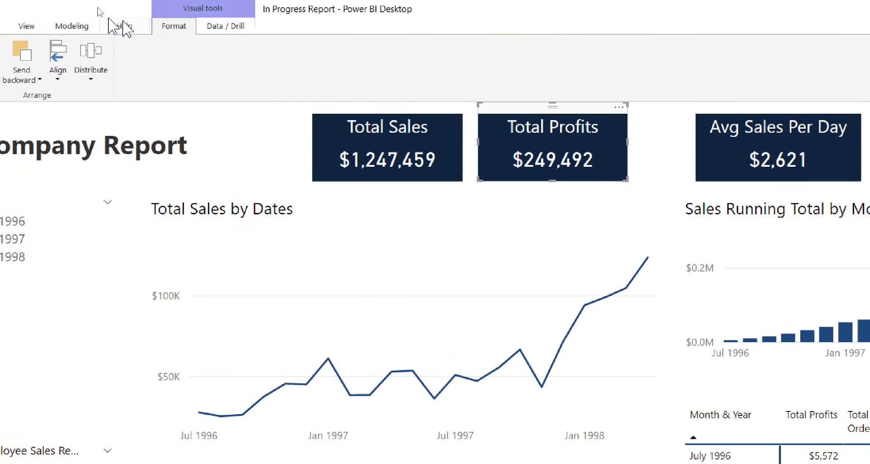
{"action": "left_click", "coordinate": [113, 31]}
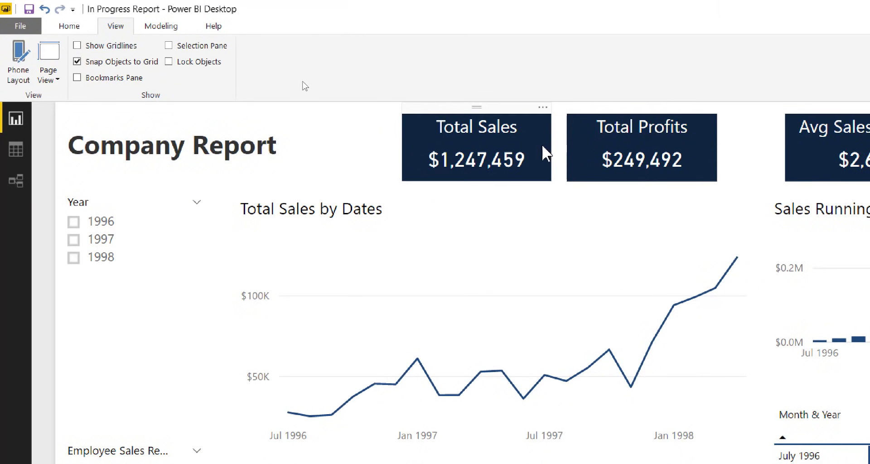
{"action": "left_click", "coordinate": [417, 154]}
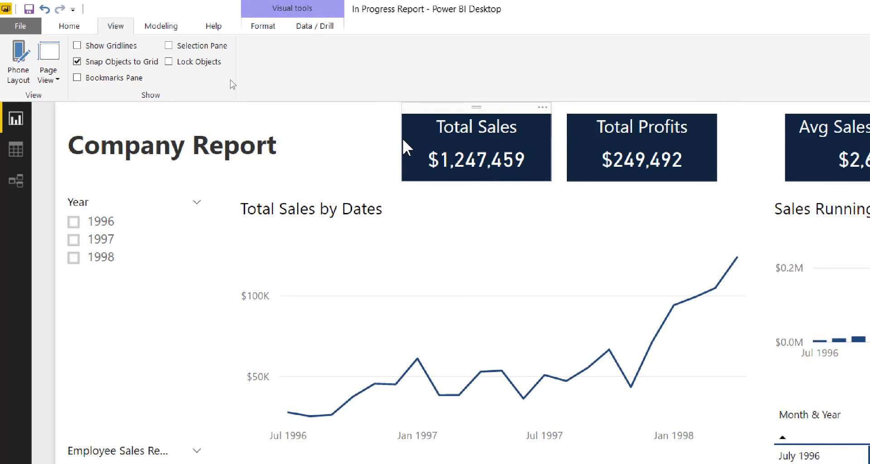
{"action": "left_click", "coordinate": [146, 63]}
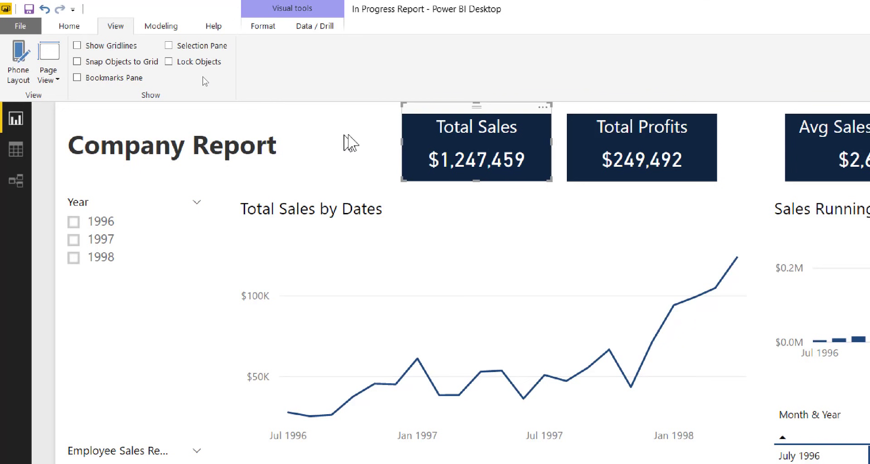
{"action": "mouse_move", "coordinate": [398, 136]}
{"action": "left_mouse_down"}
{"action": "mouse_move", "coordinate": [369, 139]}
{"action": "mouse_move", "coordinate": [400, 142]}
{"action": "left_mouse_up"}
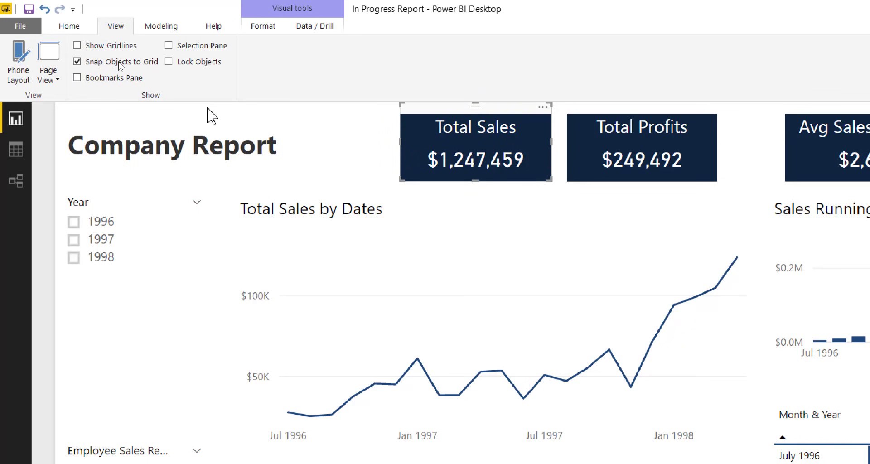
- Match the widths of the Avg Sales Per Day and Last Order Date cards to the other cards by overlaying them
{"action": "left_click_drag", "start_coordinate": [869, 151], "coordinate": [519, 130]}
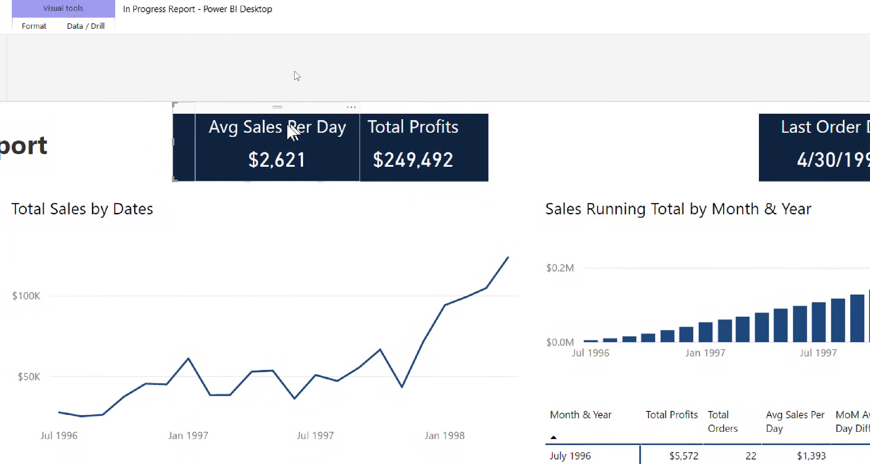
{"action": "left_click_drag", "start_coordinate": [288, 125], "coordinate": [641, 132]}
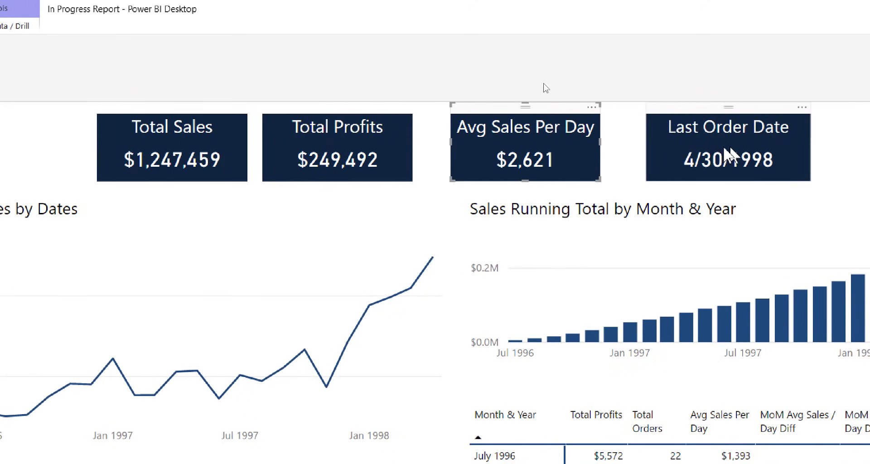
{"action": "left_click_drag", "start_coordinate": [725, 154], "coordinate": [601, 154]}
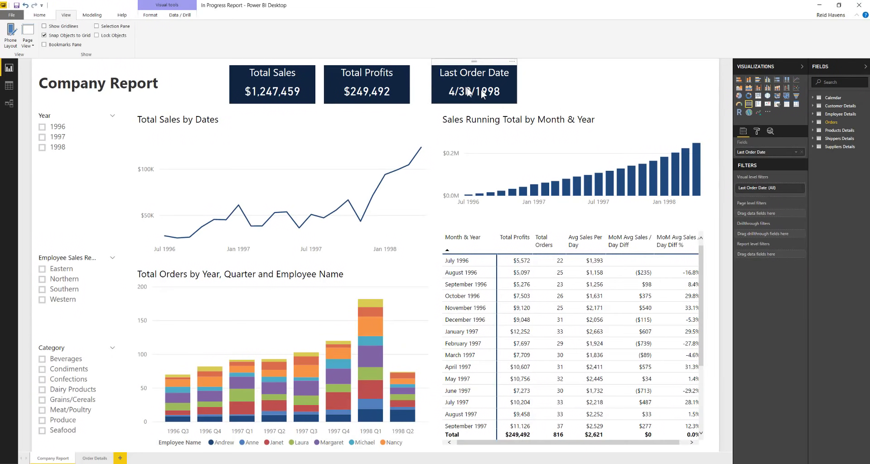
- Reposition the KPI cards so all four sit evenly spaced in one row above the charts
{"action": "left_click_drag", "start_coordinate": [481, 89], "coordinate": [543, 70]}
{"action": "left_click_drag", "start_coordinate": [403, 70], "coordinate": [445, 75]}
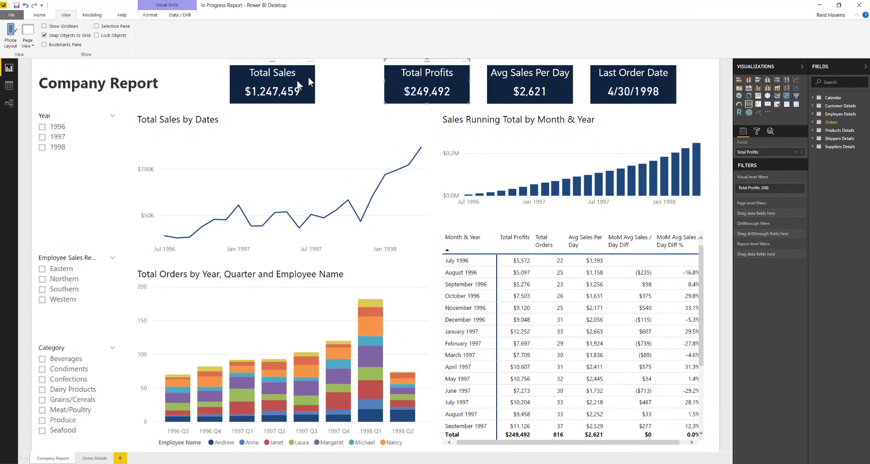
{"action": "left_click_drag", "start_coordinate": [298, 79], "coordinate": [349, 74]}
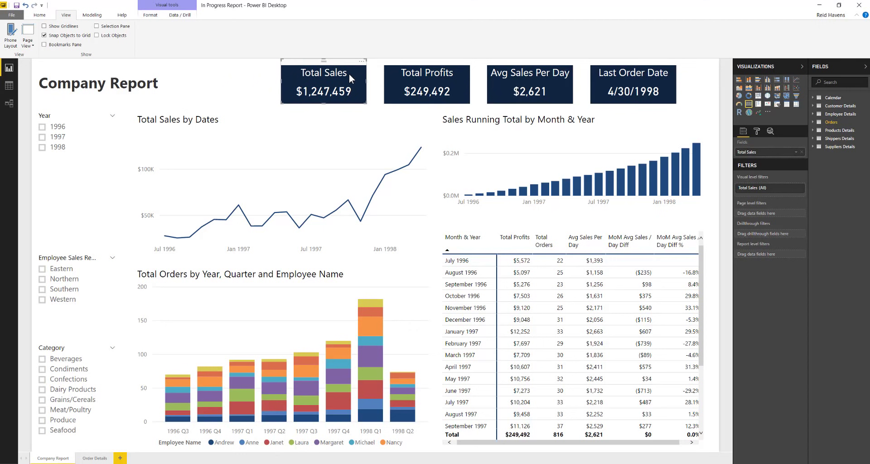
{"action": "left_click", "coordinate": [259, 82]}
- Shift the Company Report title to the right, leaving free space in the page's upper-left corner
{"action": "left_click", "coordinate": [68, 91]}
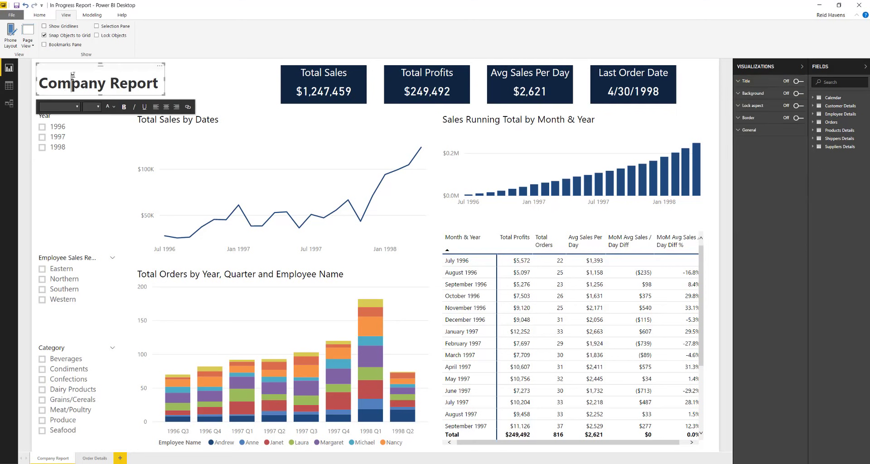
{"action": "left_click_drag", "start_coordinate": [70, 73], "coordinate": [126, 70]}
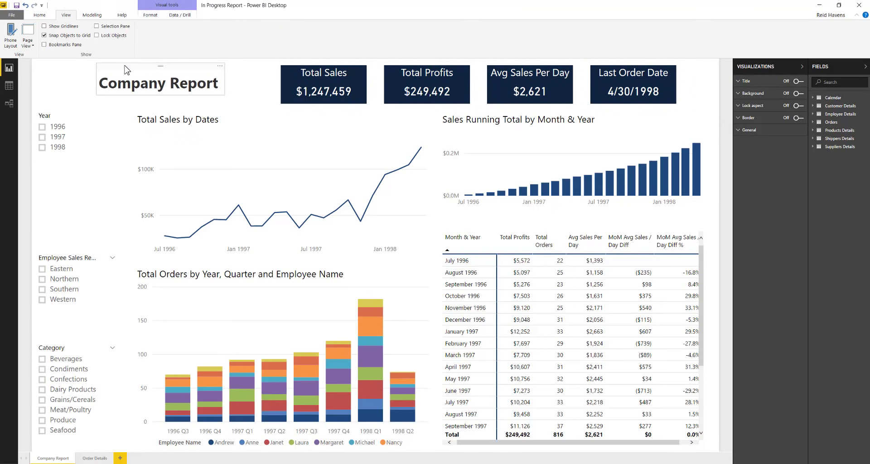
{"action": "left_click", "coordinate": [65, 75]}
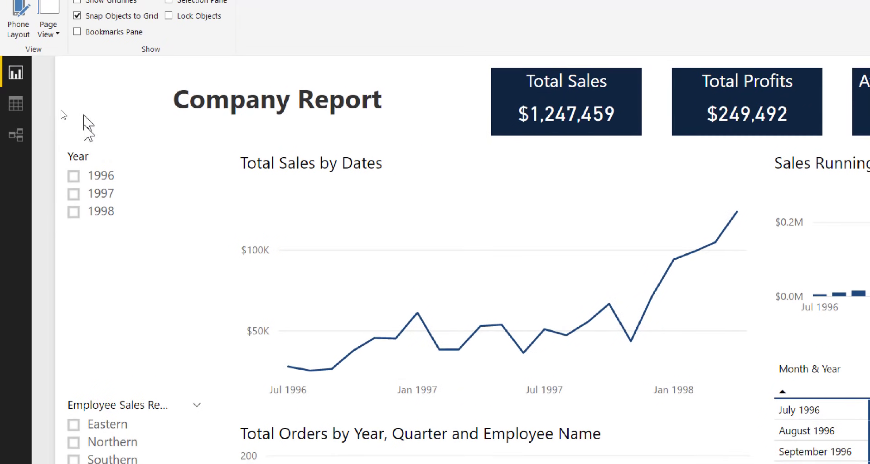
- Start inserting an image and browse to the 2_COURSE_ Data Visualization Essentials folder
{"action": "left_click", "coordinate": [70, 26]}
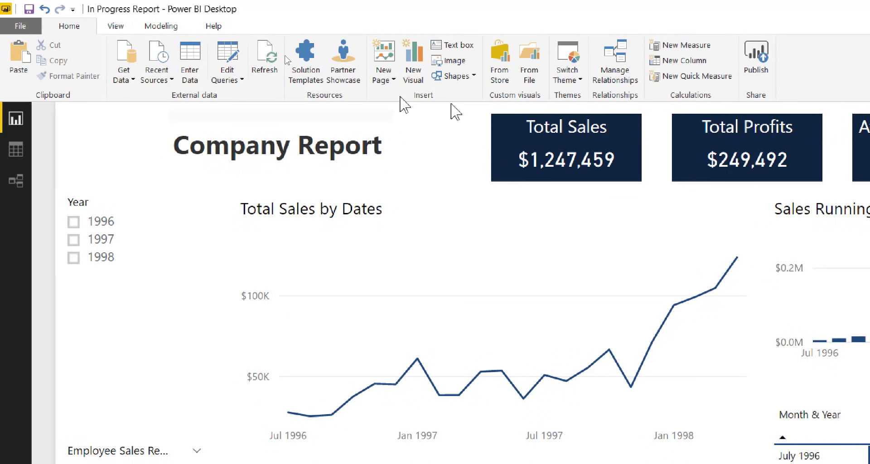
{"action": "left_click", "coordinate": [452, 61]}
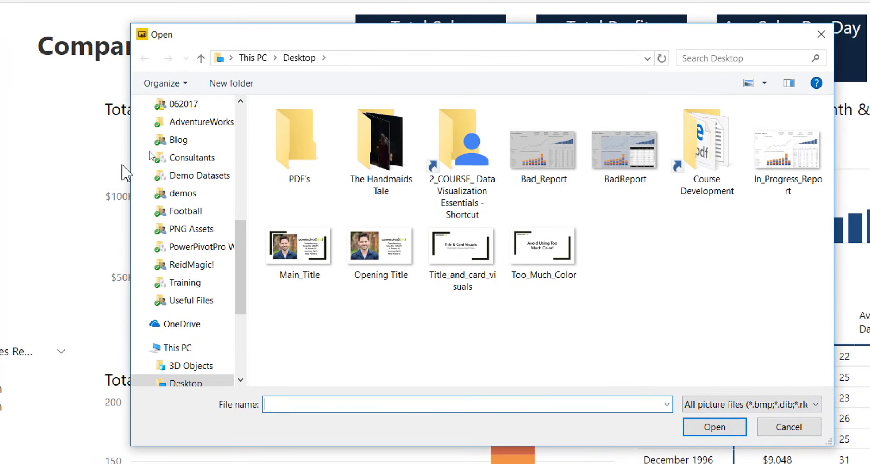
{"action": "left_click_drag", "start_coordinate": [241, 268], "coordinate": [239, 121]}
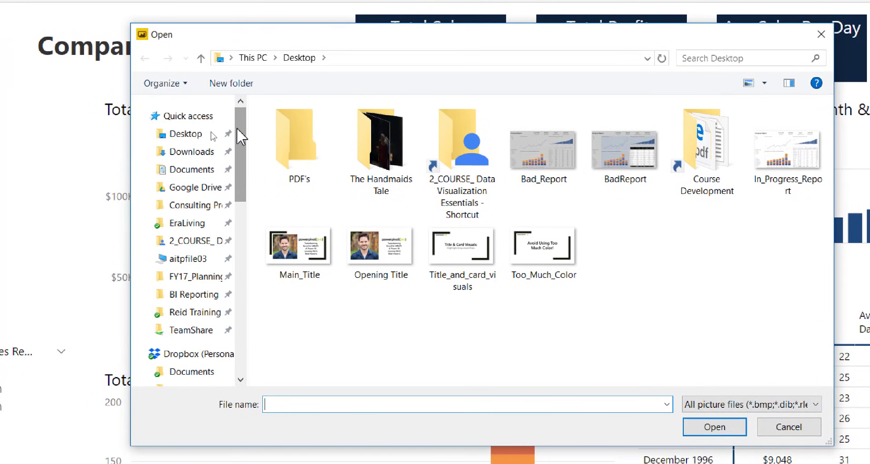
{"action": "double_click", "coordinate": [465, 145]}
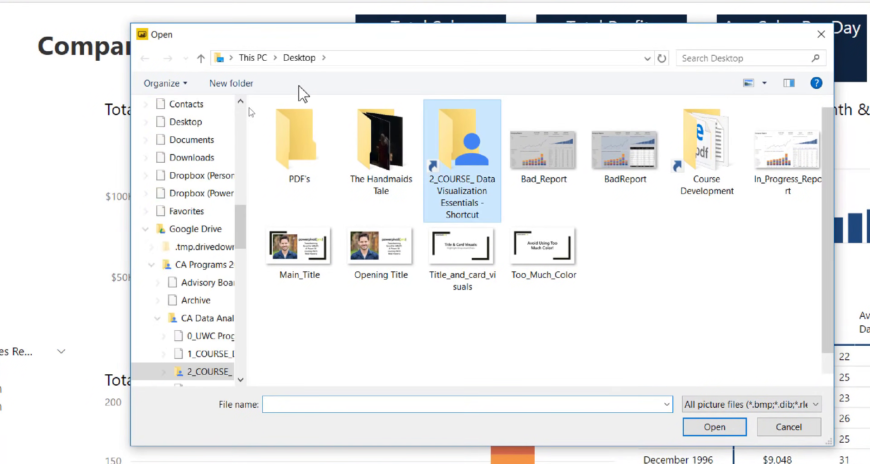
{"action": "double_click", "coordinate": [401, 256]}
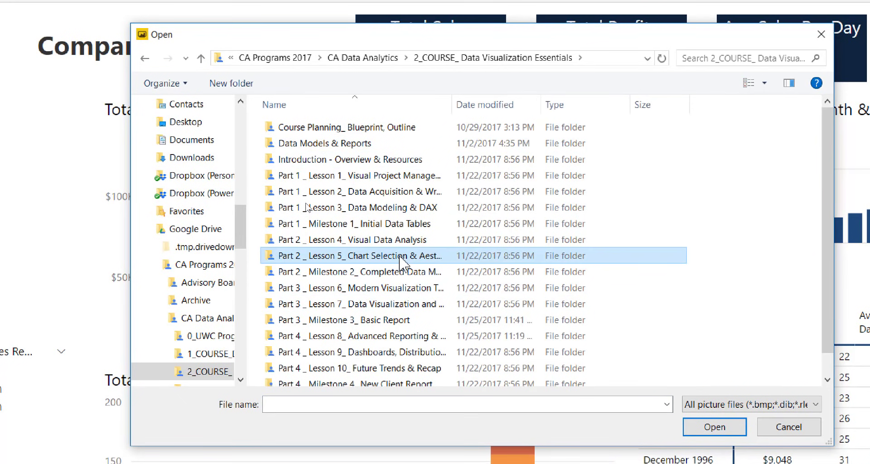
{"action": "left_click", "coordinate": [145, 74]}
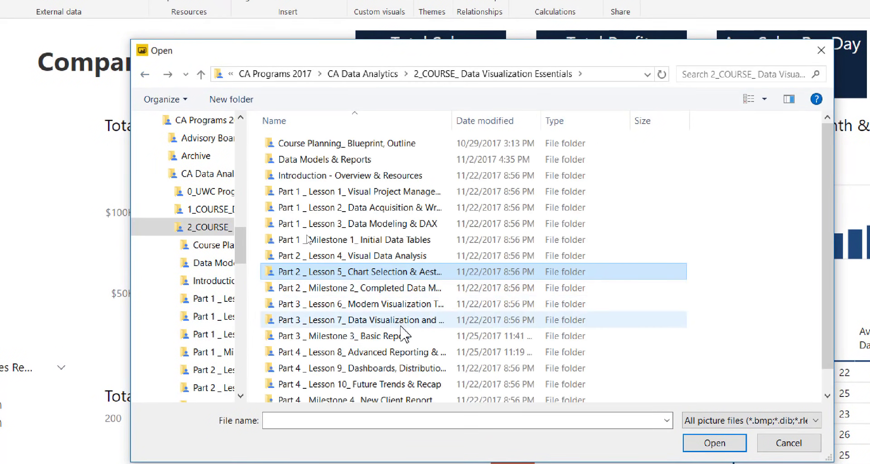
- Insert the anchor picture from within the Part 4 _ Lesson 8_ Advanced Reporting & Design folder
{"action": "double_click", "coordinate": [395, 354]}
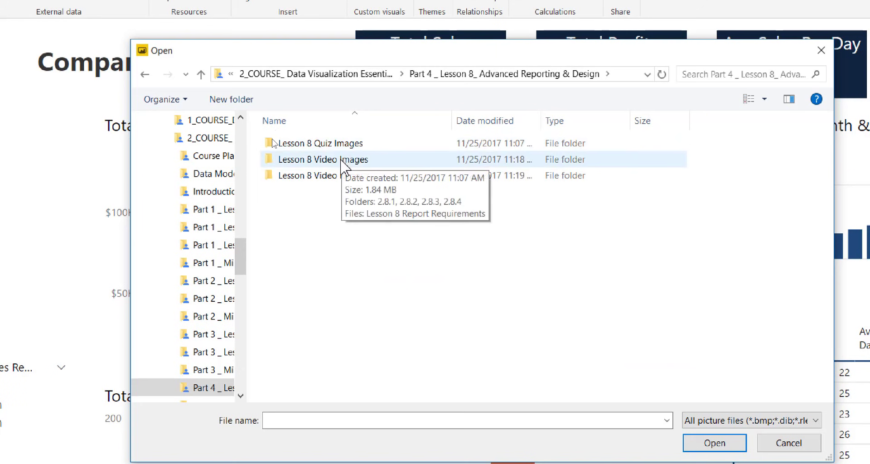
{"action": "left_click", "coordinate": [342, 160]}
{"action": "double_click", "coordinate": [338, 176]}
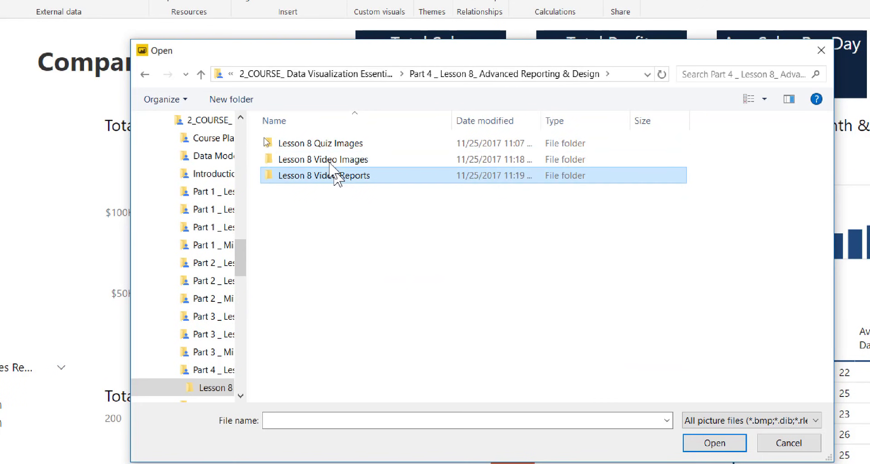
{"action": "double_click", "coordinate": [315, 198]}
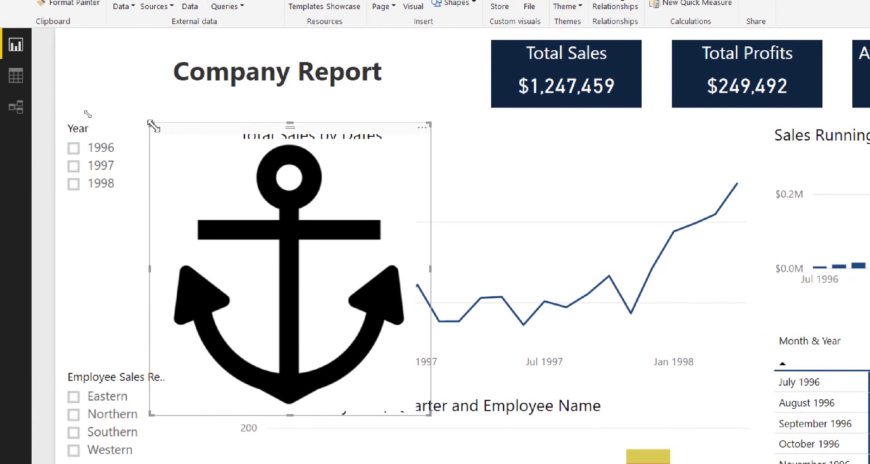
- Shrink the anchor image into the page's upper-left corner and move the Company Report title close beside it
{"action": "left_click_drag", "start_coordinate": [151, 123], "coordinate": [94, 47]}
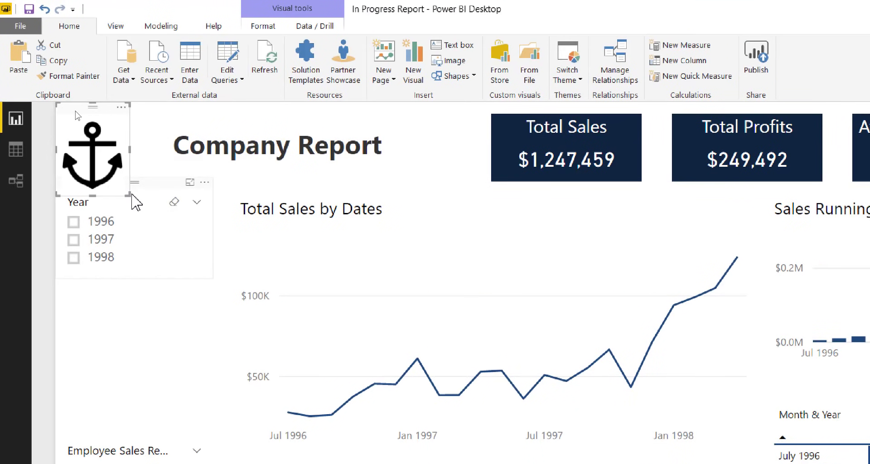
{"action": "left_click_drag", "start_coordinate": [130, 195], "coordinate": [110, 168]}
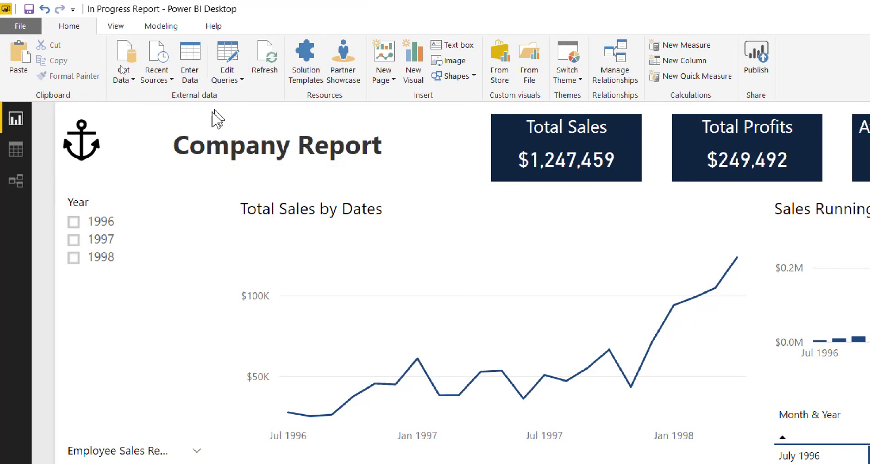
{"action": "left_click_drag", "start_coordinate": [210, 119], "coordinate": [181, 138]}
{"action": "left_click", "coordinate": [522, 131]}
{"action": "left_click", "coordinate": [78, 157]}
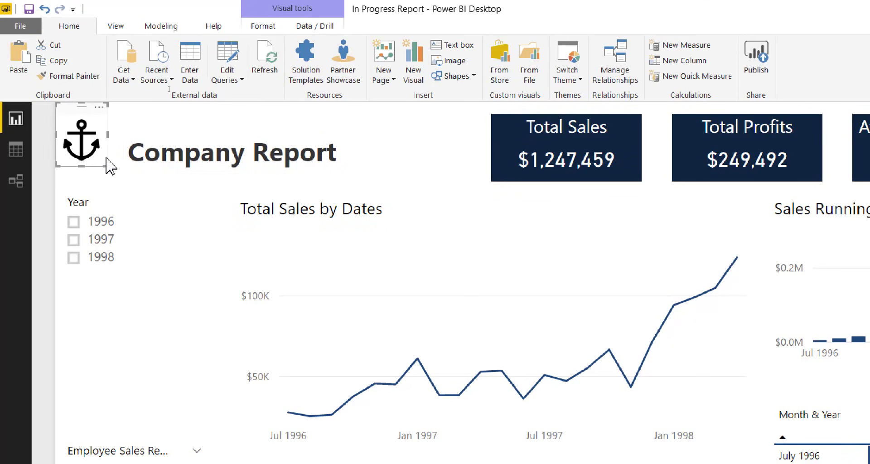
- Shorten the four KPI cards slightly from their lower edges so they all share the same height
{"action": "left_click", "coordinate": [594, 156]}
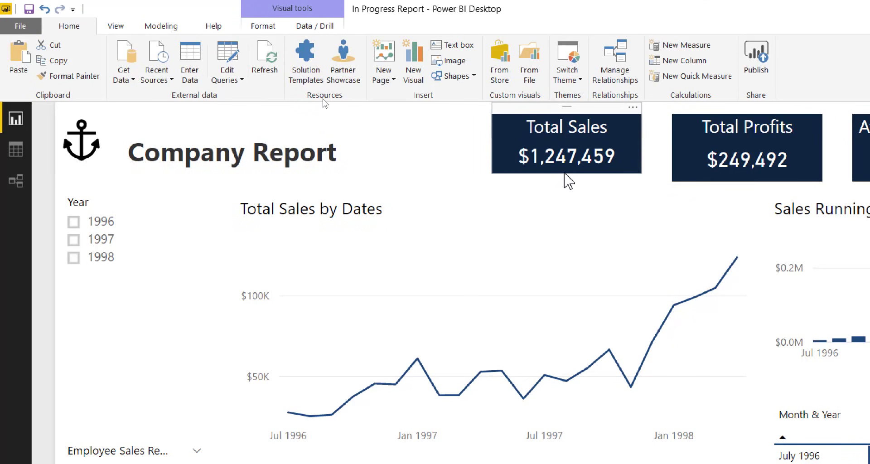
{"action": "left_click", "coordinate": [710, 159]}
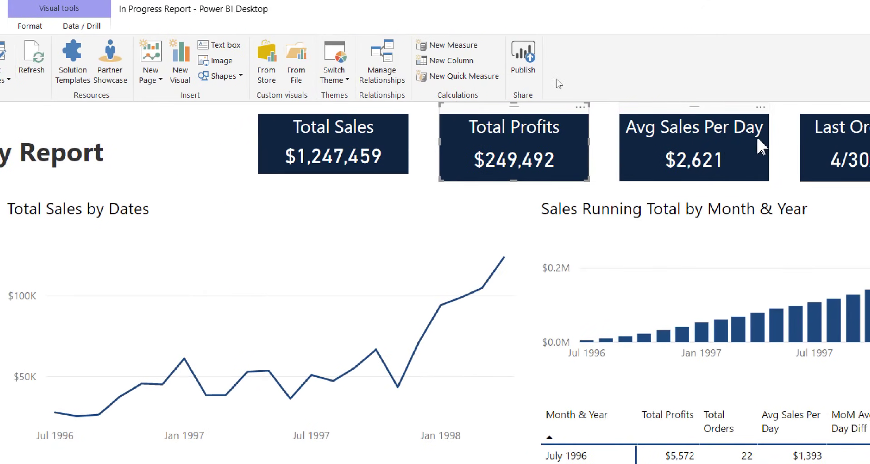
{"action": "left_click", "coordinate": [518, 186]}
{"action": "left_click", "coordinate": [689, 173]}
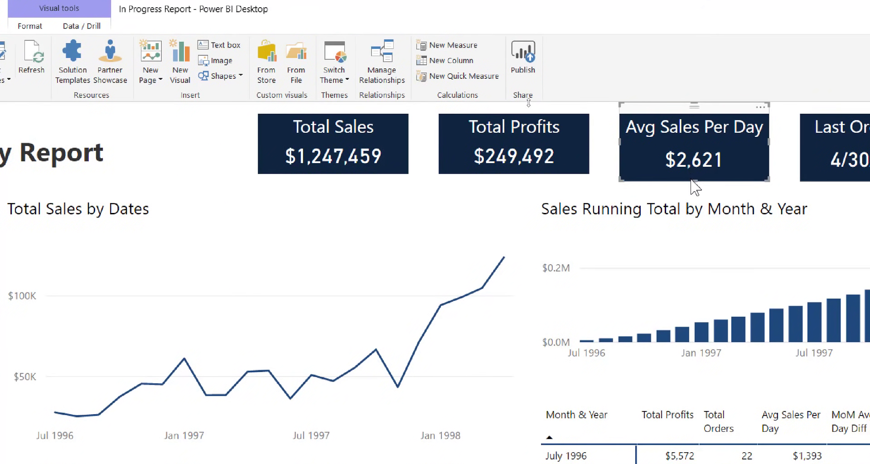
{"action": "left_click", "coordinate": [834, 175]}
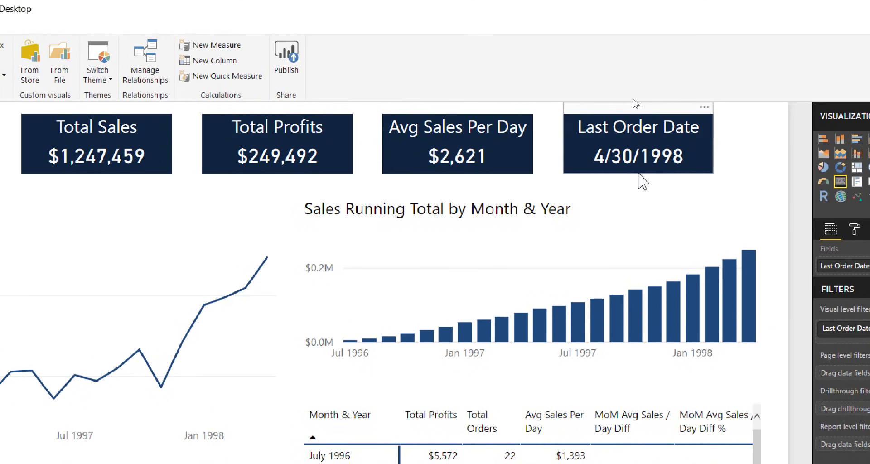
- Nudge the Company Report title closer to the anchor image and enlarge the anchor slightly
{"action": "mouse_move", "coordinate": [220, 134]}
{"action": "left_mouse_down"}
{"action": "mouse_move", "coordinate": [209, 130]}
{"action": "mouse_move", "coordinate": [410, 130]}
{"action": "mouse_move", "coordinate": [192, 133]}
{"action": "mouse_move", "coordinate": [211, 135]}
{"action": "left_mouse_up"}
{"action": "left_click", "coordinate": [95, 147]}
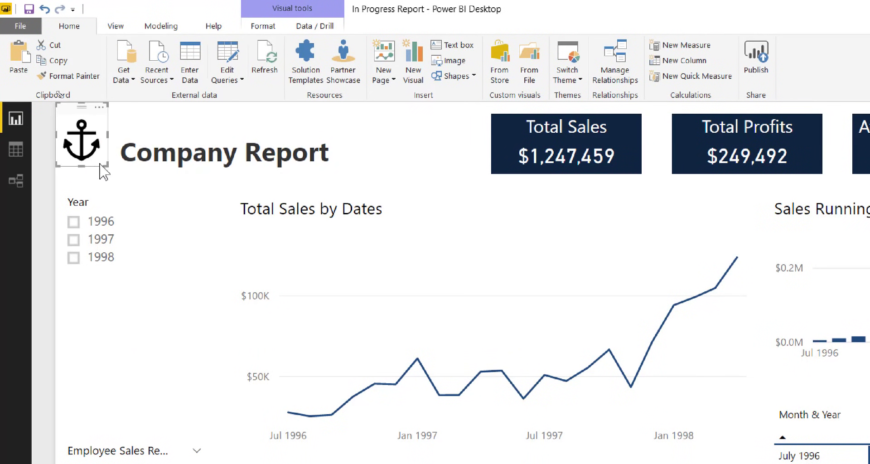
{"action": "left_click_drag", "start_coordinate": [108, 165], "coordinate": [117, 178]}
- Shorten the four KPI cards a little more from their lower edges, keeping them all the same height
{"action": "left_click", "coordinate": [550, 157]}
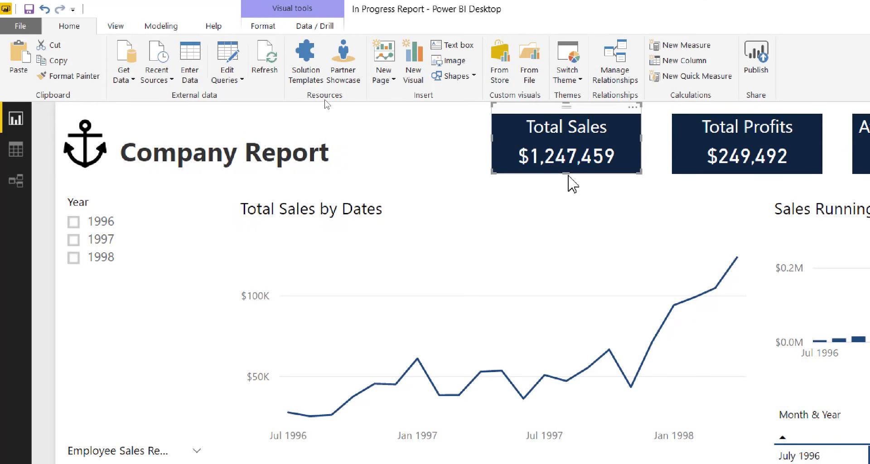
{"action": "left_click_drag", "start_coordinate": [568, 171], "coordinate": [568, 166]}
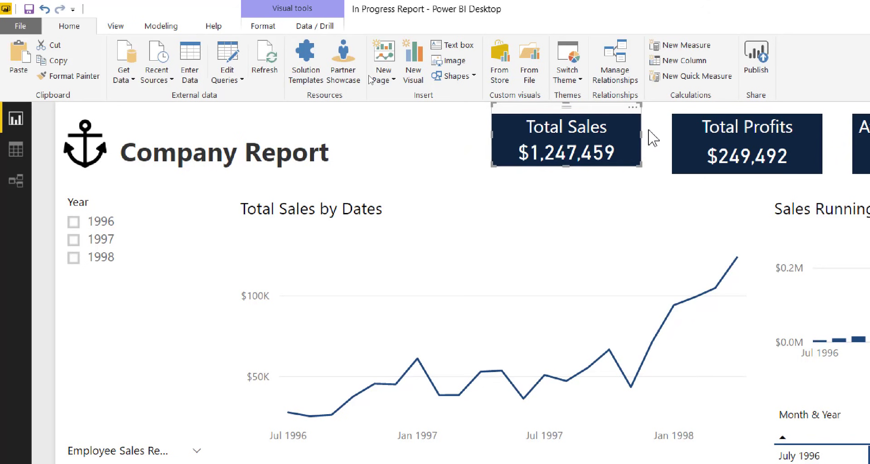
{"action": "left_click", "coordinate": [746, 163]}
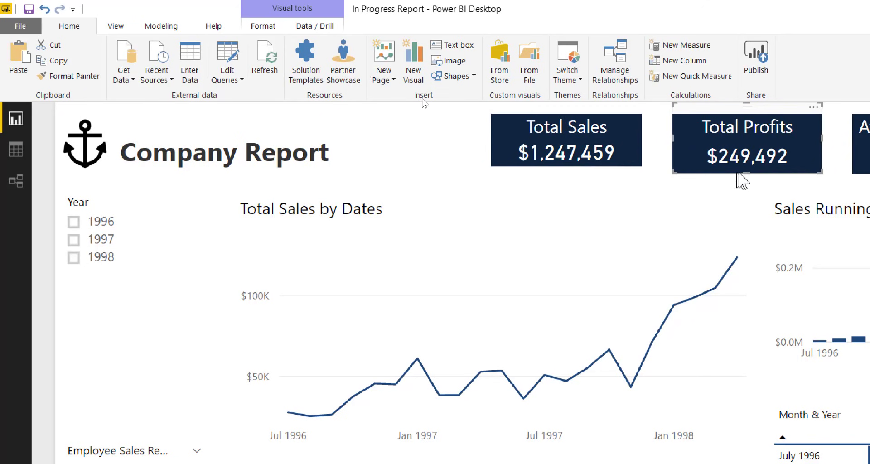
{"action": "left_click_drag", "start_coordinate": [746, 174], "coordinate": [695, 166]}
{"action": "left_click", "coordinate": [700, 157]}
{"action": "left_click", "coordinate": [752, 164]}
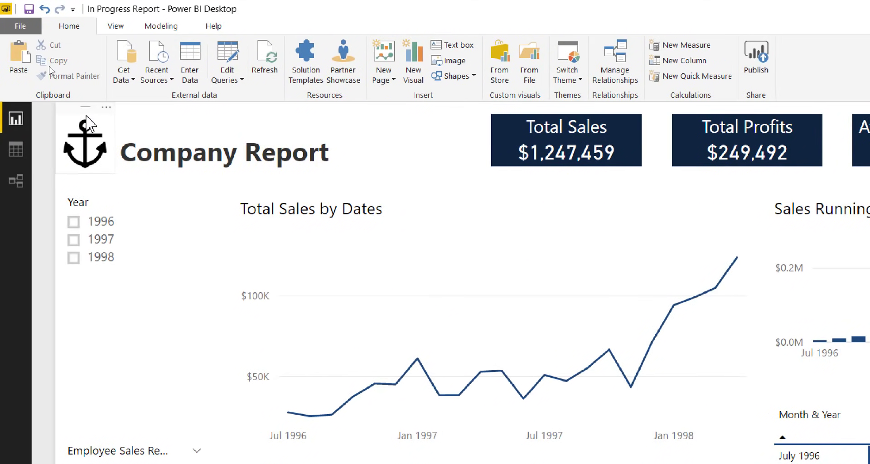
- Raise the Company Report title slightly and shrink the anchor image to line up with the bottom of the KPI cards
{"action": "left_click", "coordinate": [238, 132]}
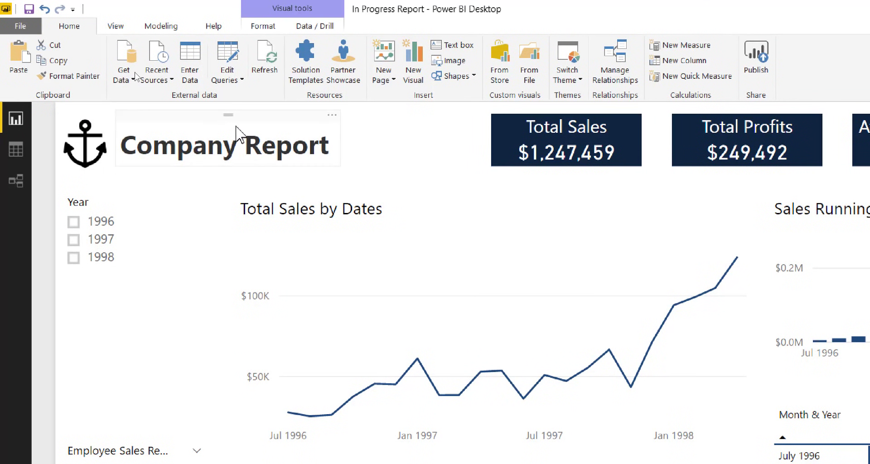
{"action": "left_click", "coordinate": [75, 150]}
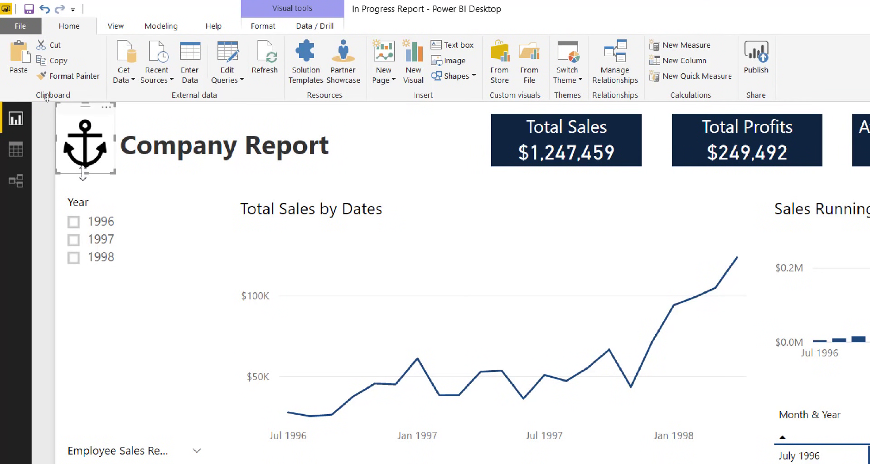
{"action": "left_click_drag", "start_coordinate": [83, 173], "coordinate": [83, 165]}
{"action": "left_click_drag", "start_coordinate": [115, 136], "coordinate": [109, 137]}
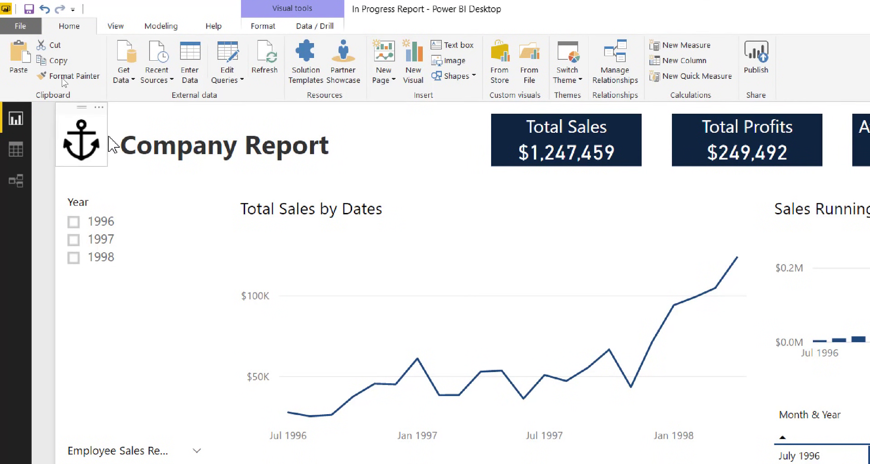
{"action": "left_click", "coordinate": [113, 144]}
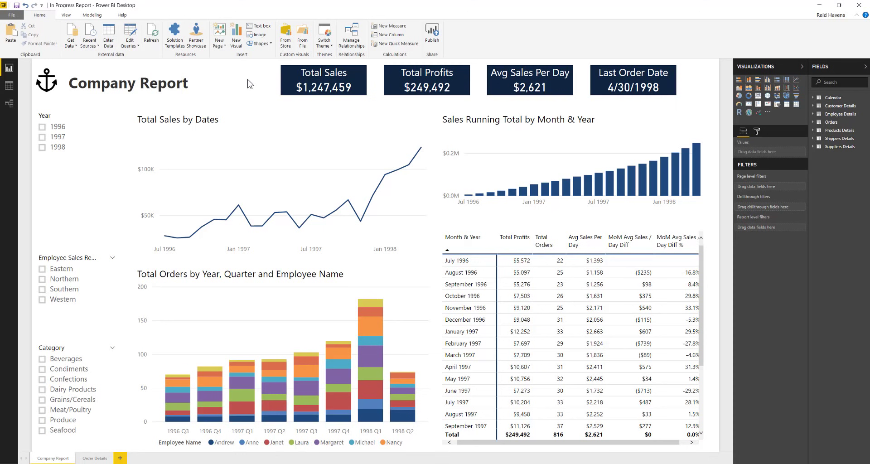
- Insert a line shape on the page and move it over to the Last Order Date card
{"action": "left_click", "coordinate": [255, 44]}
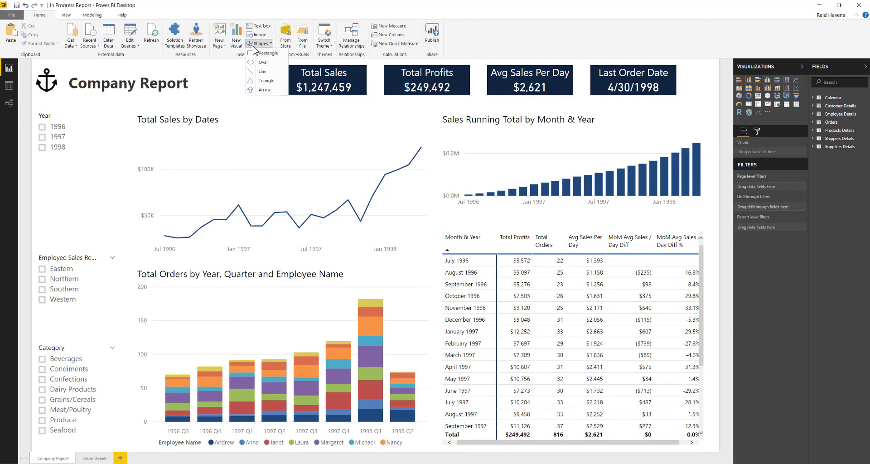
{"action": "left_click", "coordinate": [264, 73]}
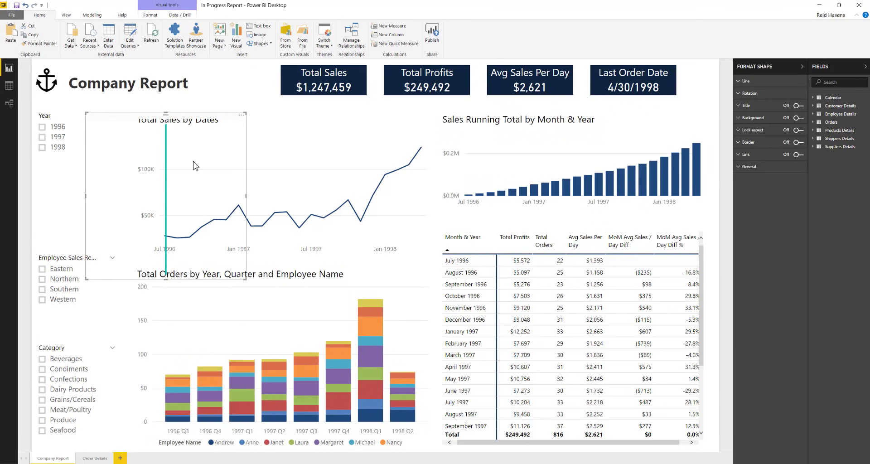
{"action": "left_click_drag", "start_coordinate": [172, 112], "coordinate": [200, 101]}
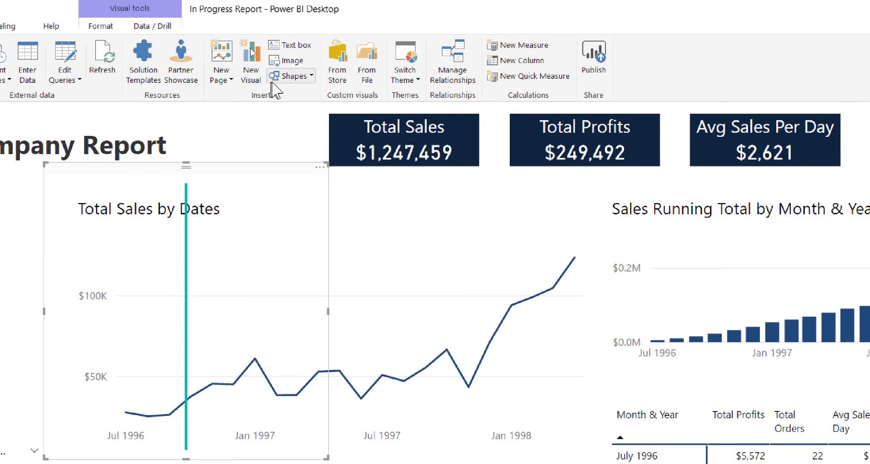
{"action": "left_click", "coordinate": [255, 44]}
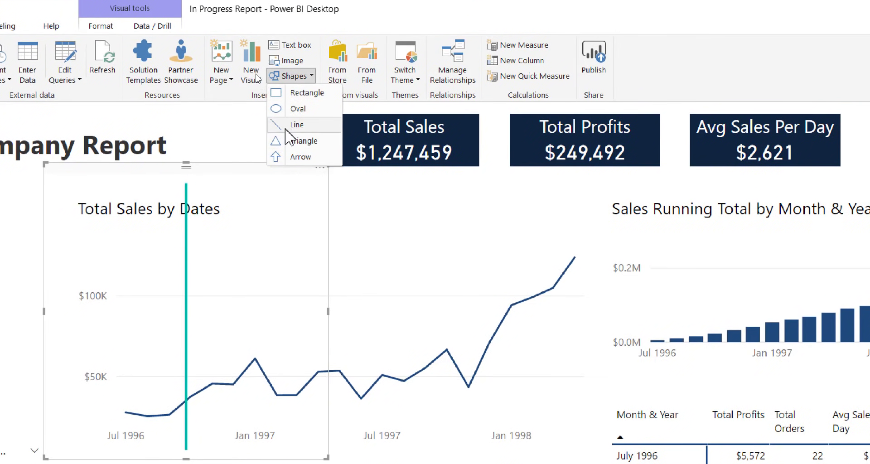
{"action": "left_click_drag", "start_coordinate": [204, 181], "coordinate": [869, 184]}
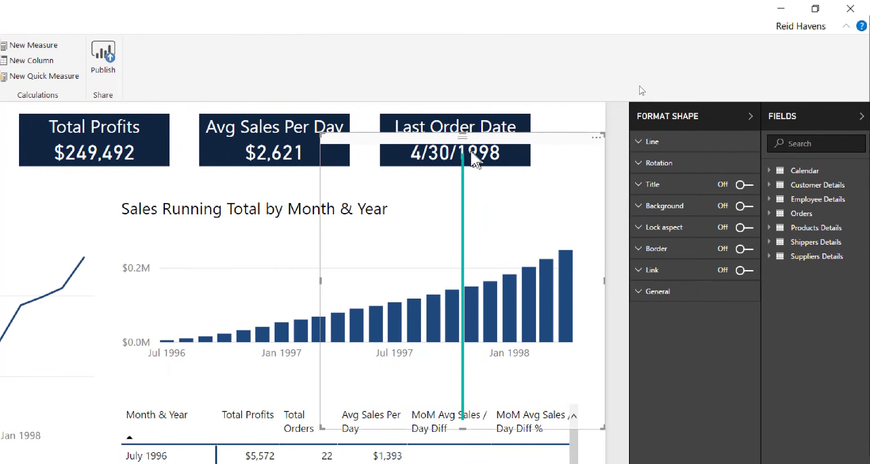
- Rotate the line shape 90 degrees so it runs horizontally
{"action": "left_click", "coordinate": [655, 142]}
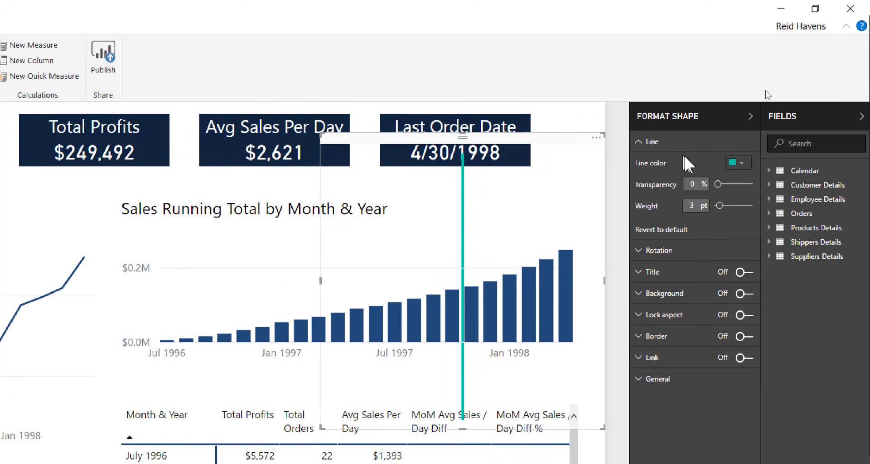
{"action": "left_click", "coordinate": [653, 144]}
{"action": "left_click", "coordinate": [650, 165]}
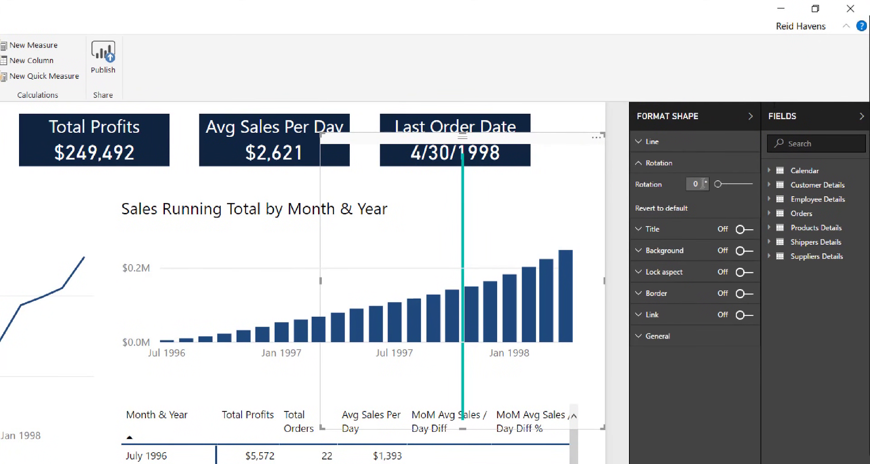
{"action": "type", "text": "9"}
{"action": "key", "text": "Return"}
- Recolor the line shape with the medium blue theme color
{"action": "left_click", "coordinate": [643, 144]}
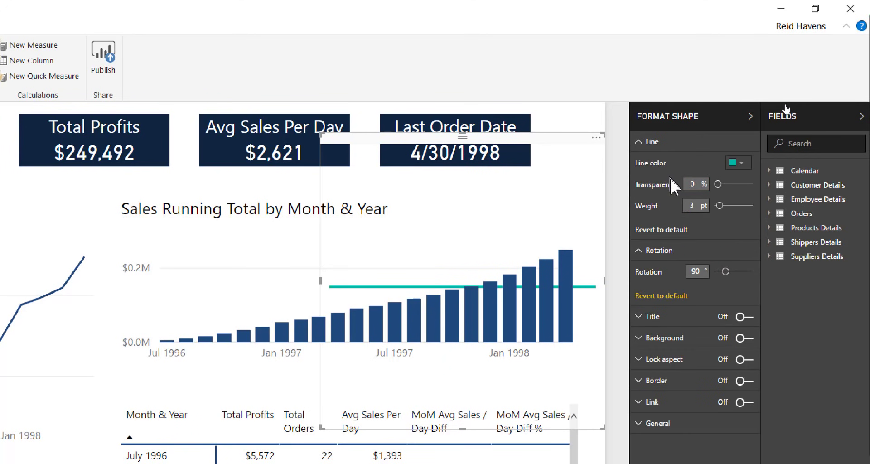
{"action": "left_click", "coordinate": [739, 166]}
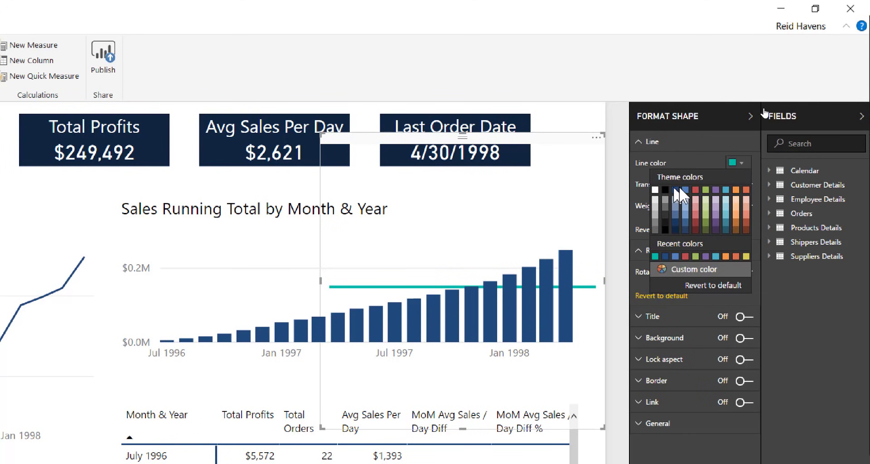
{"action": "left_click", "coordinate": [686, 197]}
- Place the line just below the title at the page's left edge and resize it into a thin full-width divider under the KPI cards
{"action": "left_click_drag", "start_coordinate": [334, 136], "coordinate": [79, 181]}
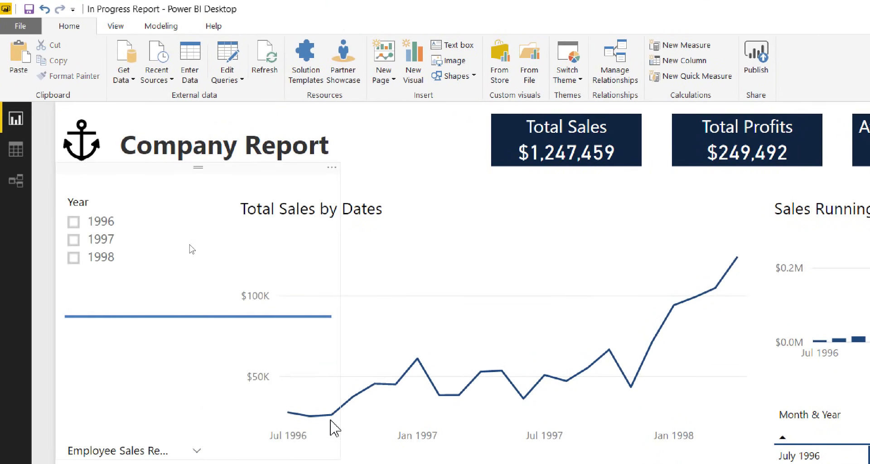
{"action": "left_click", "coordinate": [191, 294]}
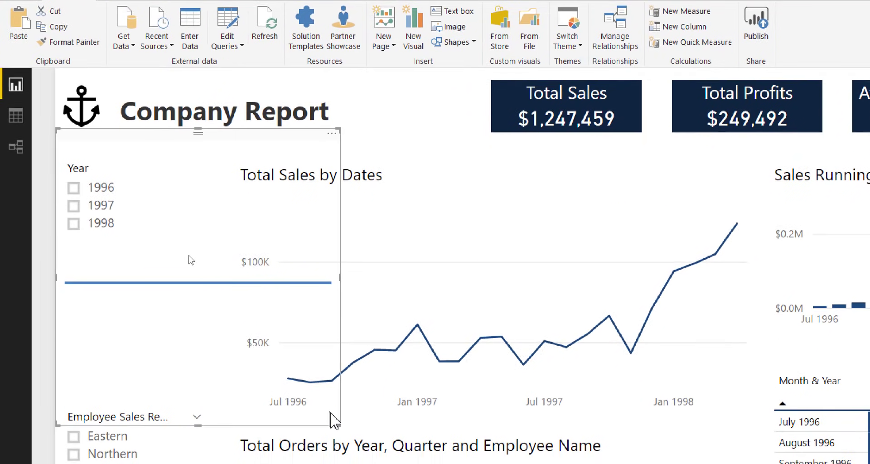
{"action": "left_click_drag", "start_coordinate": [338, 424], "coordinate": [869, 154]}
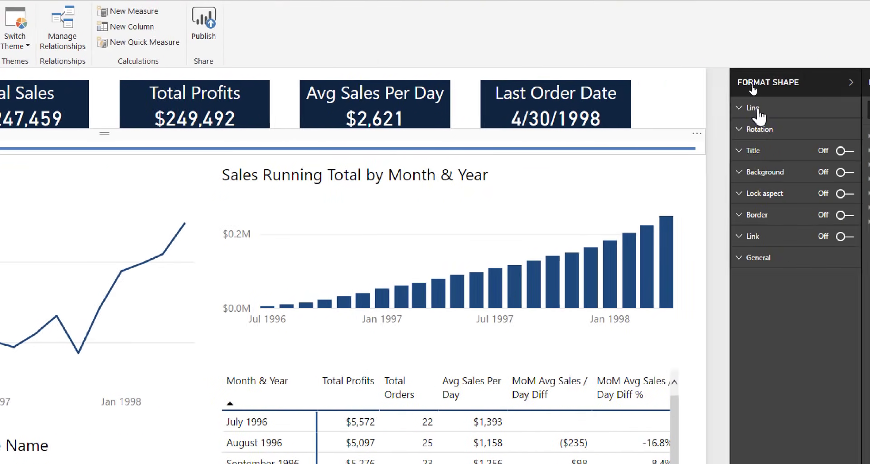
{"action": "left_click", "coordinate": [672, 106]}
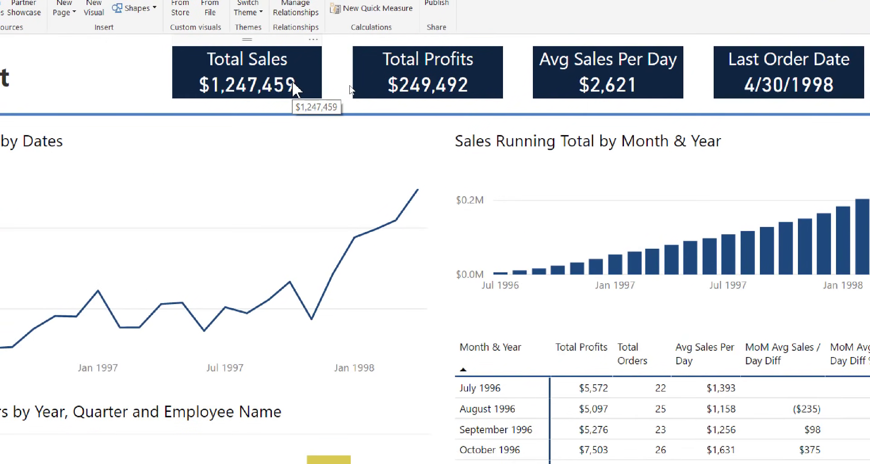
{"action": "left_click", "coordinate": [489, 70]}
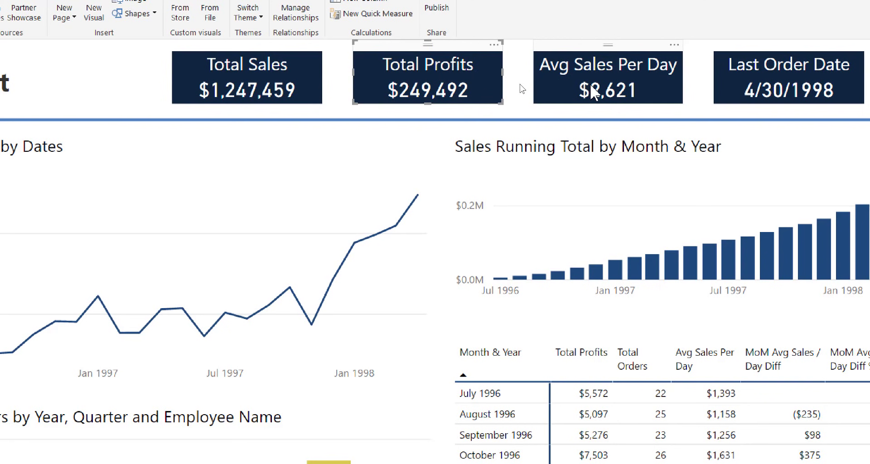
{"action": "left_click", "coordinate": [593, 91]}
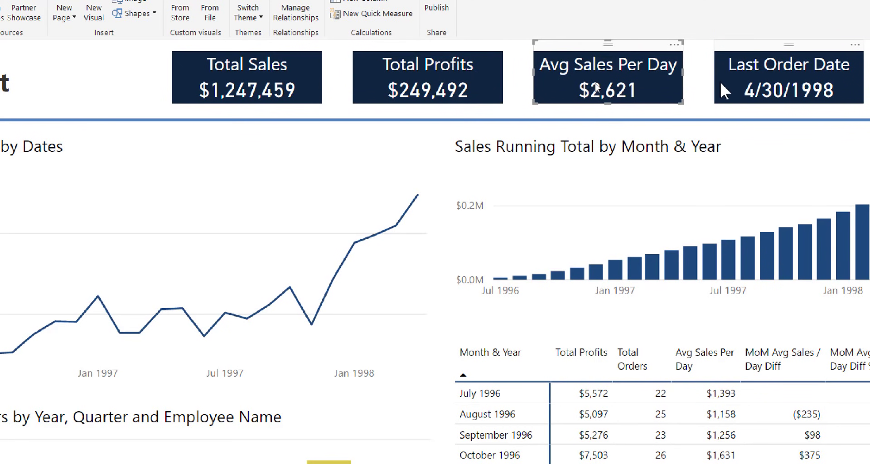
{"action": "left_click", "coordinate": [734, 95]}
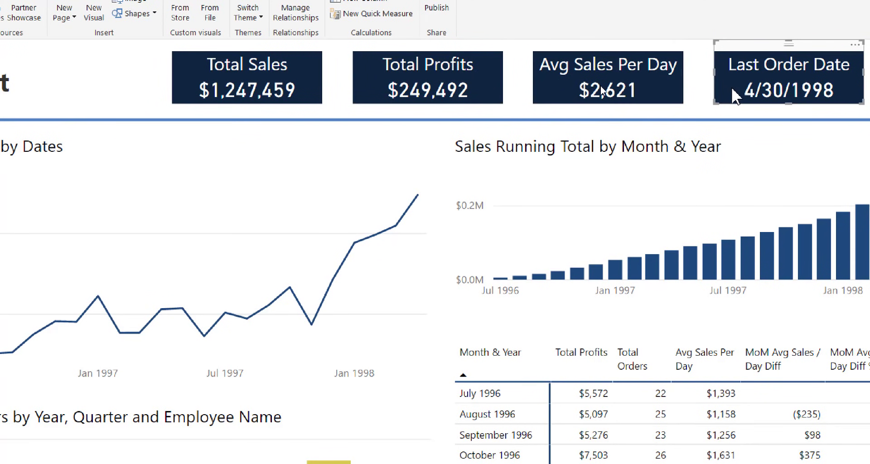
{"action": "left_click", "coordinate": [707, 93]}
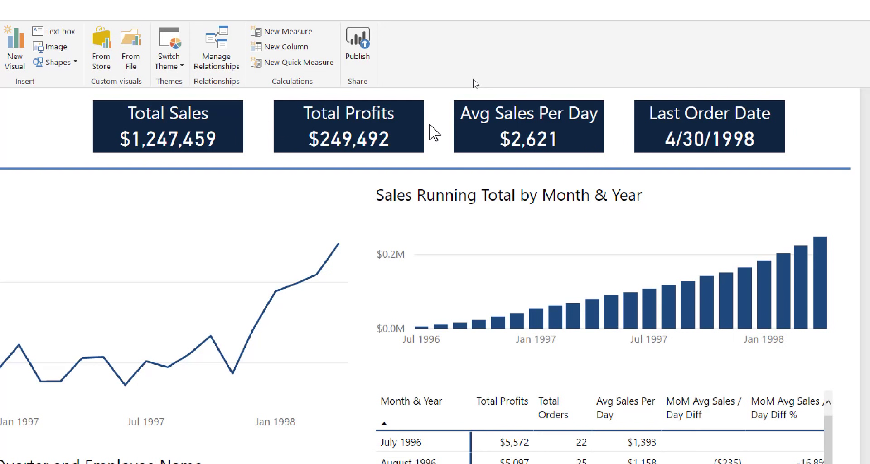
- Change the Total Sales card's title background color to a lighter tint of the dark blue theme color
{"action": "left_click", "coordinate": [213, 137]}
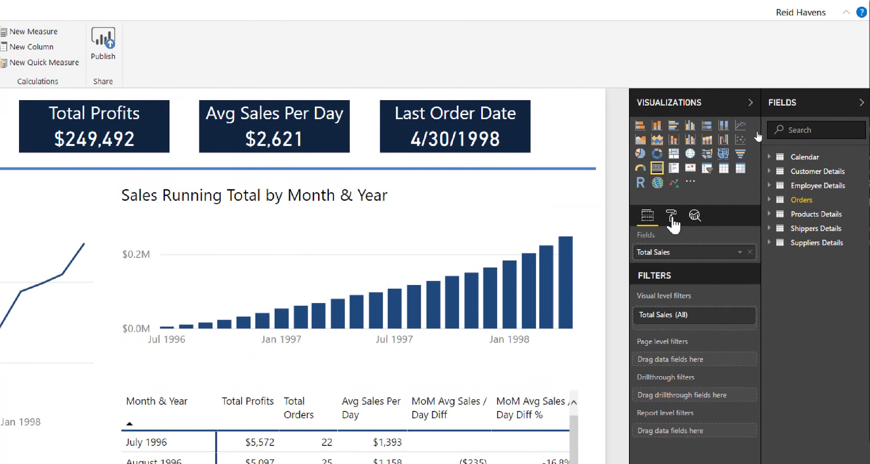
{"action": "left_click", "coordinate": [673, 218]}
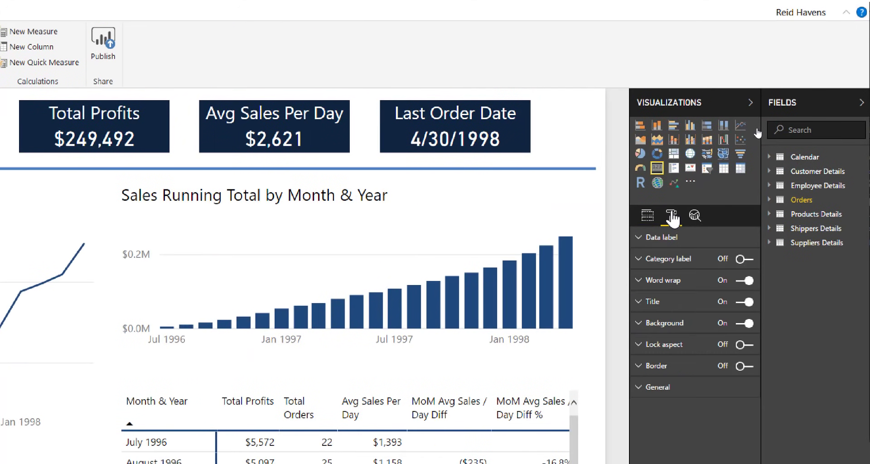
{"action": "left_click", "coordinate": [689, 304]}
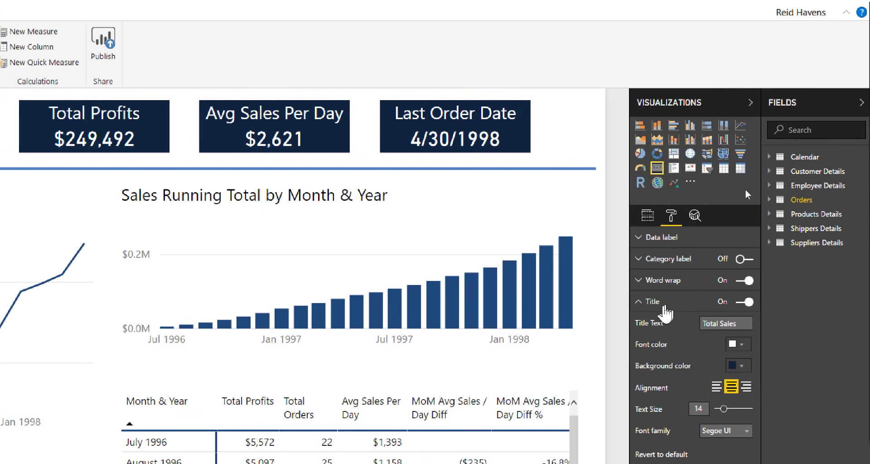
{"action": "left_click", "coordinate": [735, 366]}
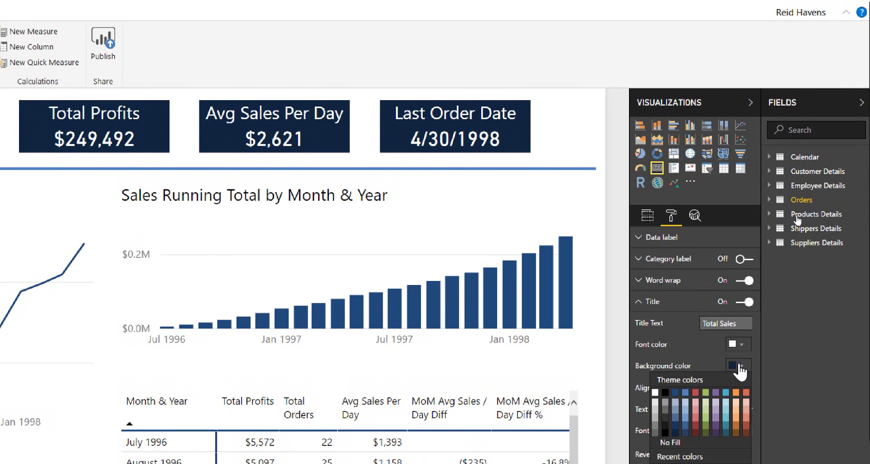
{"action": "left_click", "coordinate": [678, 426]}
{"action": "left_click", "coordinate": [667, 302]}
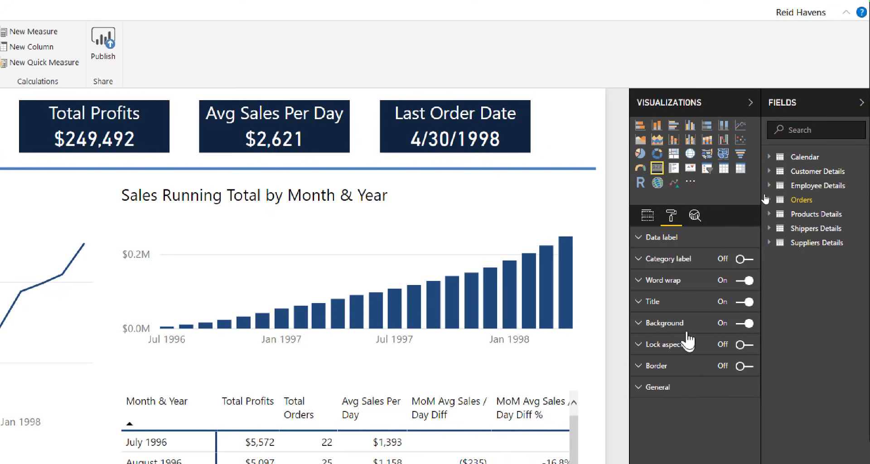
- Set the Total Sales card's background to the same medium blue tint as its title background
{"action": "left_click", "coordinate": [680, 323]}
{"action": "left_click", "coordinate": [737, 345]}
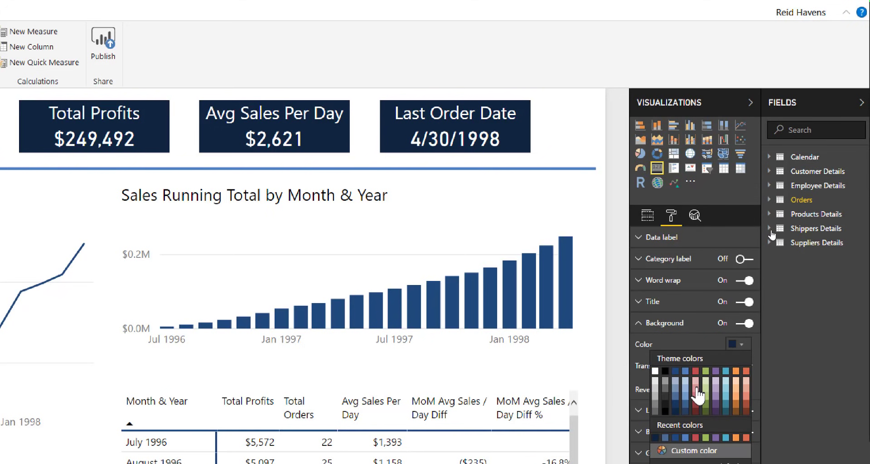
{"action": "left_click", "coordinate": [685, 395]}
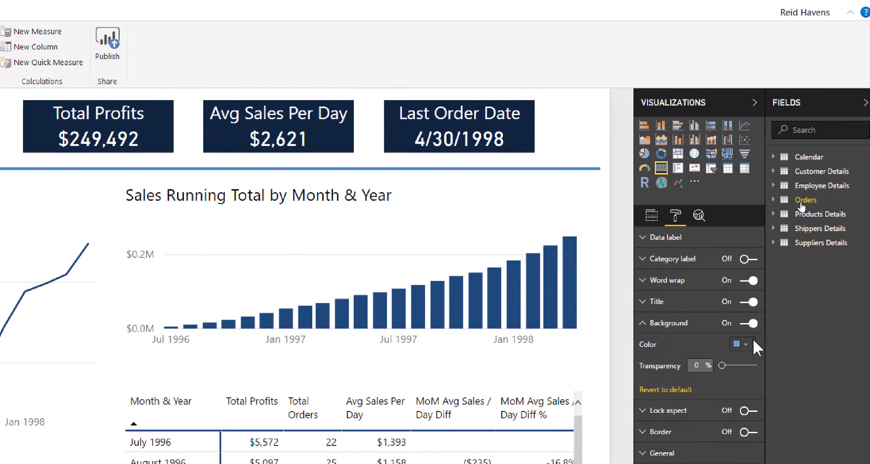
{"action": "left_click", "coordinate": [754, 344]}
{"action": "left_click", "coordinate": [680, 405]}
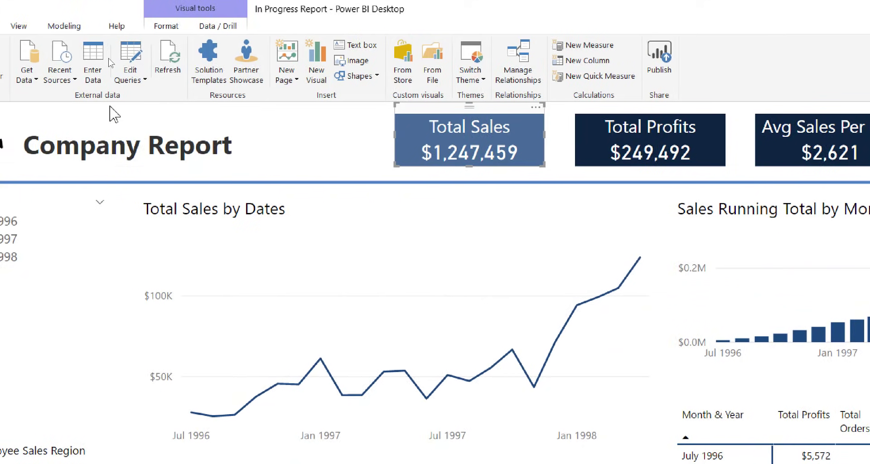
- Copy the Total Sales card's formatting onto the Last Order Date card with Format Painter
{"action": "left_click", "coordinate": [85, 85]}
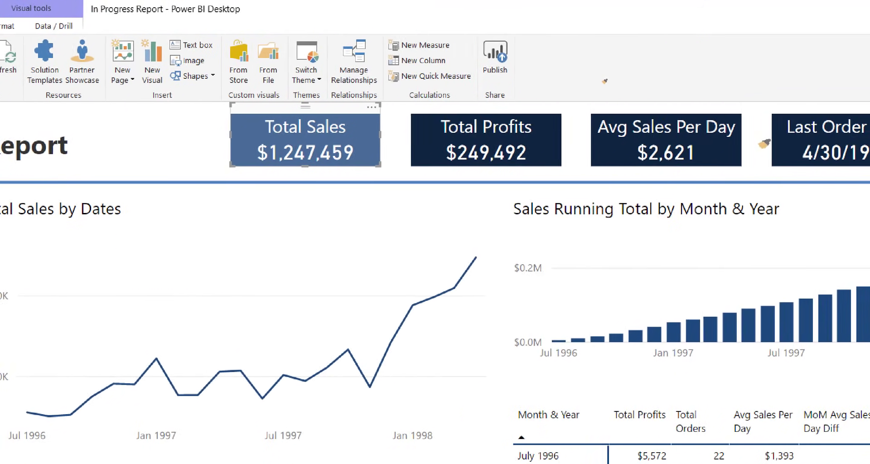
{"action": "left_click", "coordinate": [775, 124]}
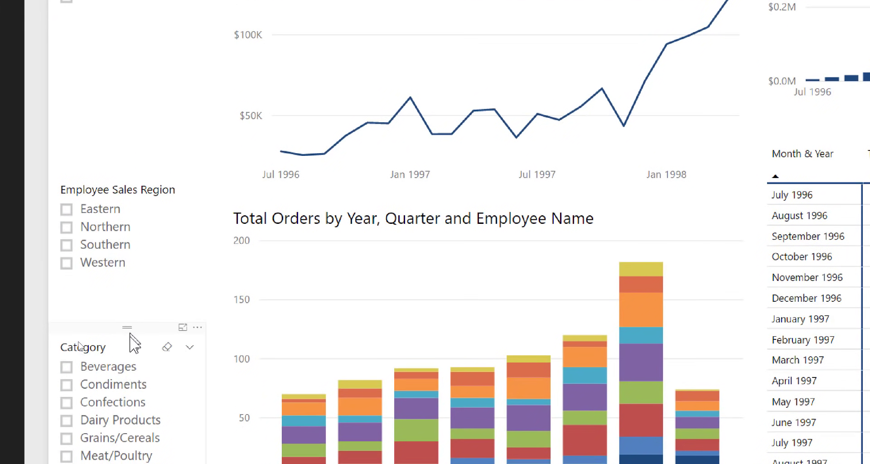
- Try filtering the report by Eastern and by Northern in the Employee Sales Region slicer, and clear the selection
{"action": "left_click", "coordinate": [129, 335]}
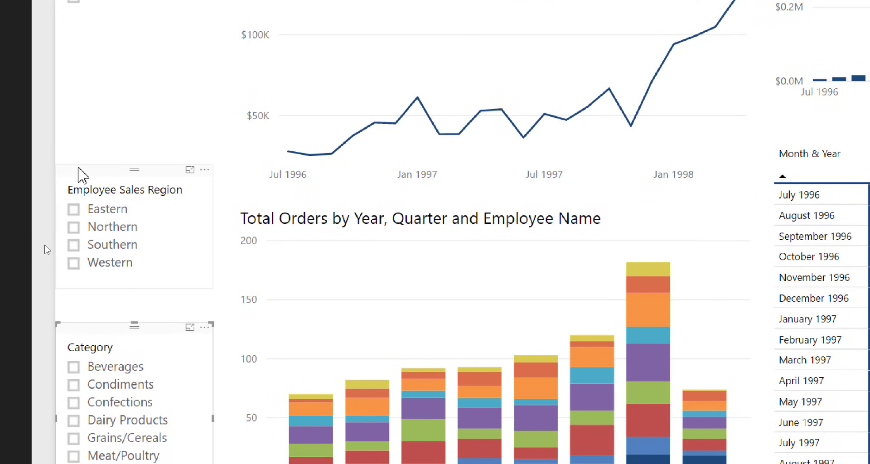
{"action": "left_click", "coordinate": [82, 193]}
{"action": "left_click", "coordinate": [93, 210]}
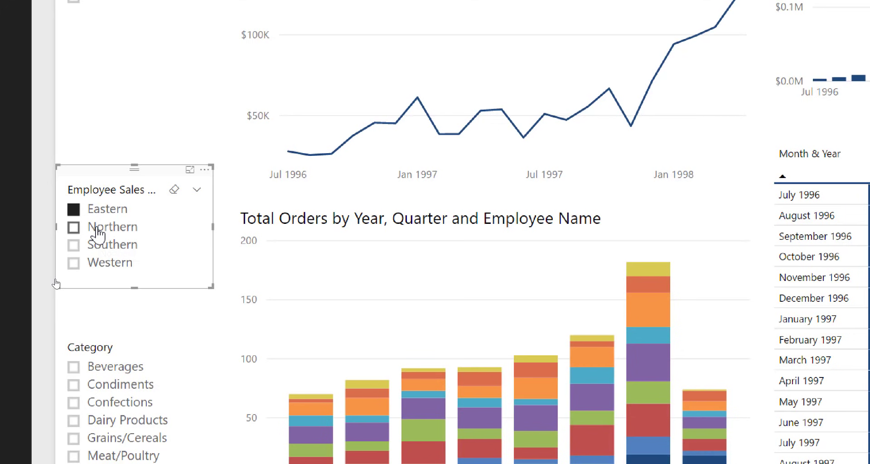
{"action": "left_click", "coordinate": [97, 232]}
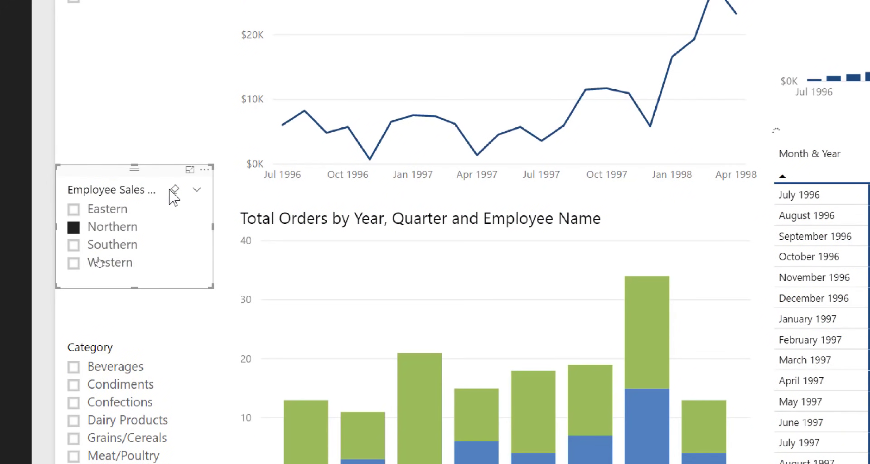
{"action": "left_click", "coordinate": [174, 191]}
{"action": "scroll", "coordinate": [142, 72], "scroll_direction": "up", "scroll_amount": 3}
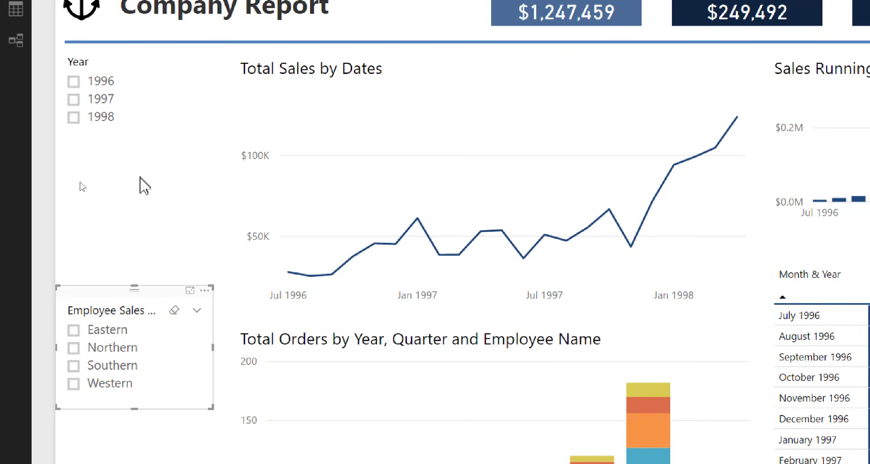
- Switch the Year slicer to the Between style and try its range slider
{"action": "left_click", "coordinate": [154, 65]}
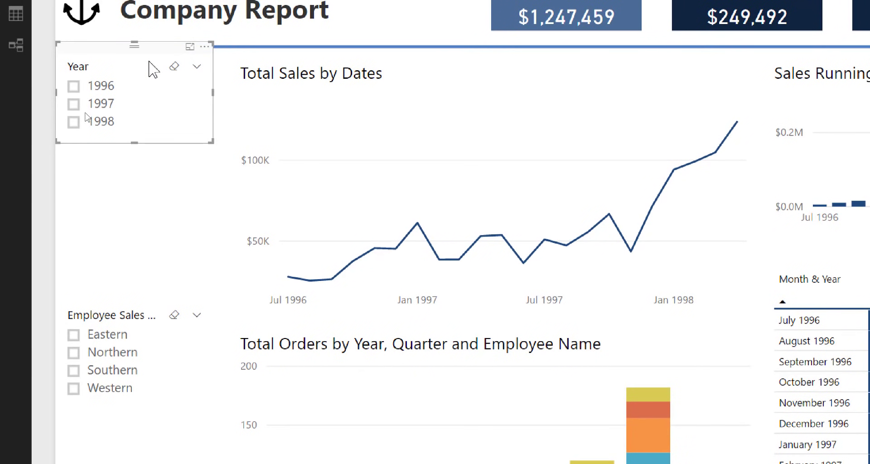
{"action": "left_click", "coordinate": [198, 68]}
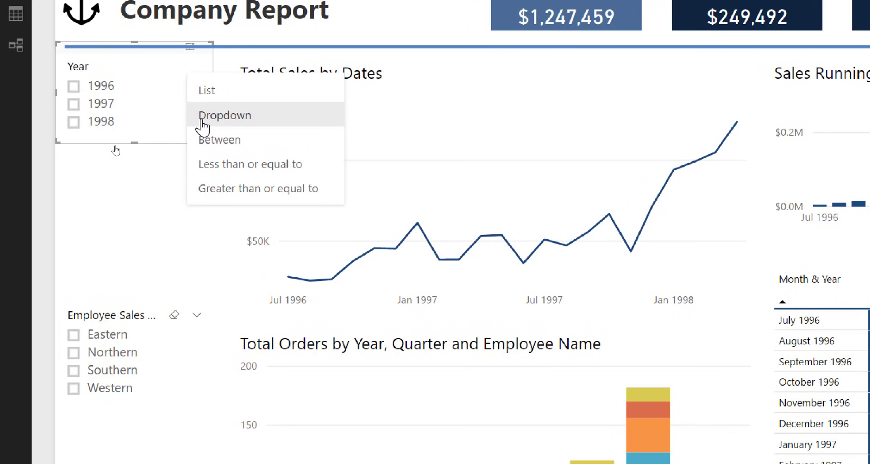
{"action": "left_click", "coordinate": [154, 65]}
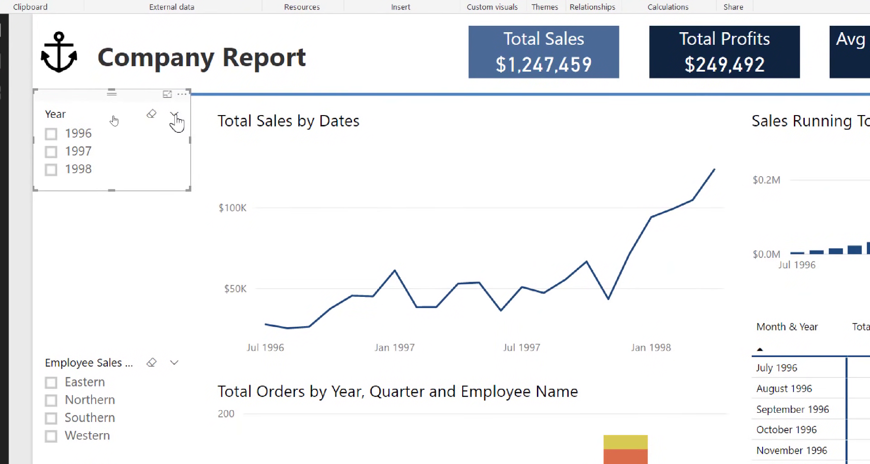
{"action": "left_click", "coordinate": [176, 119]}
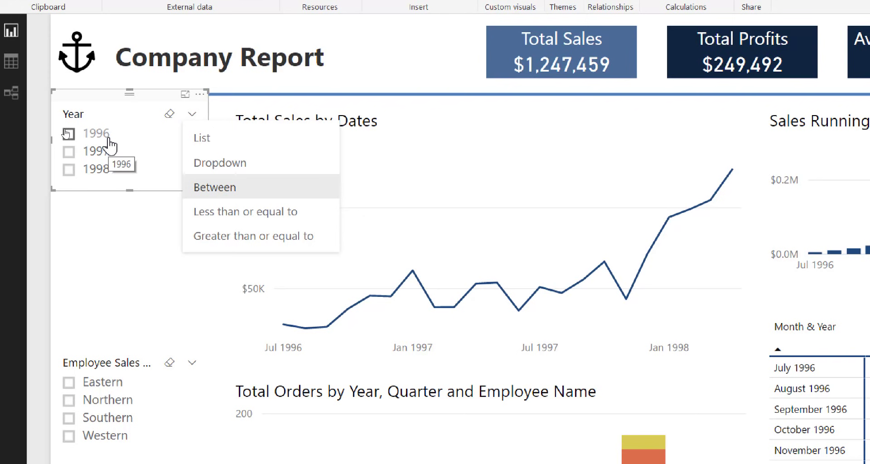
{"action": "left_click", "coordinate": [232, 192]}
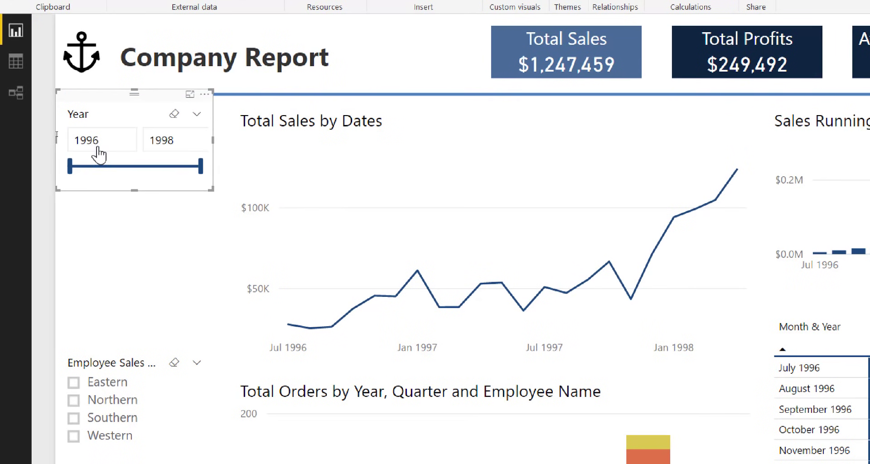
{"action": "mouse_move", "coordinate": [70, 166]}
{"action": "left_mouse_down"}
{"action": "mouse_move", "coordinate": [153, 166]}
{"action": "mouse_move", "coordinate": [27, 172]}
{"action": "mouse_move", "coordinate": [130, 166]}
{"action": "mouse_move", "coordinate": [68, 170]}
{"action": "left_mouse_up"}
{"action": "left_click", "coordinate": [70, 132]}
- Change the Year slicer to the Dropdown style and check its list of years
{"action": "left_click", "coordinate": [198, 116]}
{"action": "left_click", "coordinate": [213, 166]}
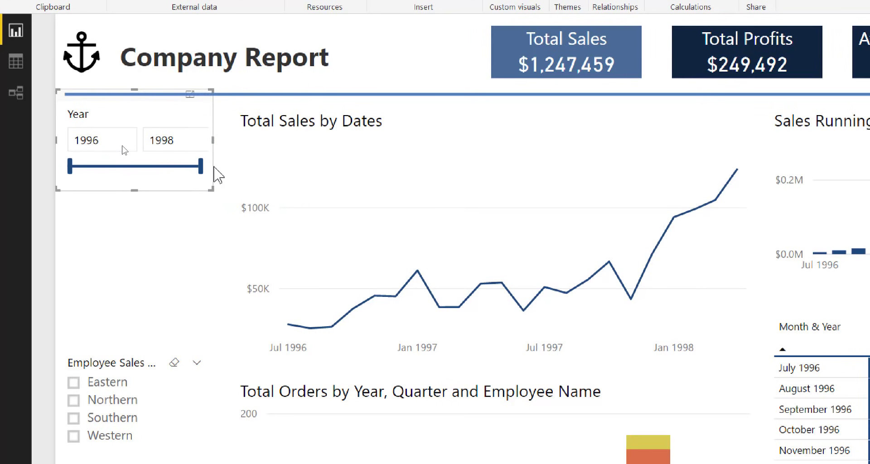
{"action": "left_click", "coordinate": [150, 145]}
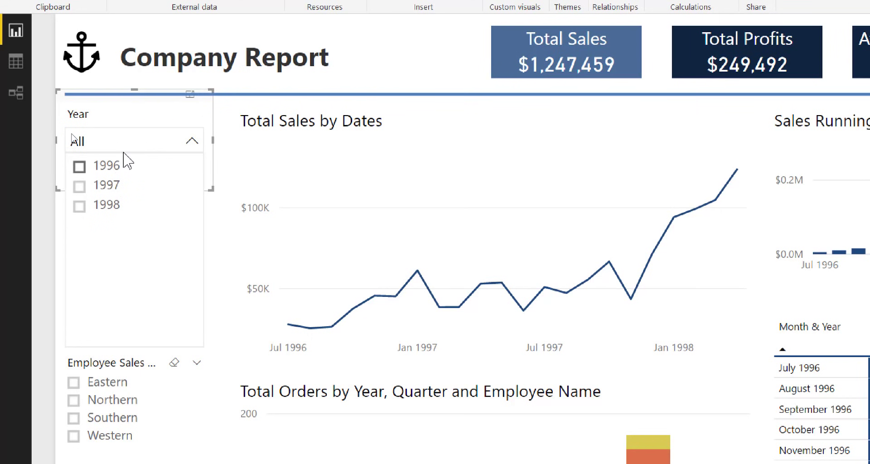
{"action": "left_click", "coordinate": [129, 147]}
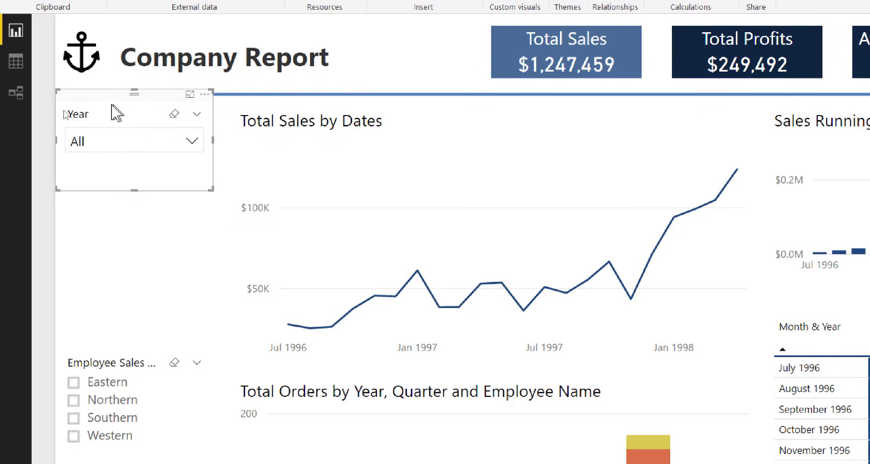
- Move the Year slicer over the Sales Running Total chart and set its header outline to Bottom only
{"action": "mouse_move", "coordinate": [112, 106]}
{"action": "left_mouse_down"}
{"action": "mouse_move", "coordinate": [111, 120]}
{"action": "mouse_move", "coordinate": [764, 261]}
{"action": "mouse_move", "coordinate": [684, 171]}
{"action": "mouse_move", "coordinate": [651, 107]}
{"action": "mouse_move", "coordinate": [653, 114]}
{"action": "left_mouse_up"}
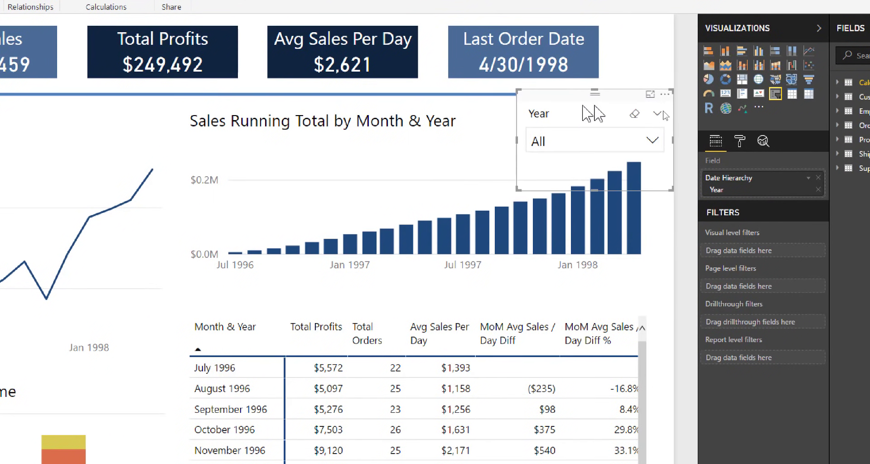
{"action": "left_click", "coordinate": [742, 143]}
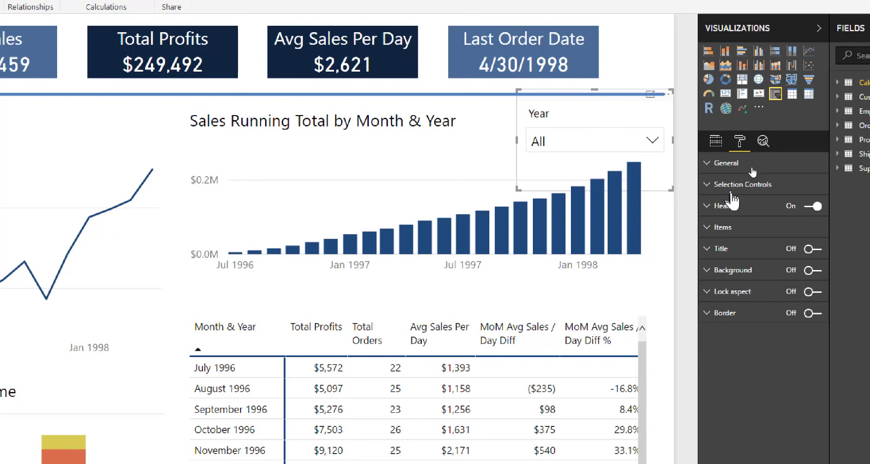
{"action": "left_click", "coordinate": [733, 208]}
{"action": "left_click", "coordinate": [735, 208]}
{"action": "left_click", "coordinate": [735, 208]}
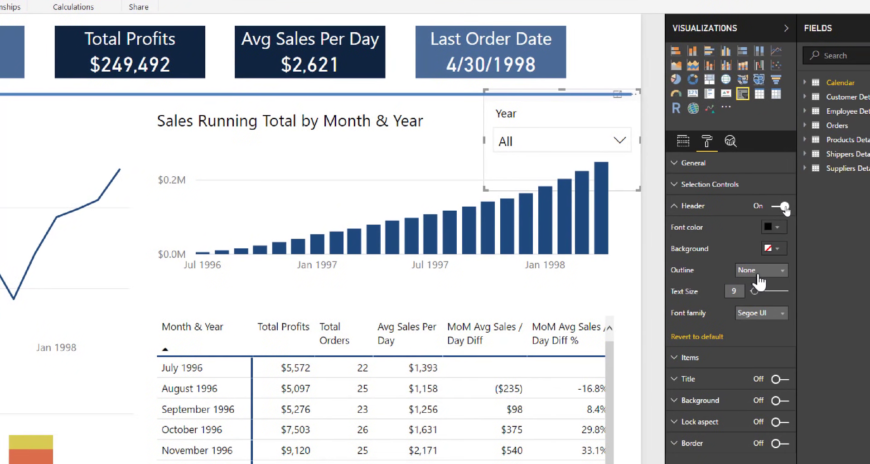
{"action": "left_click", "coordinate": [758, 272]}
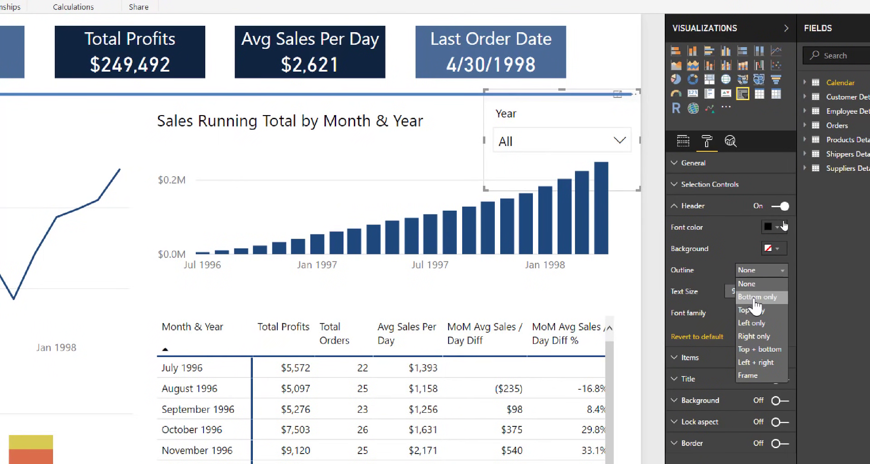
{"action": "left_click", "coordinate": [756, 297]}
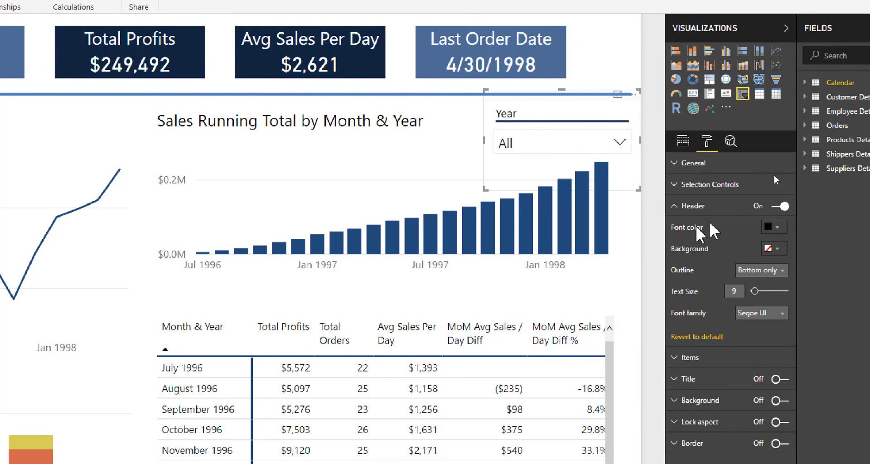
- Try a medium blue theme color as the Year slicer's header background and undo it
{"action": "left_click", "coordinate": [751, 249]}
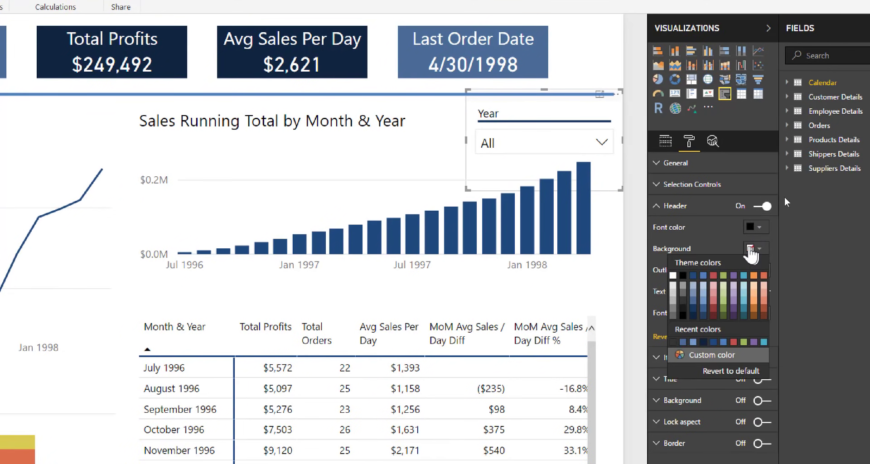
{"action": "left_click", "coordinate": [766, 212]}
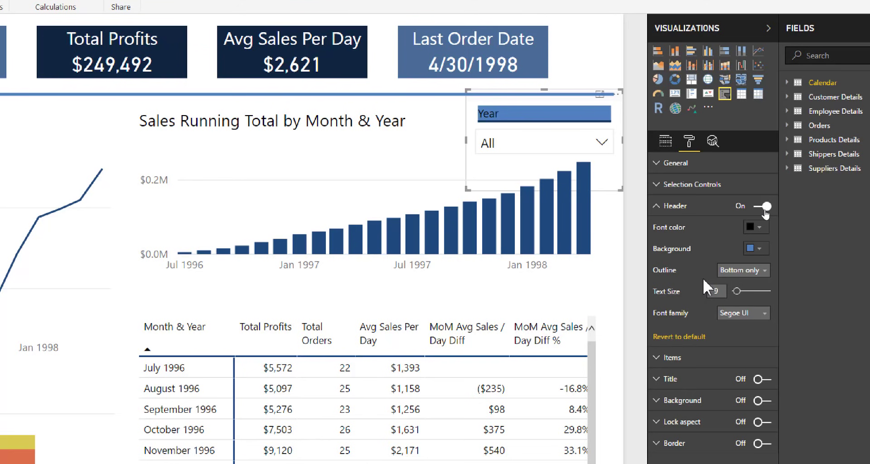
{"action": "key", "text": "ctrl+z"}
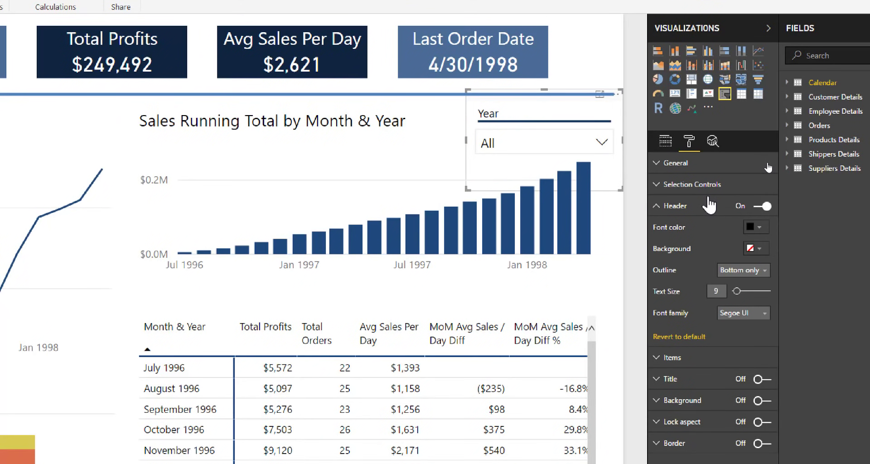
- Examine the Year slicer's general outline color choices and outline weight setting
{"action": "left_click", "coordinate": [685, 205]}
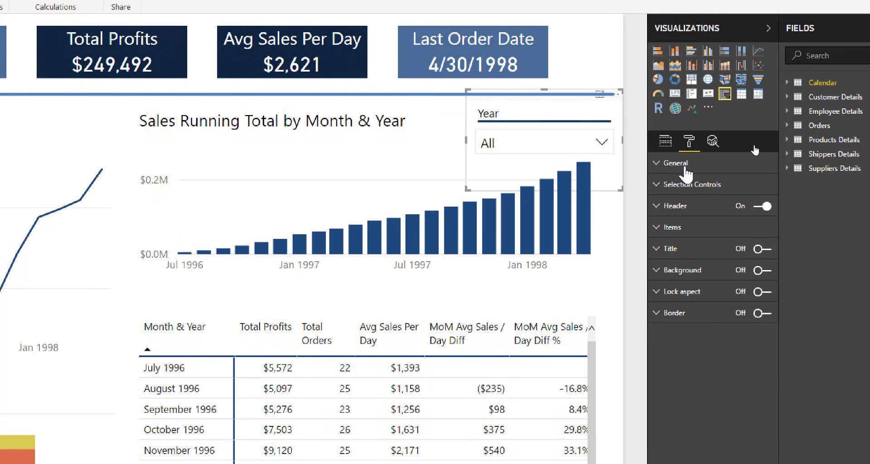
{"action": "left_click", "coordinate": [672, 164]}
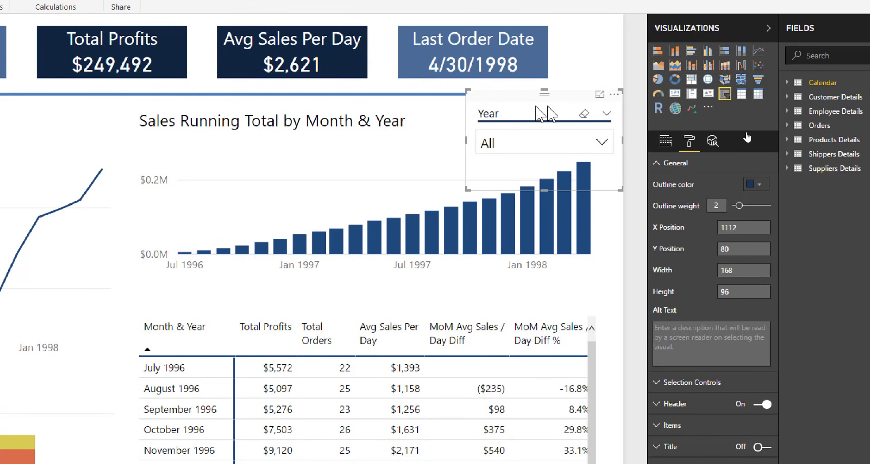
{"action": "left_click", "coordinate": [750, 184]}
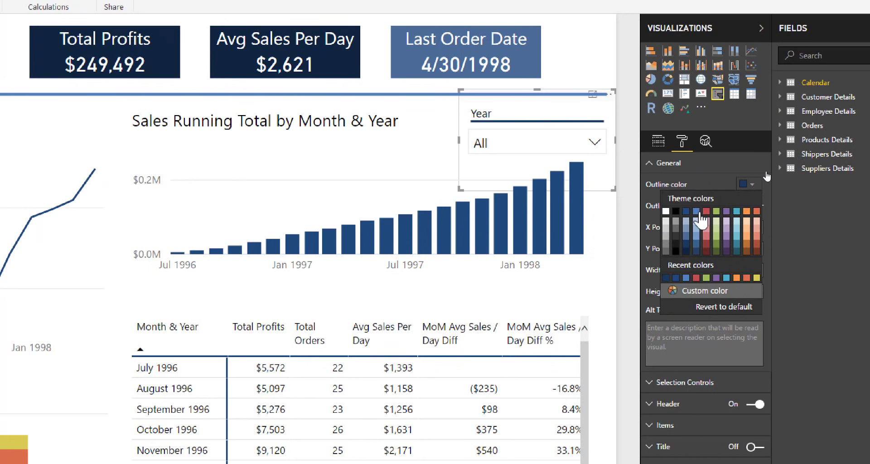
{"action": "left_click", "coordinate": [737, 189]}
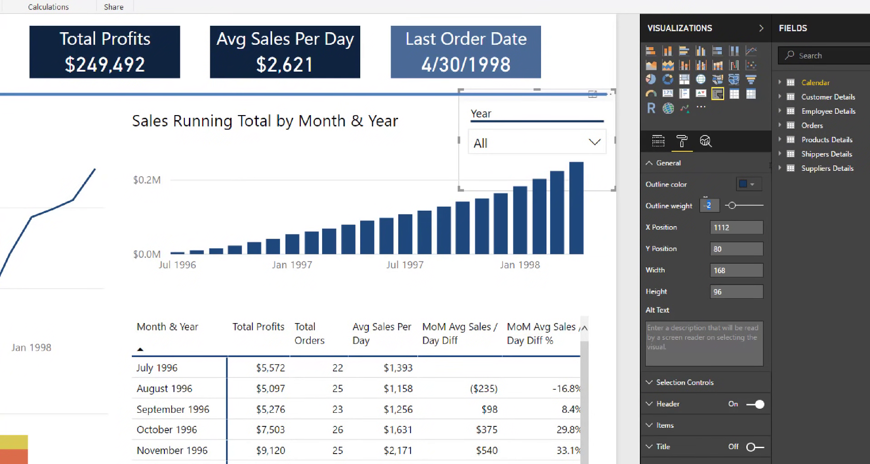
- Move the Year slicer back above the Employee Sales Region slicer and reduce its height to 72
{"action": "left_click_drag", "start_coordinate": [547, 109], "coordinate": [135, 205]}
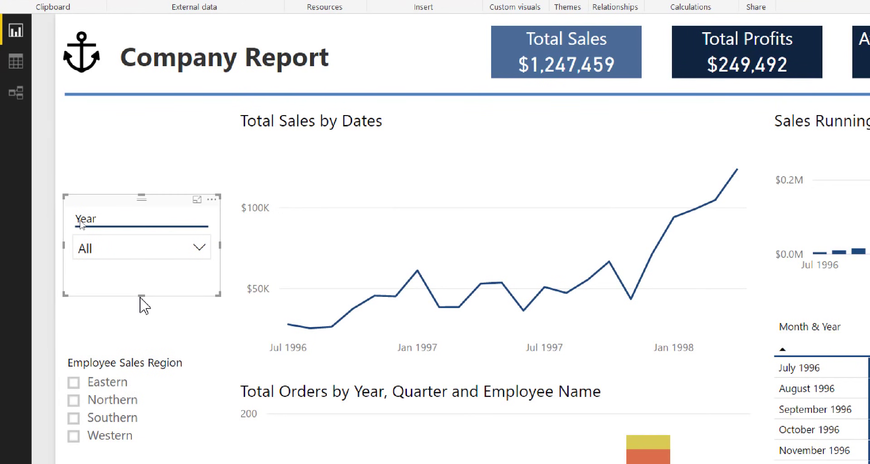
{"action": "left_click_drag", "start_coordinate": [141, 295], "coordinate": [144, 273]}
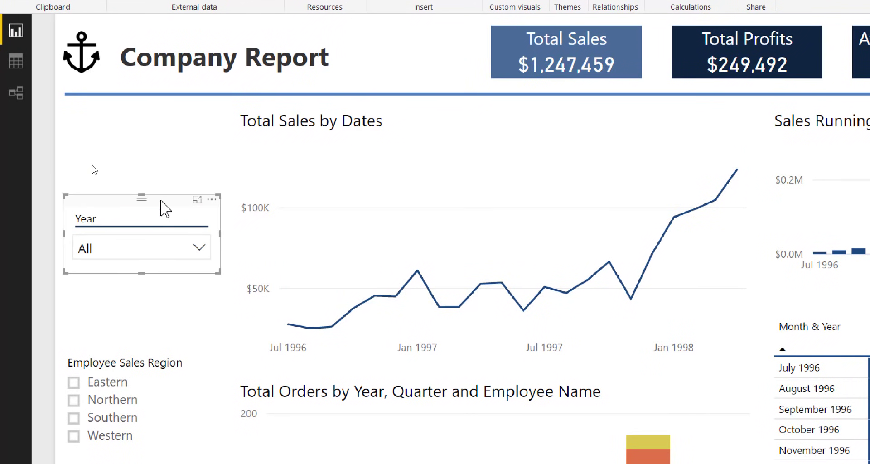
{"action": "left_click_drag", "start_coordinate": [159, 201], "coordinate": [159, 222]}
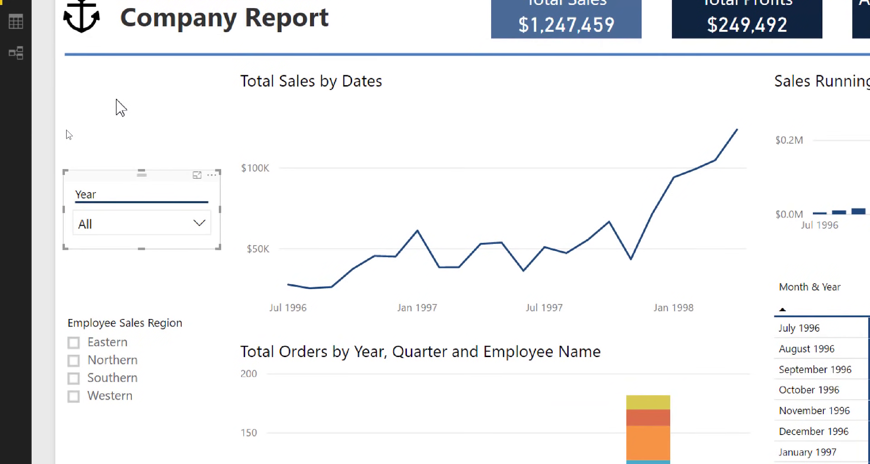
- Place a copy of the Year slicer above the original, switch its field to Date from the Calendar table, and check its list
{"action": "mouse_move", "coordinate": [97, 177]}
{"action": "left_mouse_down"}
{"action": "mouse_move", "coordinate": [119, 189]}
{"action": "mouse_move", "coordinate": [165, 111]}
{"action": "mouse_move", "coordinate": [102, 82]}
{"action": "mouse_move", "coordinate": [97, 93]}
{"action": "left_mouse_up"}
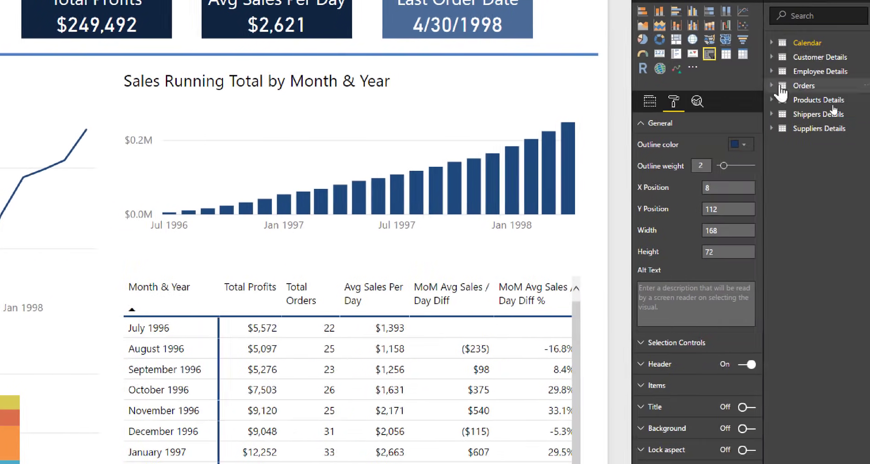
{"action": "left_click", "coordinate": [650, 101]}
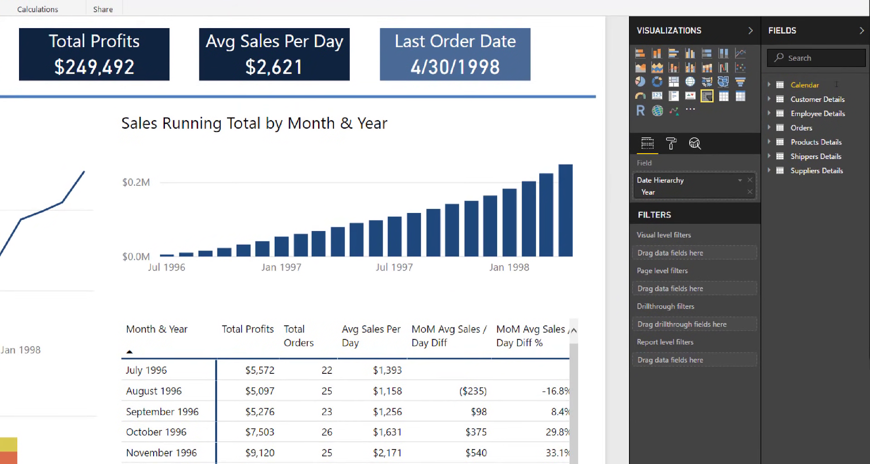
{"action": "type", "text": "date"}
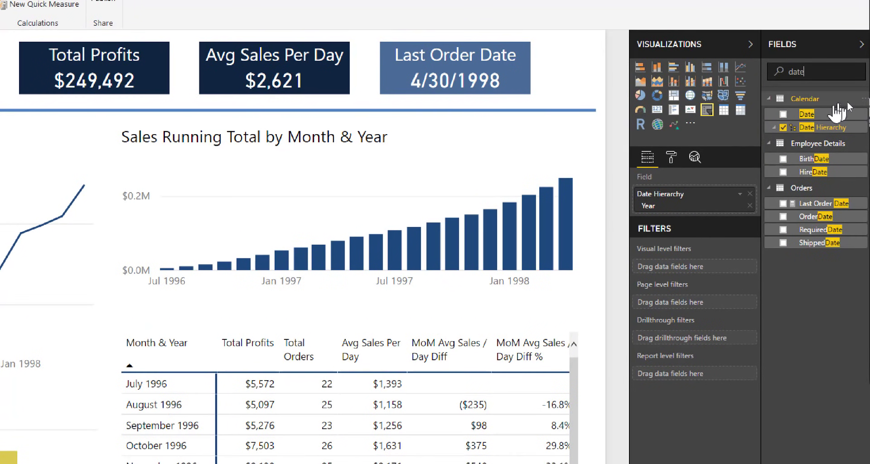
{"action": "left_click", "coordinate": [839, 112]}
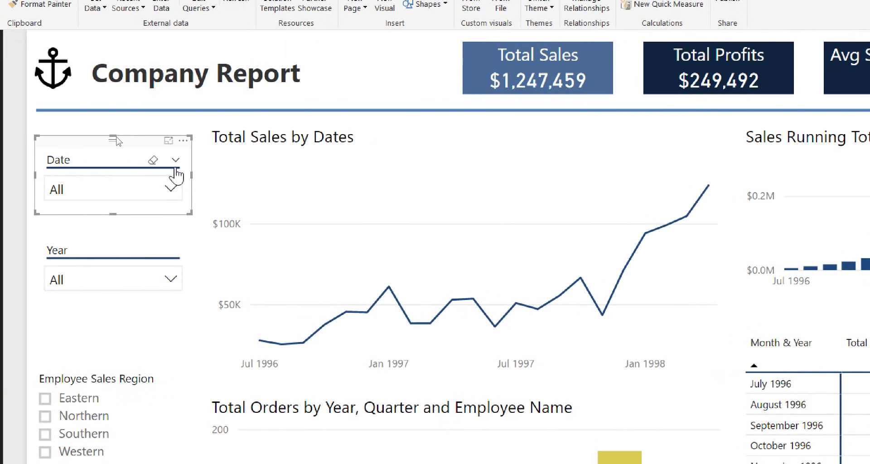
{"action": "left_click", "coordinate": [170, 191]}
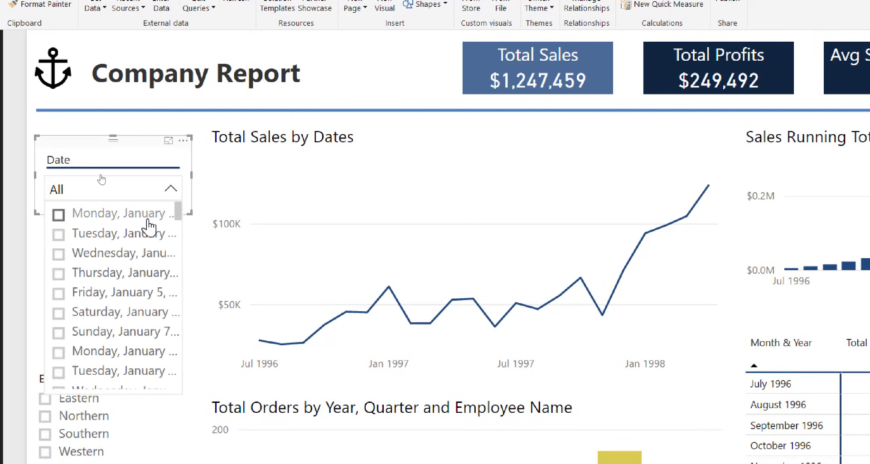
{"action": "left_click", "coordinate": [176, 190]}
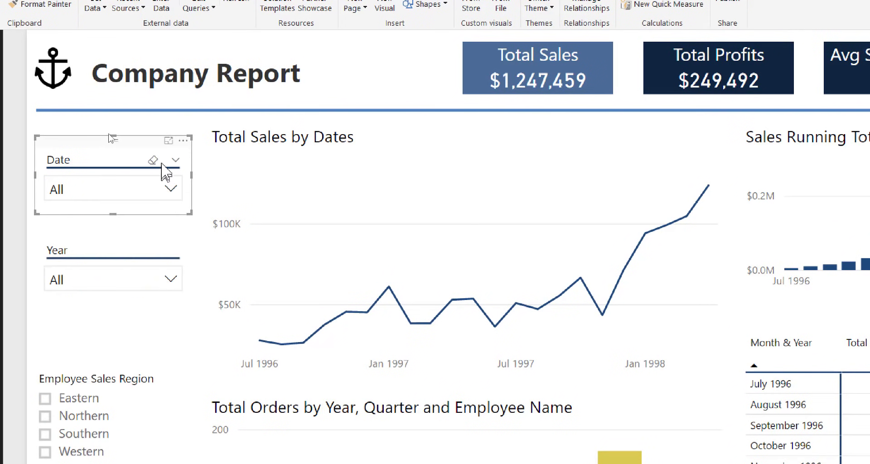
- Switch the Date slicer to Relative, shift the Year slicer slightly down, and enlarge the Date slicer to fit its controls
{"action": "left_click", "coordinate": [175, 160]}
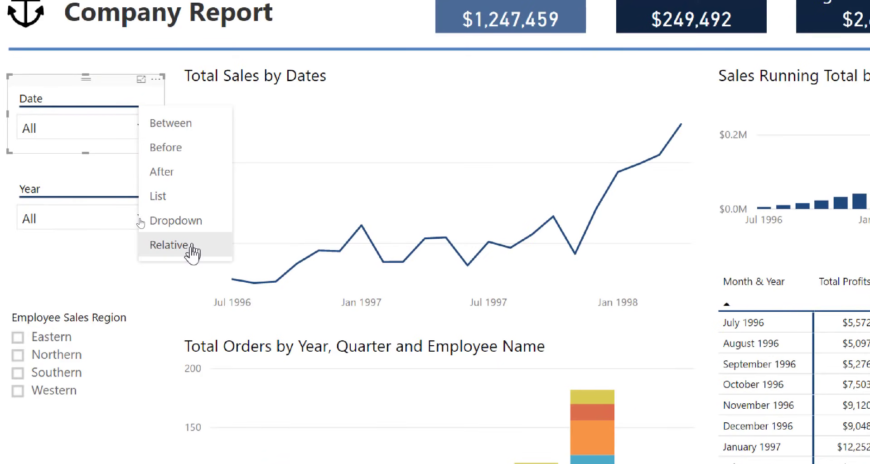
{"action": "left_click", "coordinate": [192, 252]}
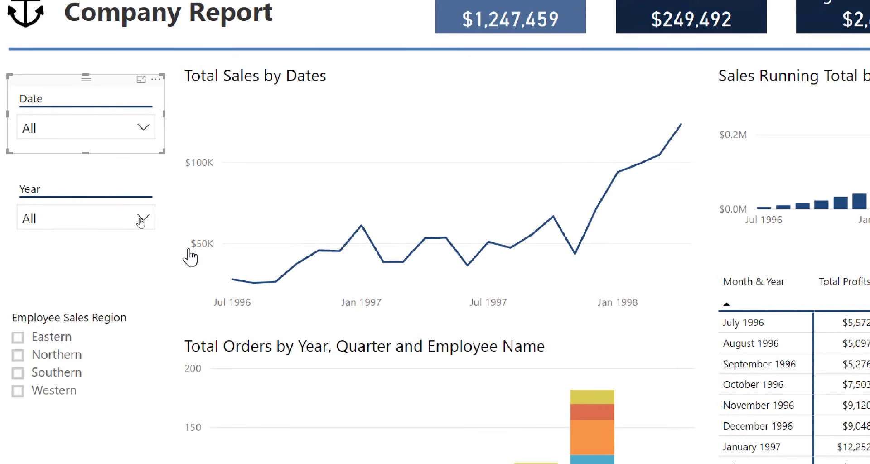
{"action": "left_click_drag", "start_coordinate": [132, 165], "coordinate": [116, 188]}
{"action": "left_click", "coordinate": [129, 156]}
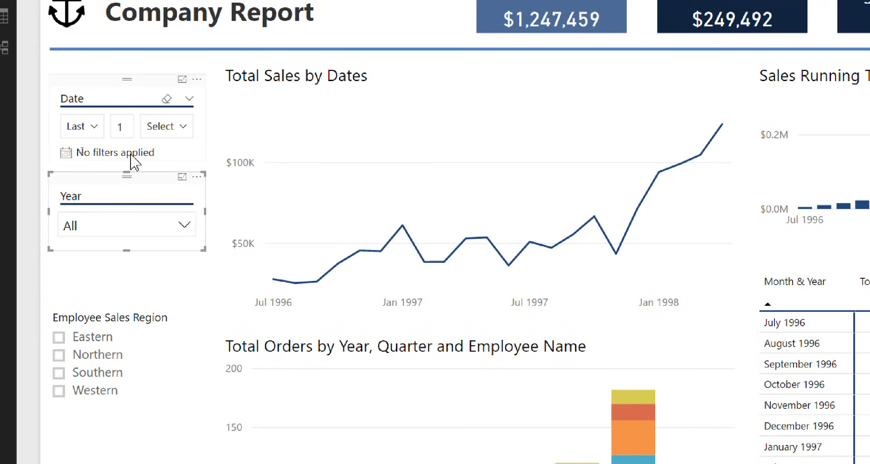
{"action": "left_click_drag", "start_coordinate": [124, 157], "coordinate": [125, 166]}
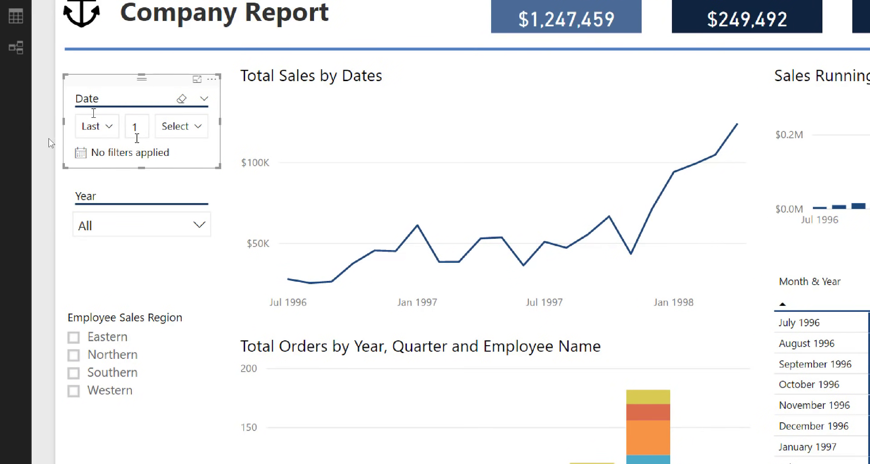
- Examine the relative Date slicer's time unit choices, its number value, and its Last direction choices
{"action": "left_click", "coordinate": [186, 128]}
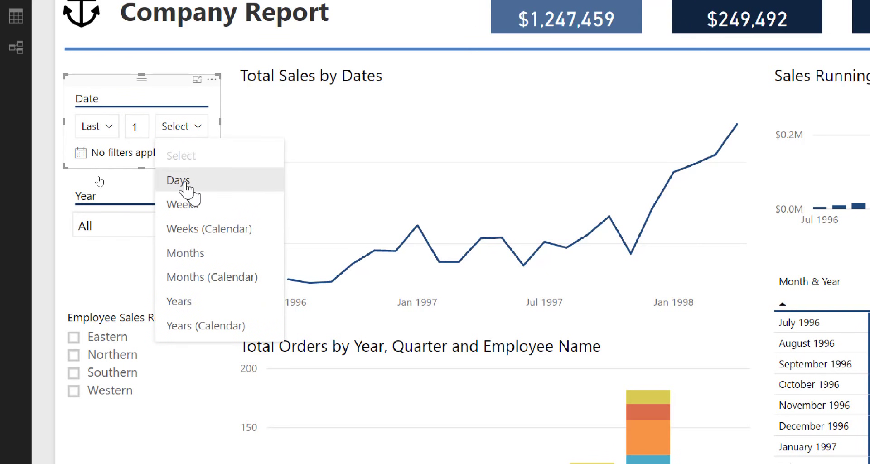
{"action": "left_click", "coordinate": [134, 123]}
{"action": "left_click", "coordinate": [196, 131]}
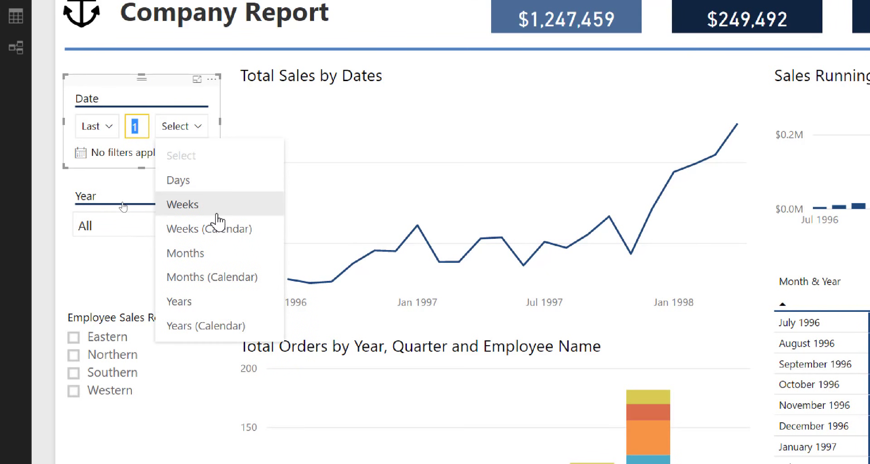
{"action": "left_click", "coordinate": [138, 101]}
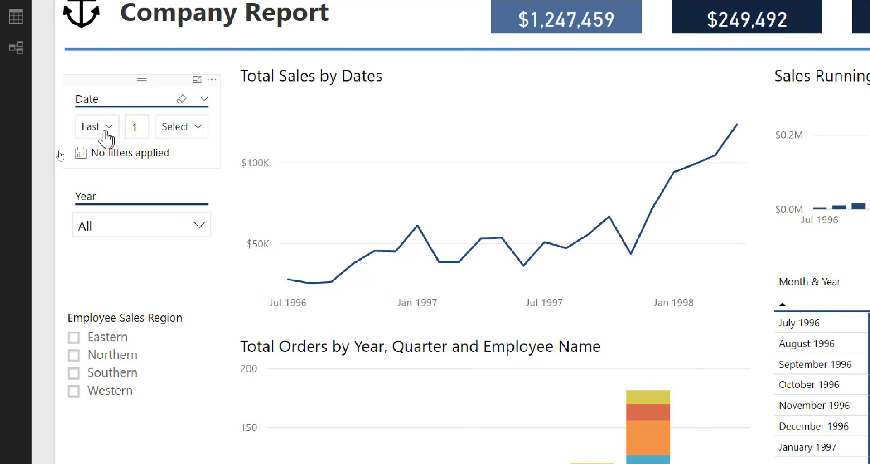
{"action": "left_click", "coordinate": [106, 132]}
{"action": "left_click", "coordinate": [95, 159]}
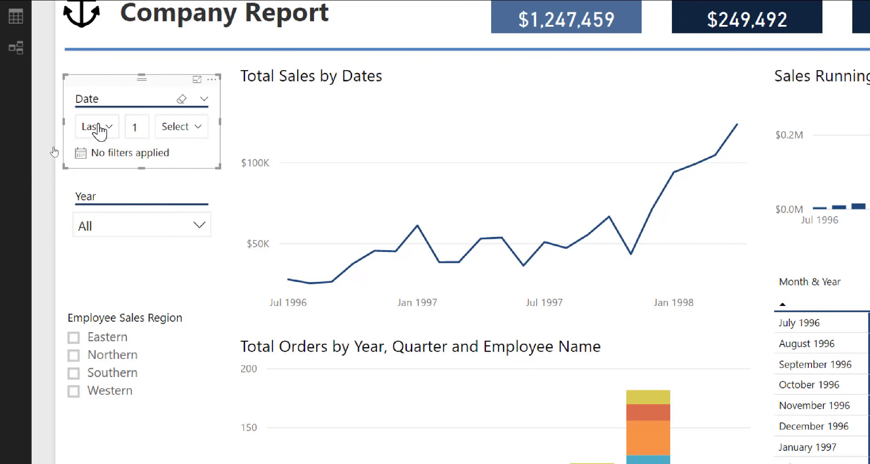
{"action": "left_click", "coordinate": [100, 131]}
- Rename the Date slicer's field as Relative Date
{"action": "left_click", "coordinate": [143, 78]}
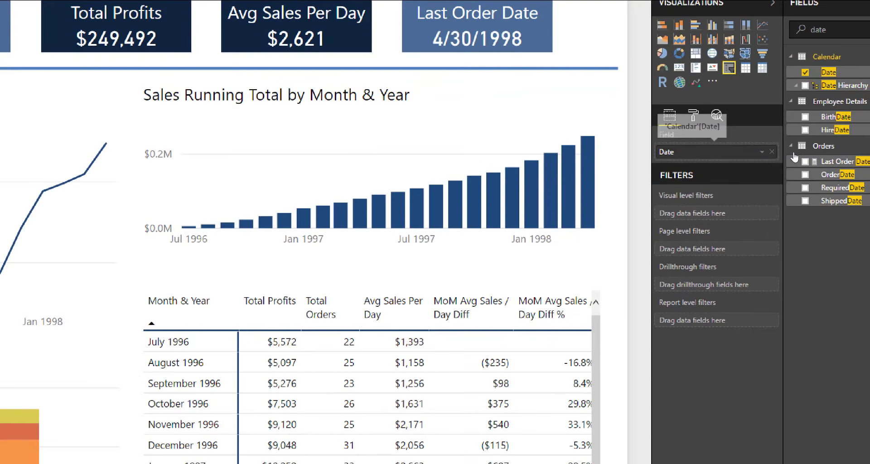
{"action": "left_click", "coordinate": [796, 155]}
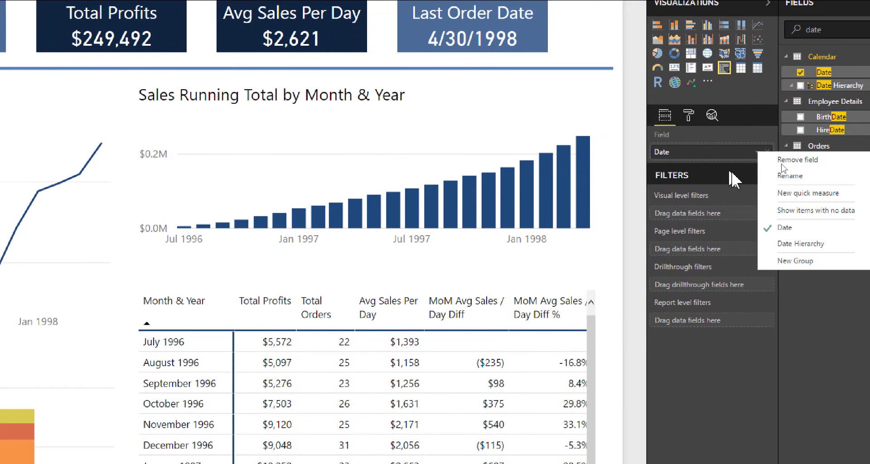
{"action": "left_click", "coordinate": [779, 177]}
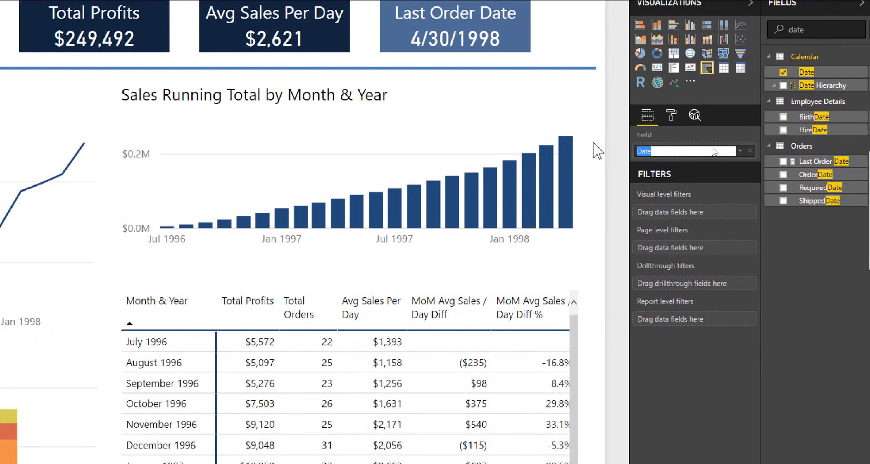
{"action": "type", "text": "Relative Date"}
{"action": "key", "text": "Return"}
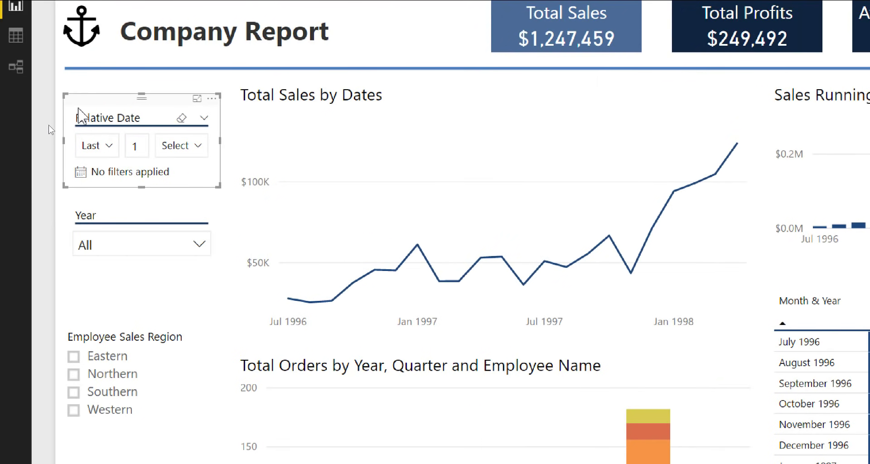
- Duplicate the blue header divider line and place the copy below the Year slicer
{"action": "left_click", "coordinate": [133, 217]}
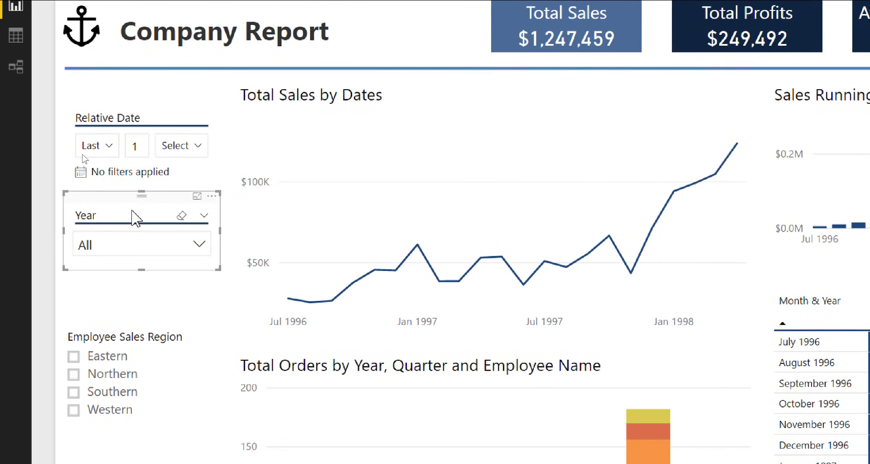
{"action": "left_click", "coordinate": [154, 70]}
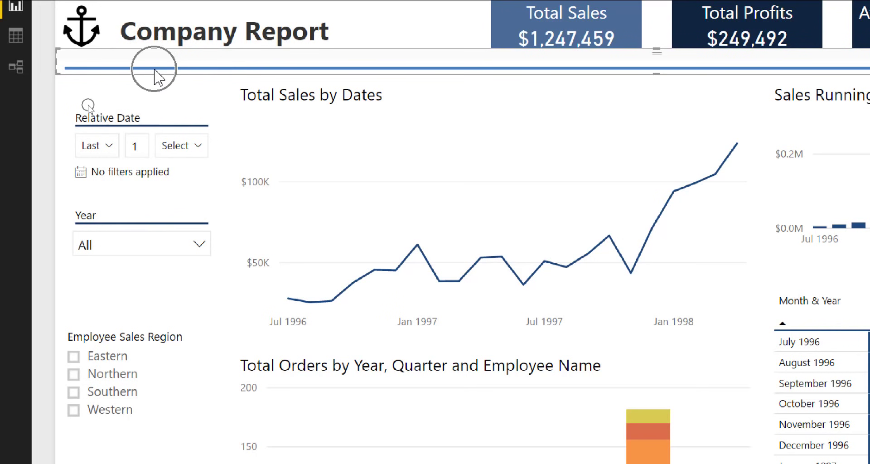
{"action": "left_click", "coordinate": [120, 185]}
{"action": "left_click", "coordinate": [139, 216]}
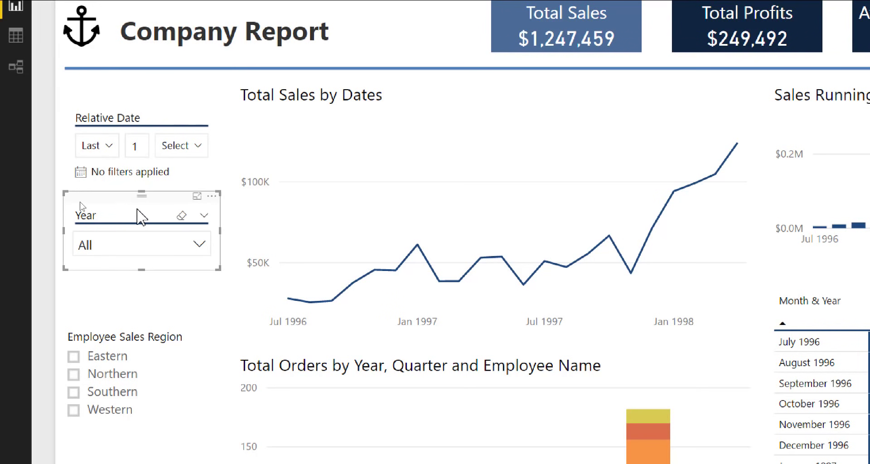
{"action": "left_click", "coordinate": [156, 72]}
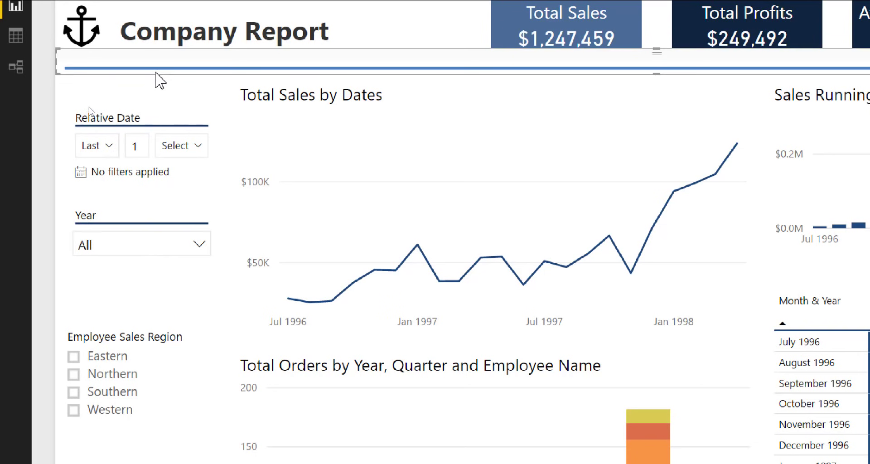
{"action": "left_click_drag", "start_coordinate": [156, 72], "coordinate": [157, 82]}
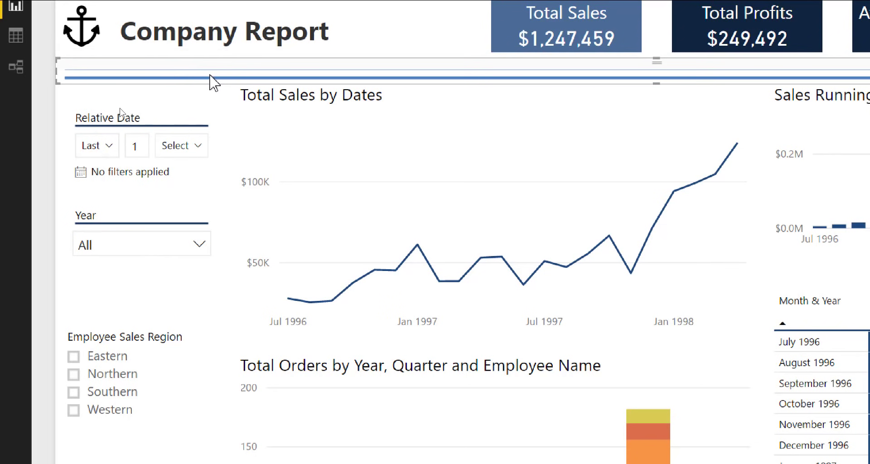
{"action": "left_click_drag", "start_coordinate": [208, 75], "coordinate": [363, 291]}
- Shorten the copied divider line below the Year slicer to about the width of the slicer column
{"action": "left_click", "coordinate": [102, 202]}
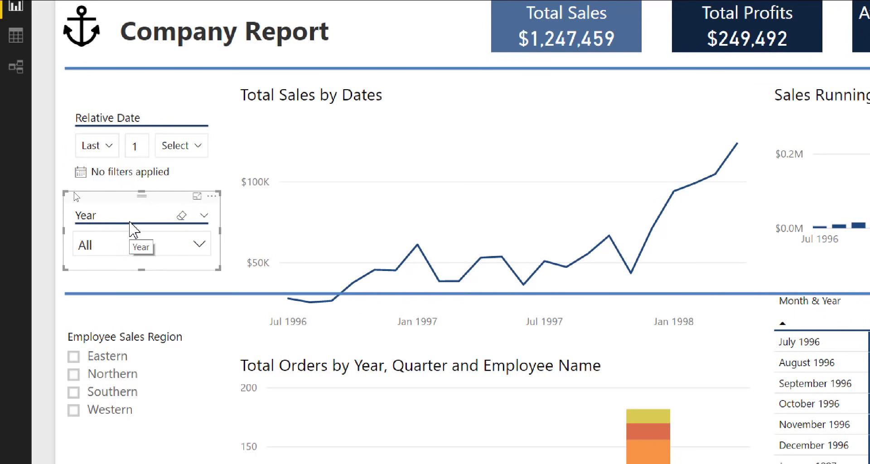
{"action": "left_click", "coordinate": [132, 277]}
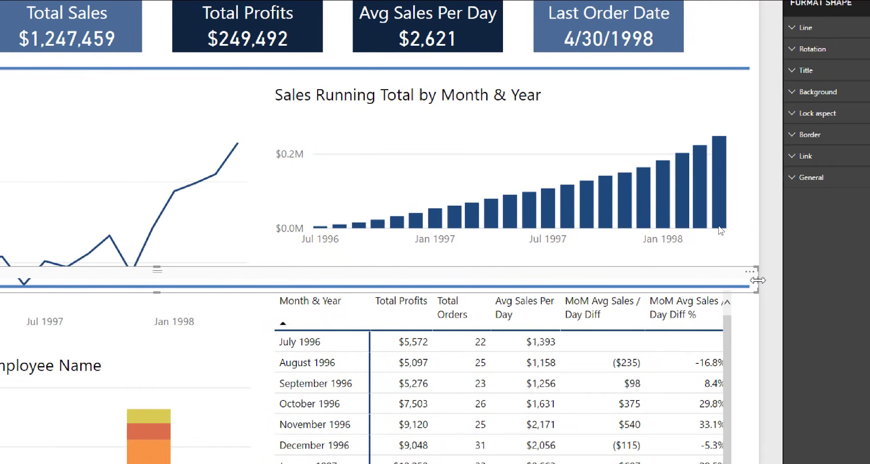
{"action": "left_click_drag", "start_coordinate": [761, 288], "coordinate": [0, 288]}
{"action": "mouse_move", "coordinate": [227, 288]}
{"action": "left_mouse_down"}
{"action": "mouse_move", "coordinate": [218, 259]}
{"action": "mouse_move", "coordinate": [220, 278]}
{"action": "mouse_move", "coordinate": [233, 286]}
{"action": "left_mouse_up"}
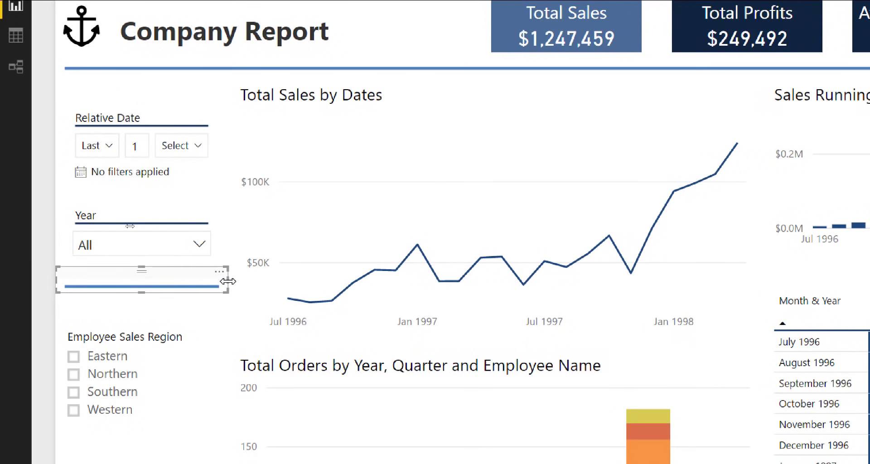
{"action": "left_click", "coordinate": [233, 285]}
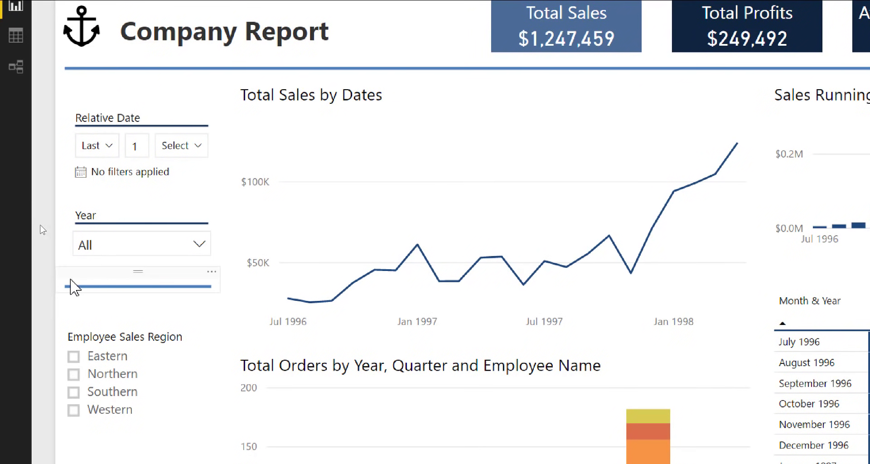
- Align the Relative Date and Year slicers with the short divider's left edge and trim the divider to the slicers' width
{"action": "left_click", "coordinate": [107, 224]}
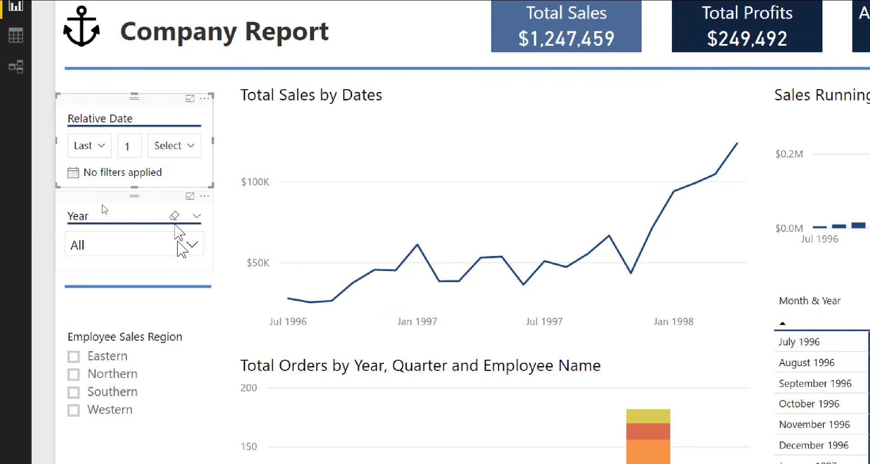
{"action": "left_click", "coordinate": [181, 288]}
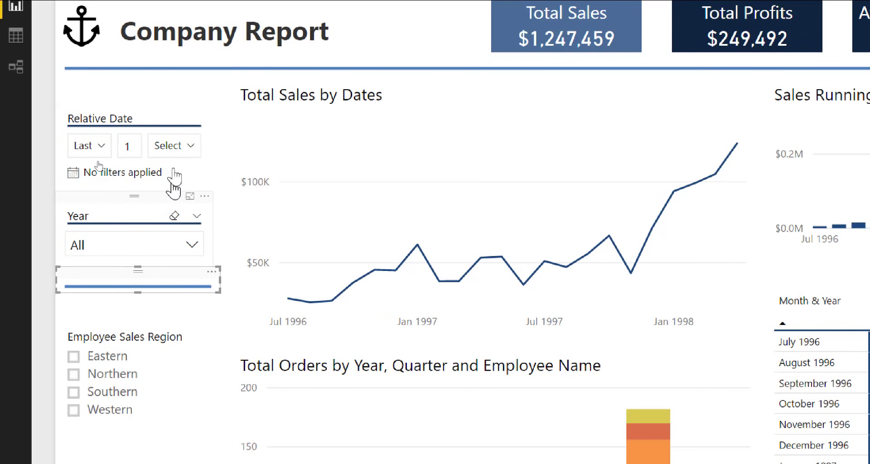
{"action": "left_click", "coordinate": [186, 207]}
{"action": "left_click", "coordinate": [170, 285]}
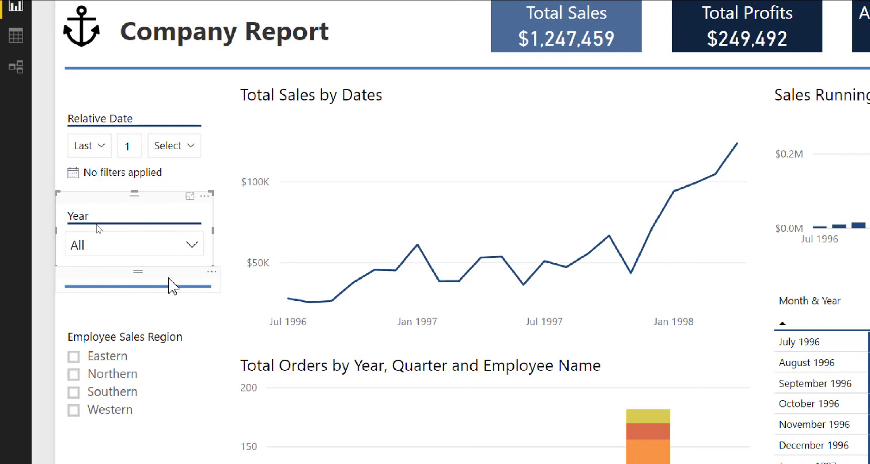
{"action": "left_click_drag", "start_coordinate": [220, 282], "coordinate": [212, 282]}
- Copy the Year slicer's formatting to the Employee Sales Region slicer, reduce its height to 72, and move it up below the short divider
{"action": "left_click", "coordinate": [134, 204]}
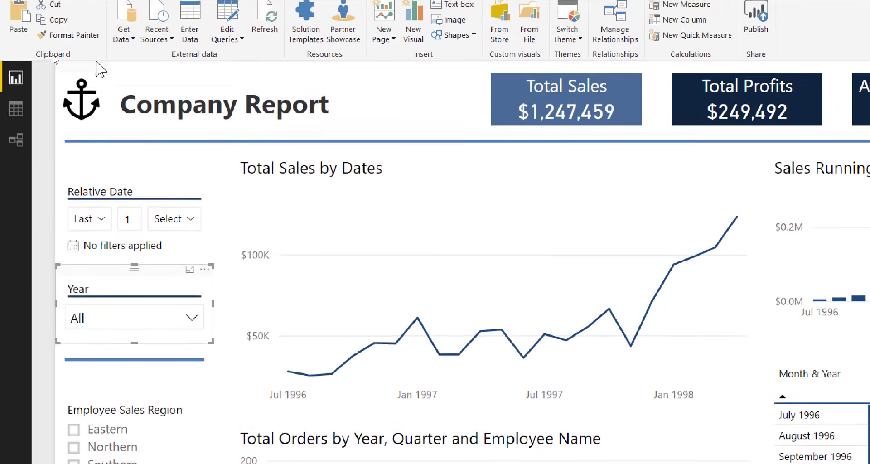
{"action": "left_click", "coordinate": [68, 34]}
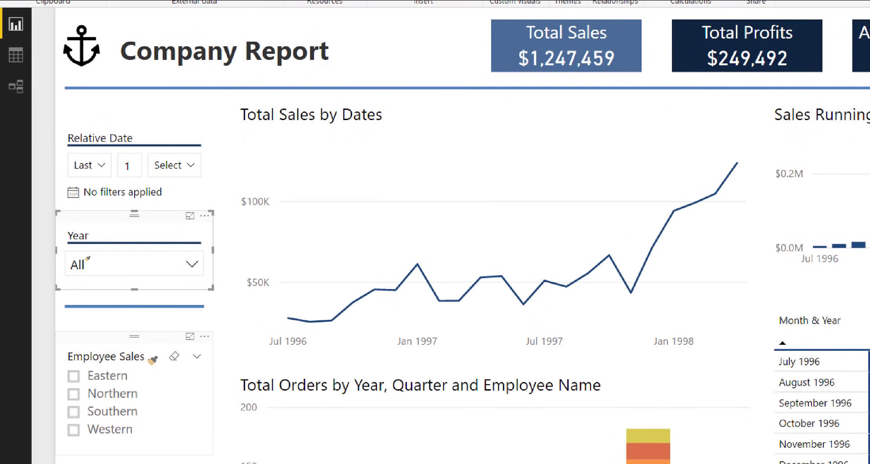
{"action": "left_click", "coordinate": [153, 360]}
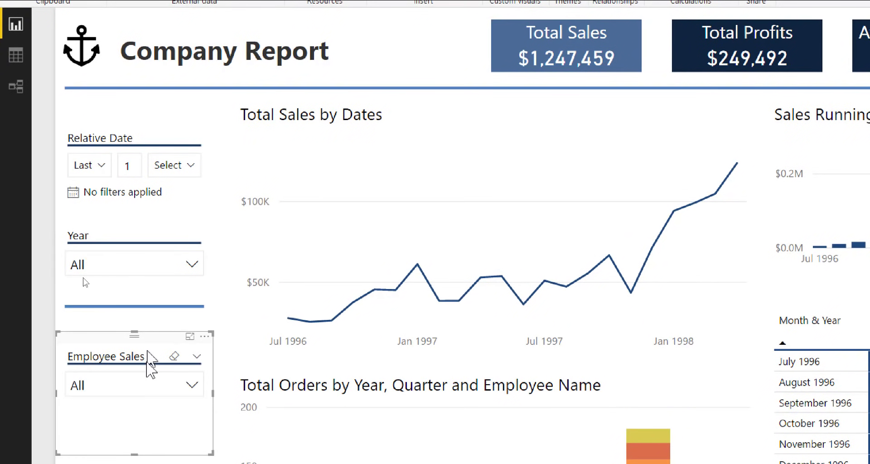
{"action": "left_click_drag", "start_coordinate": [128, 453], "coordinate": [145, 382]}
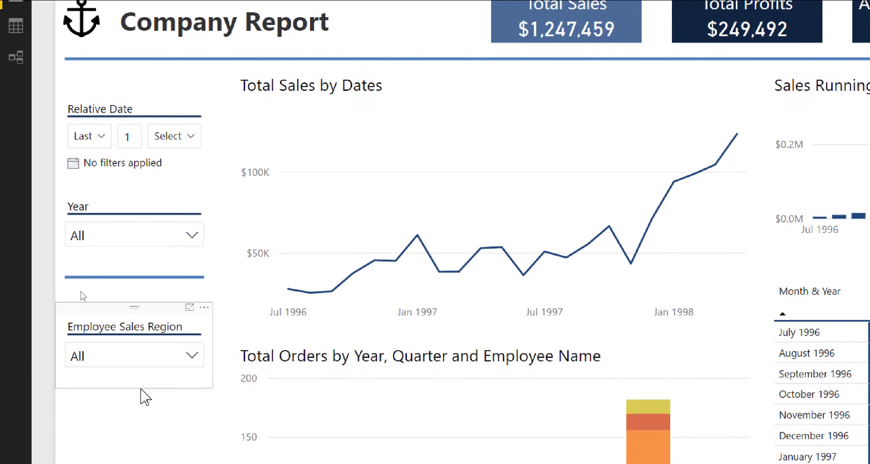
{"action": "left_click_drag", "start_coordinate": [118, 316], "coordinate": [112, 268]}
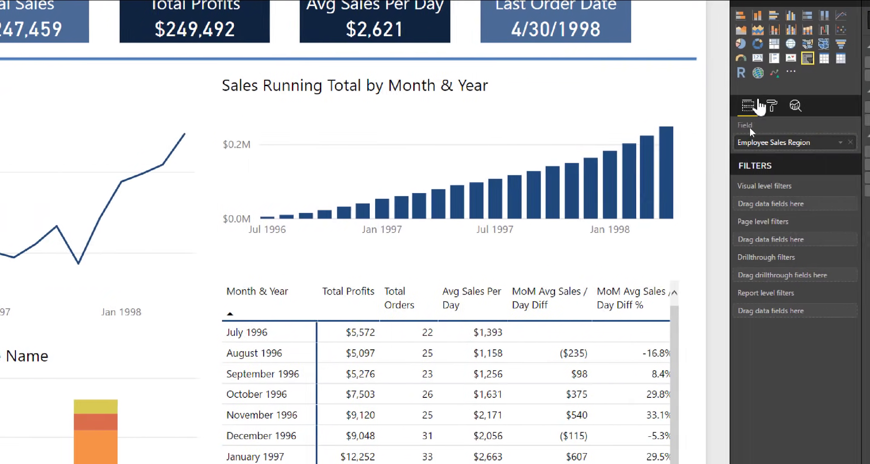
- Set the Employee Sales Region slicer's outline color to the darkest teal theme shade
{"action": "left_click", "coordinate": [771, 106]}
{"action": "left_click", "coordinate": [755, 128]}
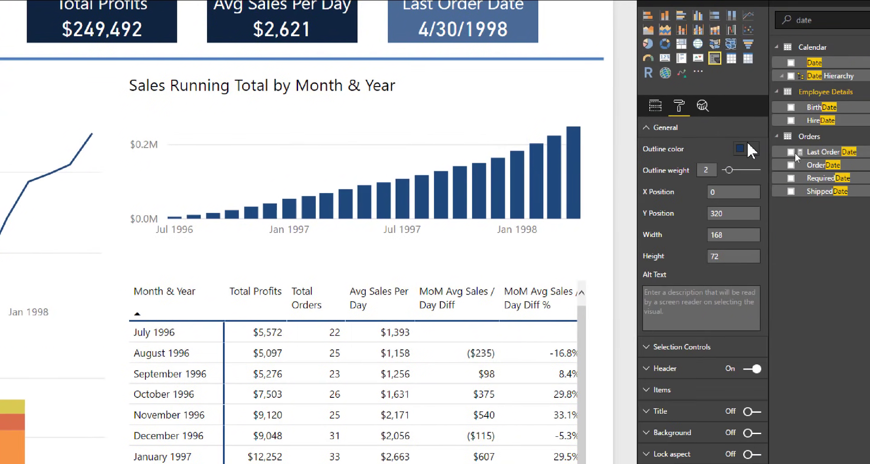
{"action": "left_click", "coordinate": [748, 146]}
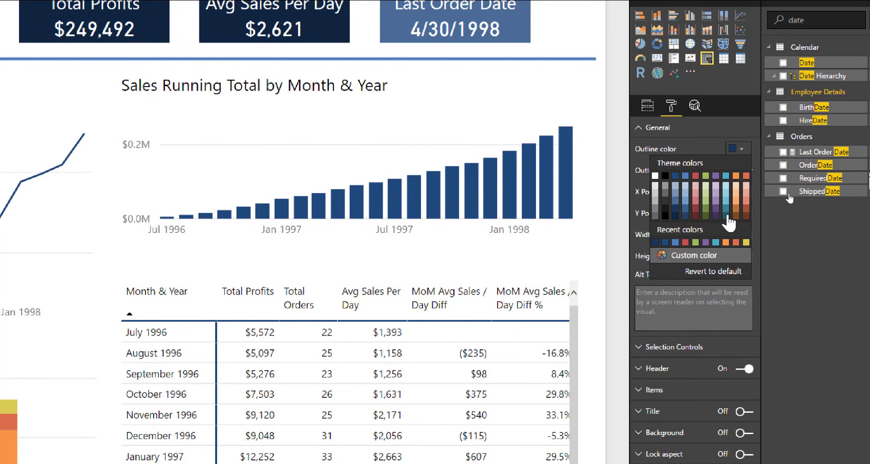
{"action": "left_click", "coordinate": [729, 220]}
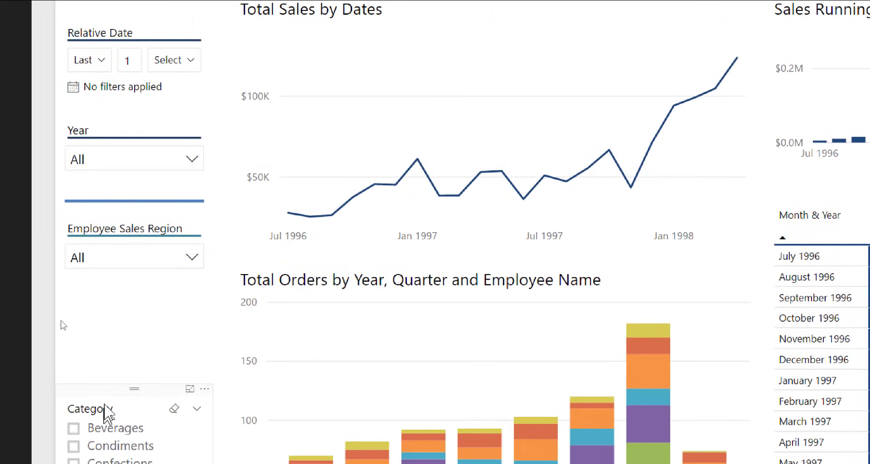
- Duplicate the short blue divider and place the copy directly below the Employee Sales Region slicer
{"action": "left_click", "coordinate": [123, 196]}
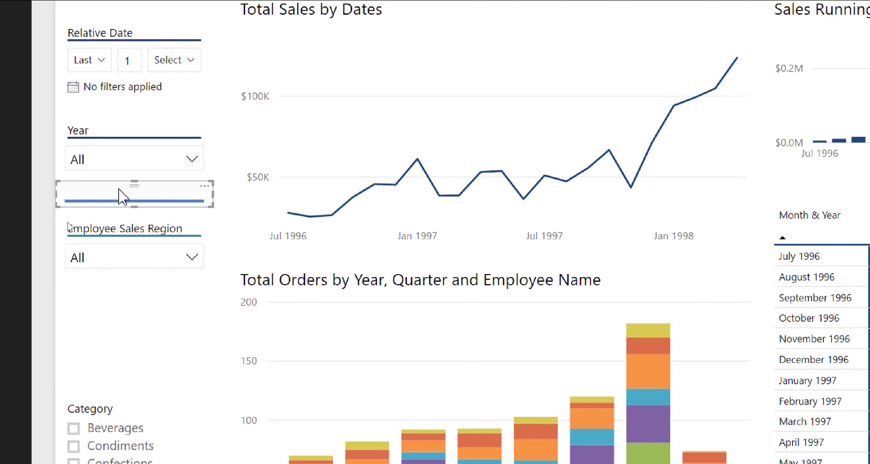
{"action": "key", "text": "ctrl+c"}
{"action": "key", "text": "ctrl+v"}
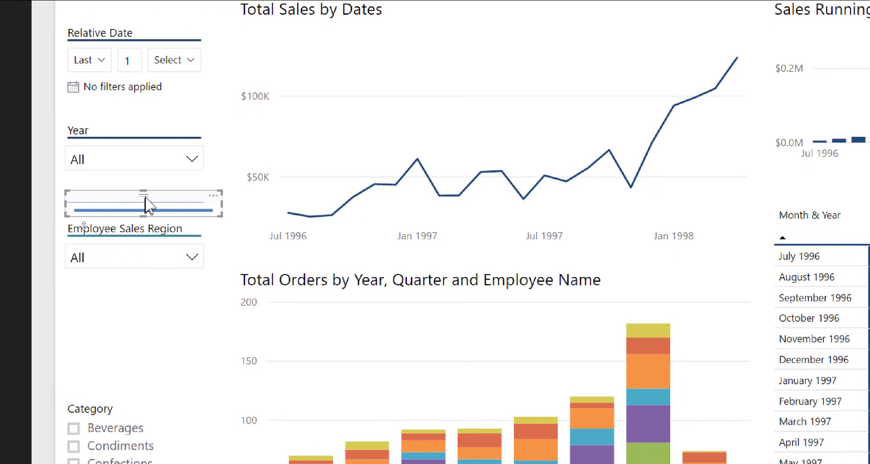
{"action": "left_click_drag", "start_coordinate": [126, 199], "coordinate": [86, 291]}
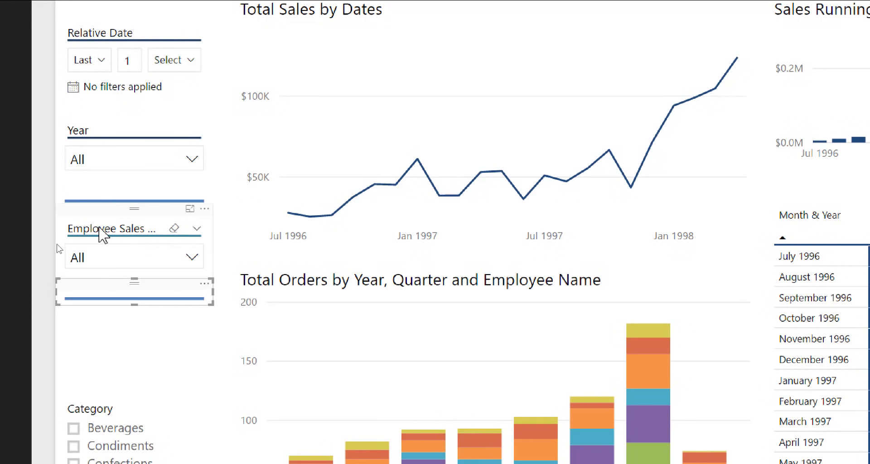
- Cross-filter the report by three individual employees in turn from the Total Orders chart's legend, and by its purple 1997 Q2 bar segment
{"action": "left_click", "coordinate": [126, 366]}
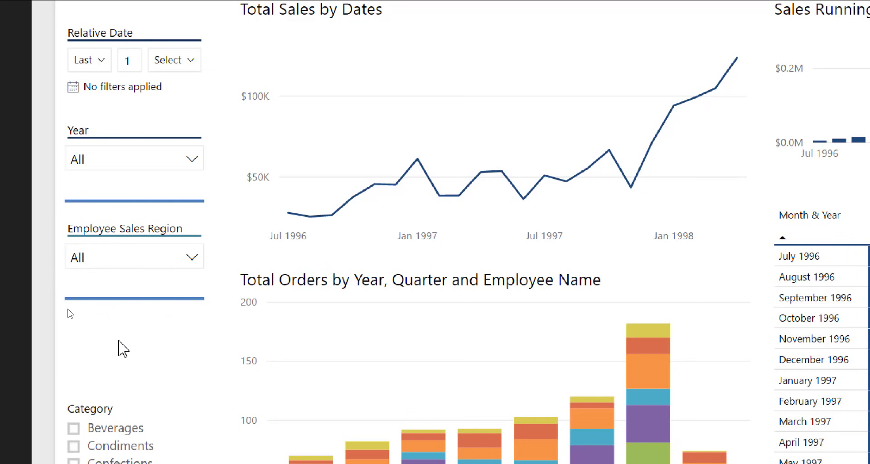
{"action": "scroll", "coordinate": [177, 388], "scroll_direction": "down", "scroll_amount": 3}
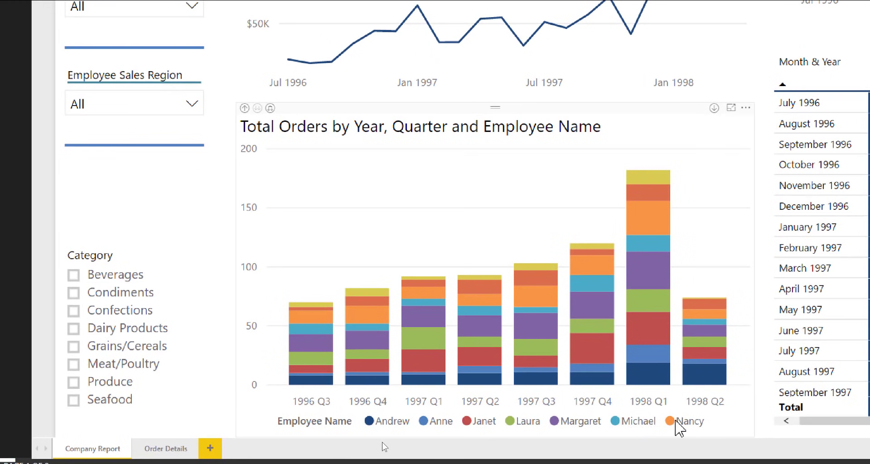
{"action": "left_click", "coordinate": [639, 425]}
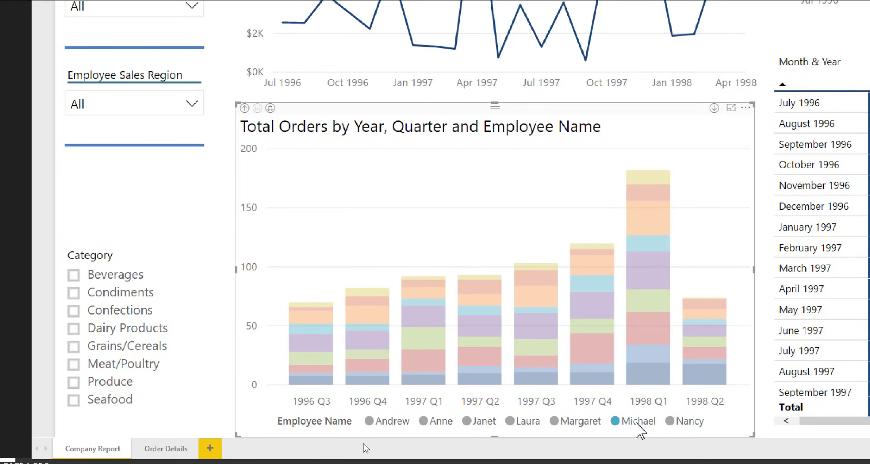
{"action": "left_click", "coordinate": [615, 423]}
{"action": "left_click", "coordinate": [567, 423]}
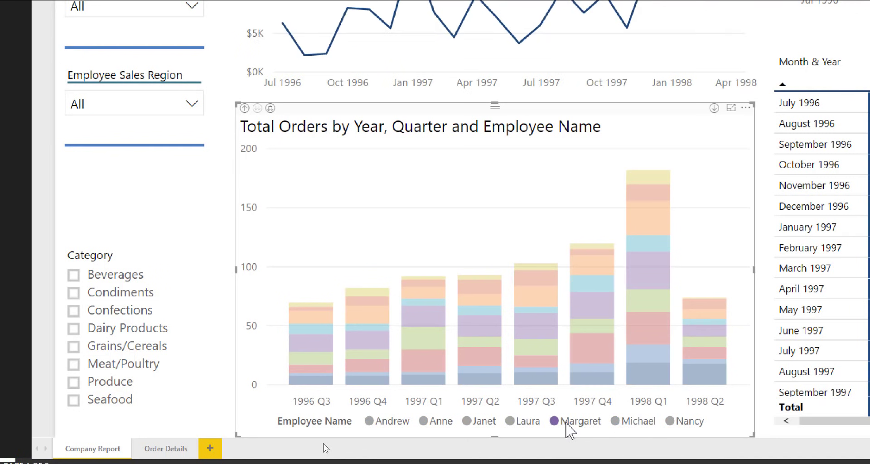
{"action": "left_click", "coordinate": [567, 423]}
{"action": "left_click", "coordinate": [518, 424]}
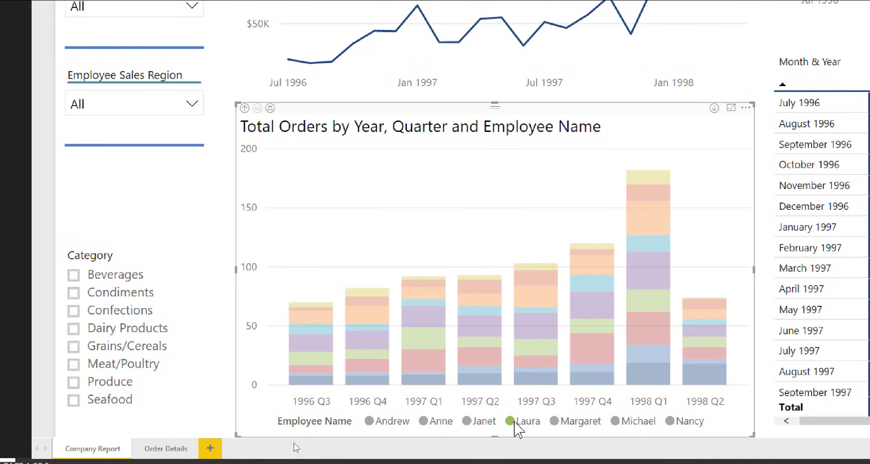
{"action": "left_click", "coordinate": [517, 423]}
{"action": "left_click", "coordinate": [483, 326]}
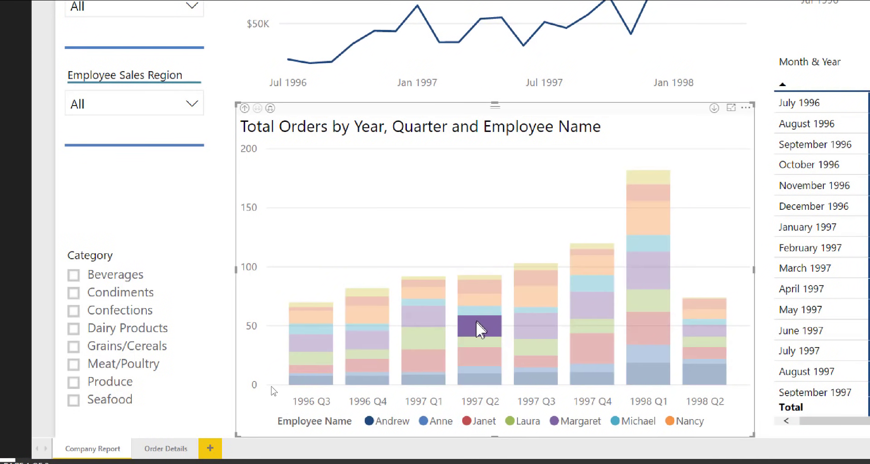
- Cross-highlight the report by a 1997 Q2 chart segment and by individual employees in the stacked chart's legend, finishing with no highlight
{"action": "left_click", "coordinate": [480, 329]}
{"action": "left_click", "coordinate": [482, 422]}
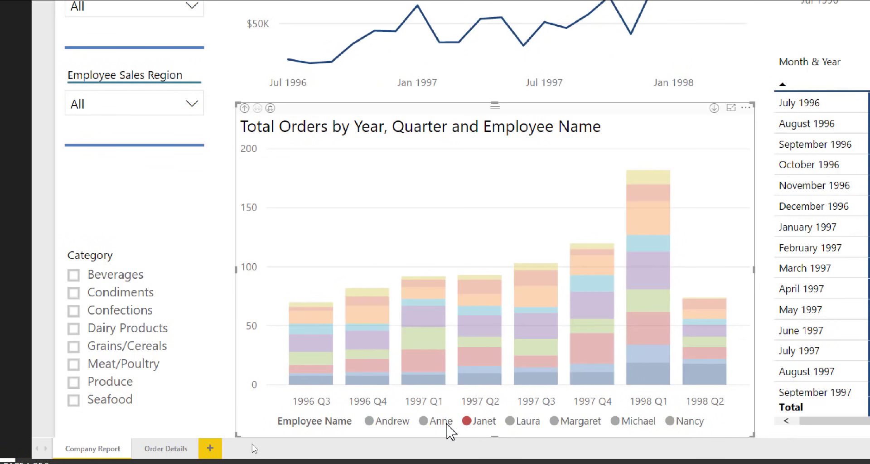
{"action": "left_click", "coordinate": [444, 422]}
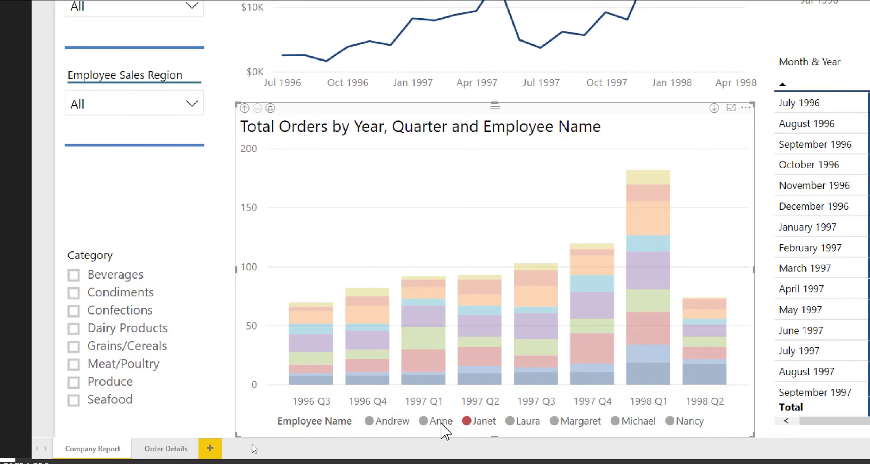
{"action": "left_click", "coordinate": [397, 410]}
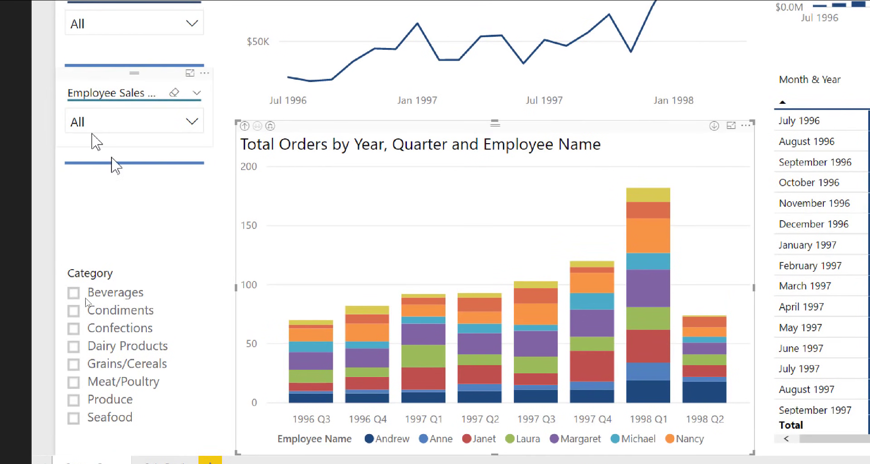
- Test the Employee Sales Region slicer with Northern and one employee highlighted in the stacked chart, and clear both selections
{"action": "left_click", "coordinate": [128, 122]}
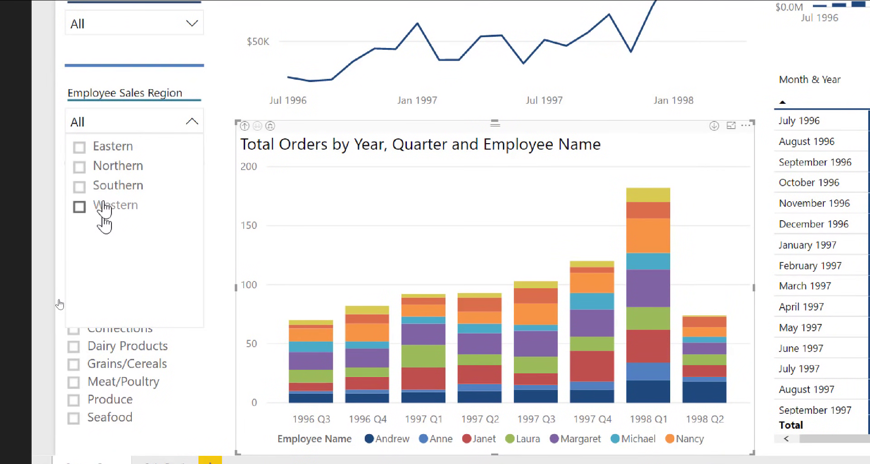
{"action": "left_click", "coordinate": [108, 167]}
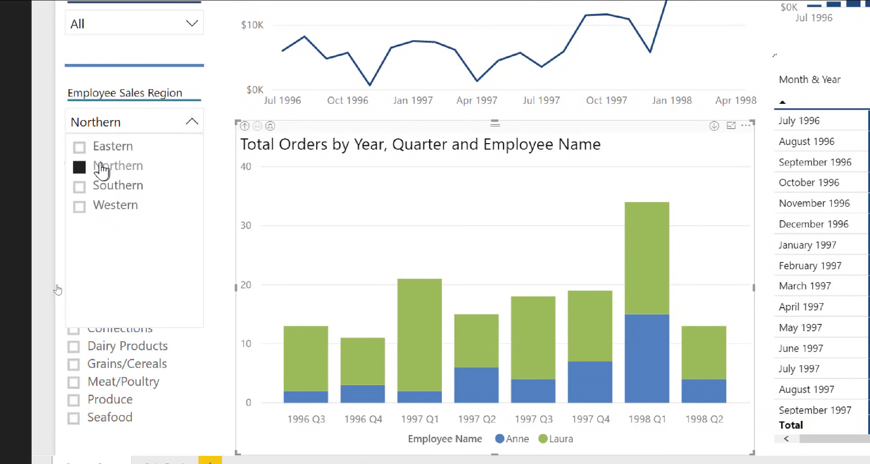
{"action": "left_click", "coordinate": [538, 435]}
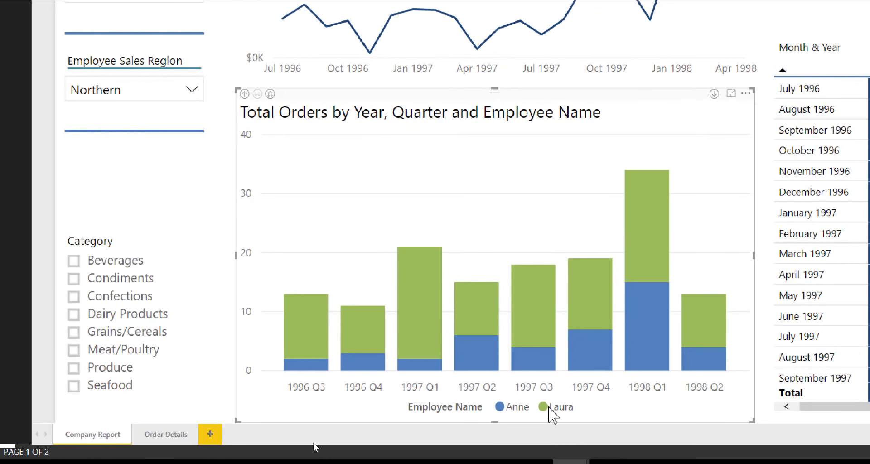
{"action": "left_click", "coordinate": [549, 406]}
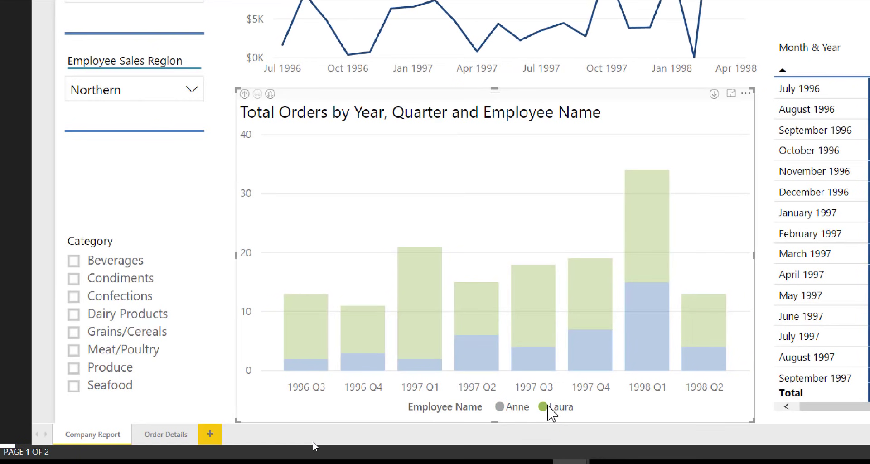
{"action": "left_click", "coordinate": [550, 408]}
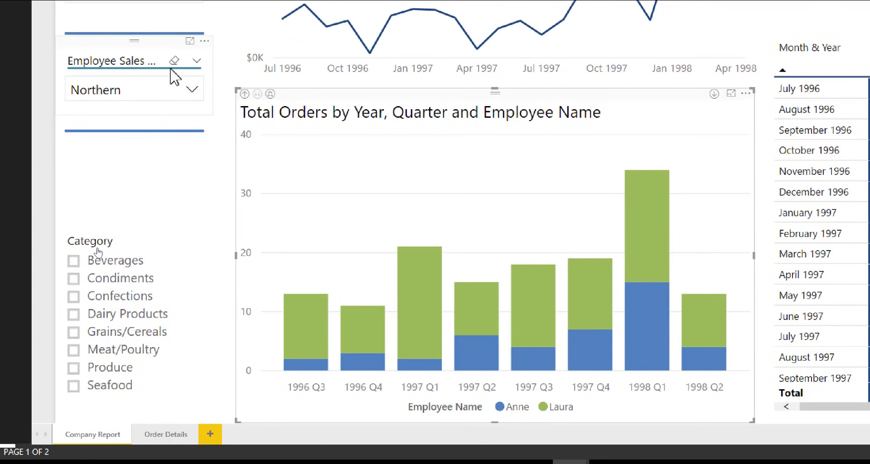
{"action": "left_click", "coordinate": [173, 63]}
- Change the Category slicer to a dropdown and fit it compactly just below the divider line under Employee Sales Region
{"action": "scroll", "coordinate": [90, 136], "scroll_direction": "up", "scroll_amount": 3}
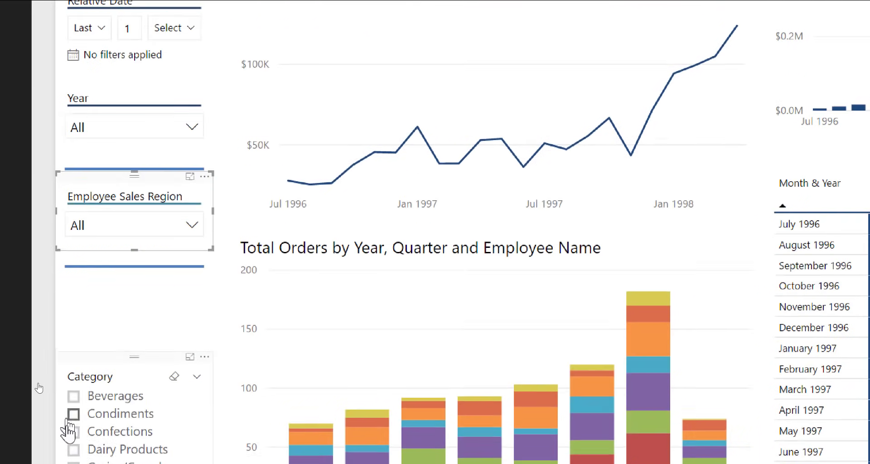
{"action": "scroll", "coordinate": [68, 431], "scroll_direction": "down", "scroll_amount": 1}
{"action": "left_click", "coordinate": [113, 356]}
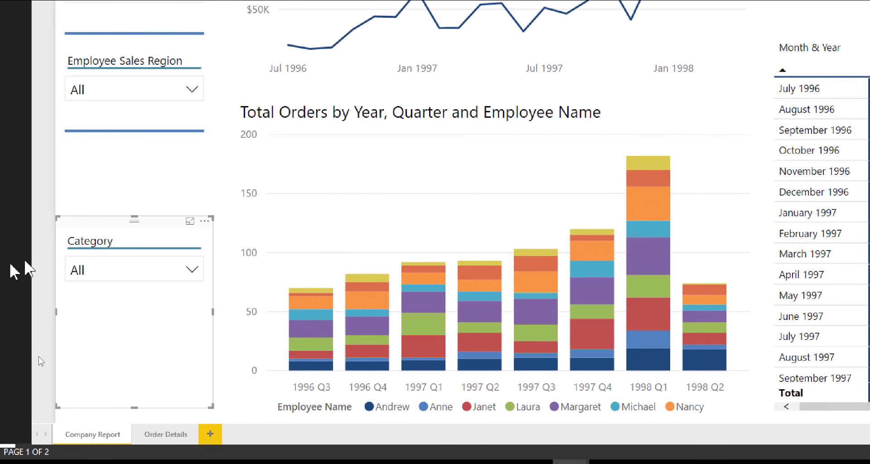
{"action": "left_click_drag", "start_coordinate": [108, 229], "coordinate": [107, 152]}
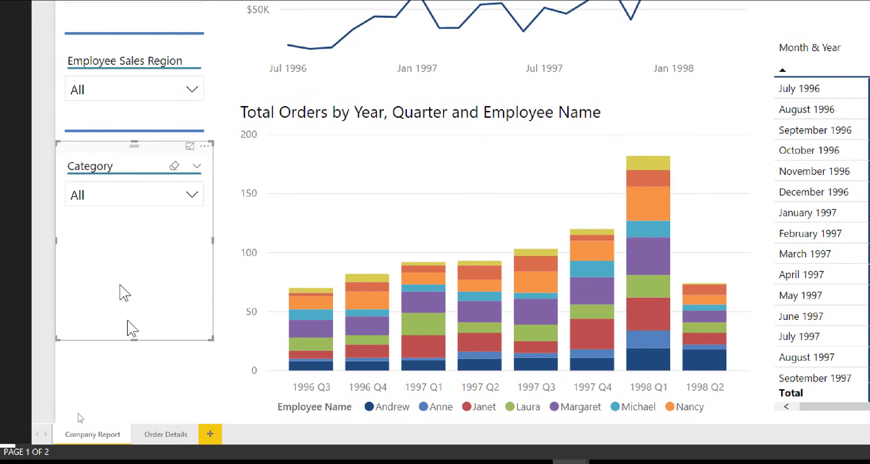
{"action": "left_click_drag", "start_coordinate": [133, 335], "coordinate": [130, 227]}
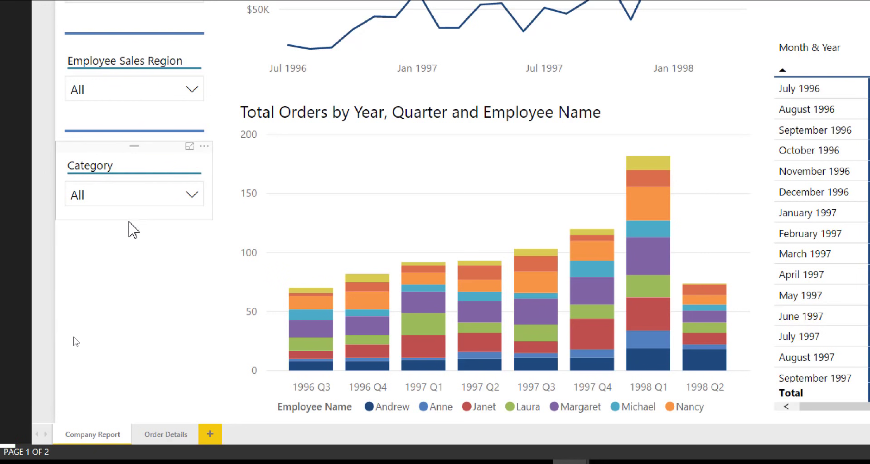
{"action": "left_click", "coordinate": [121, 150]}
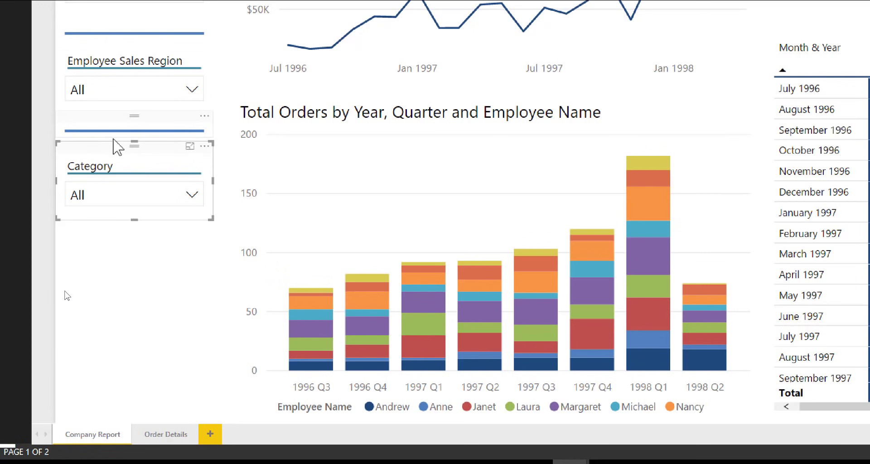
{"action": "left_click_drag", "start_coordinate": [114, 142], "coordinate": [114, 134]}
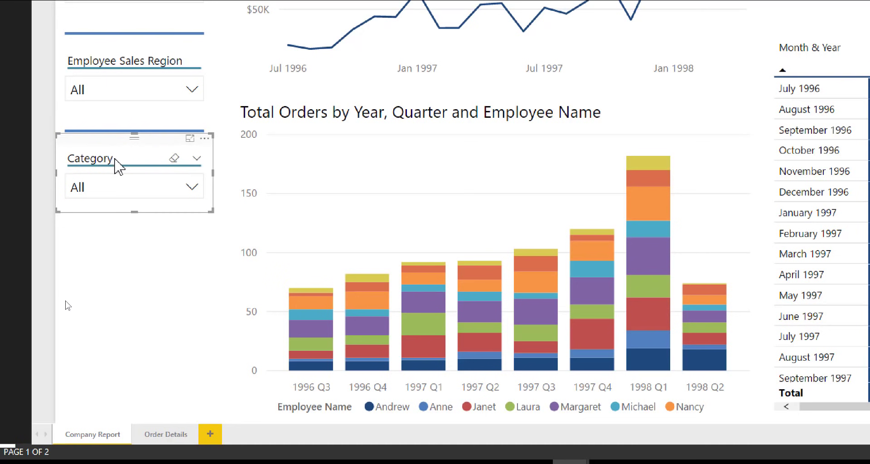
- Duplicate the divider line above the Category slicer and place the copy below that slicer
{"action": "left_click", "coordinate": [129, 127]}
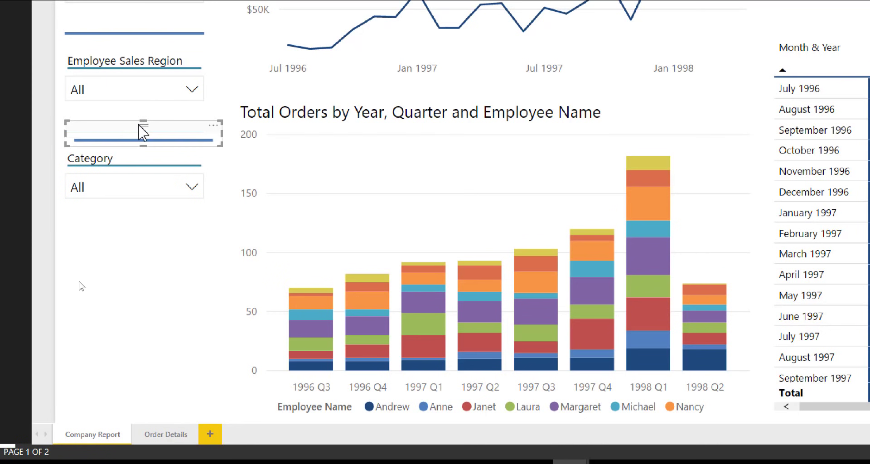
{"action": "left_click", "coordinate": [175, 204]}
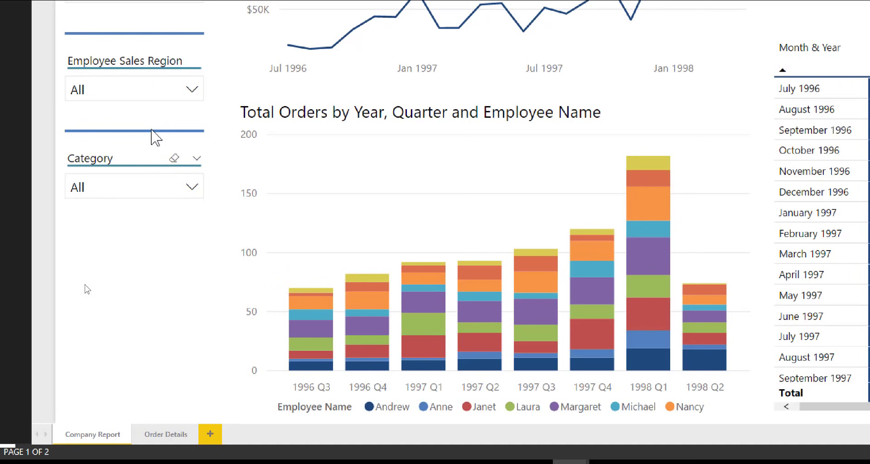
{"action": "left_click_drag", "start_coordinate": [151, 131], "coordinate": [96, 217]}
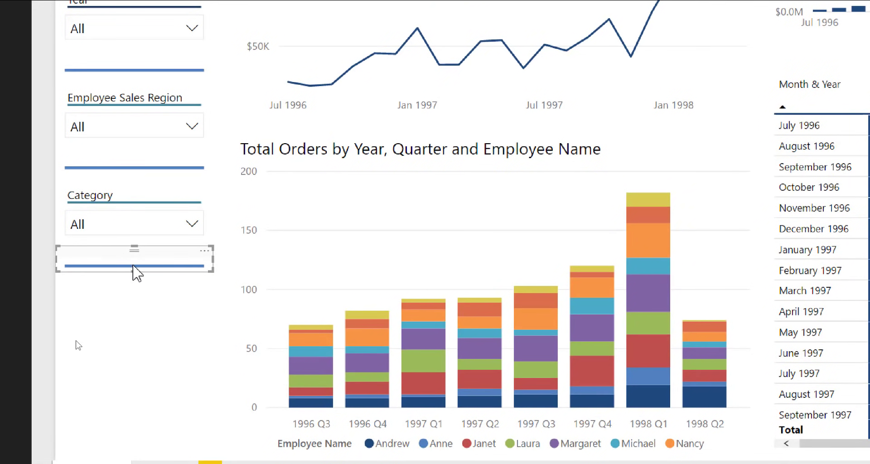
- Make the divider boxes above and below Category slightly taller, and shift the Category slicer and lower divider down to even the spacing
{"action": "left_click_drag", "start_coordinate": [133, 269], "coordinate": [191, 281]}
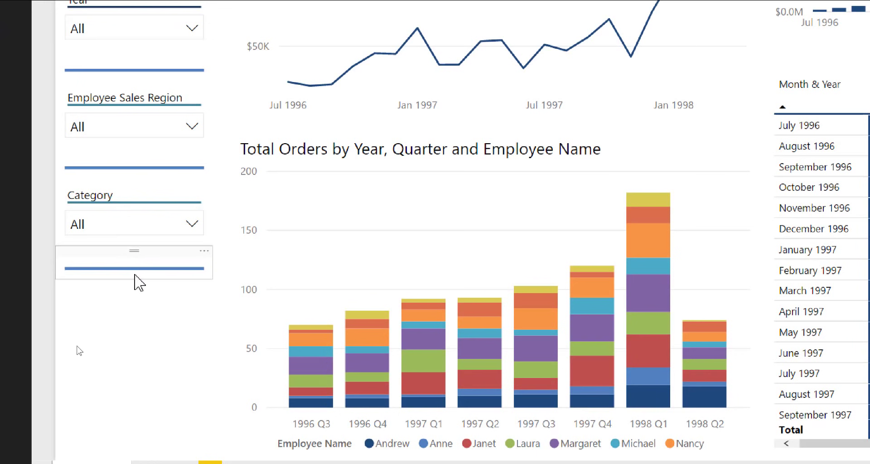
{"action": "left_click", "coordinate": [130, 174]}
{"action": "left_click", "coordinate": [122, 181]}
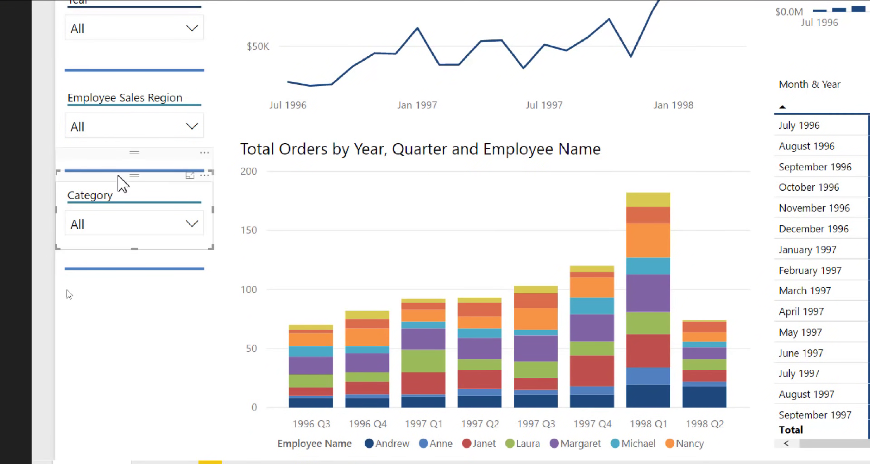
{"action": "left_click_drag", "start_coordinate": [122, 181], "coordinate": [113, 189]}
{"action": "left_click_drag", "start_coordinate": [101, 259], "coordinate": [101, 266]}
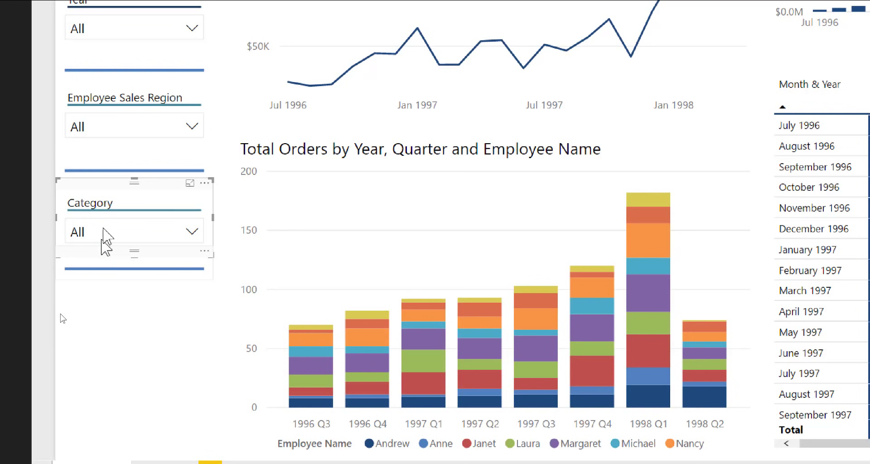
- Duplicate the Category slicer and place the copy below the lowest divider line
{"action": "left_click", "coordinate": [138, 201]}
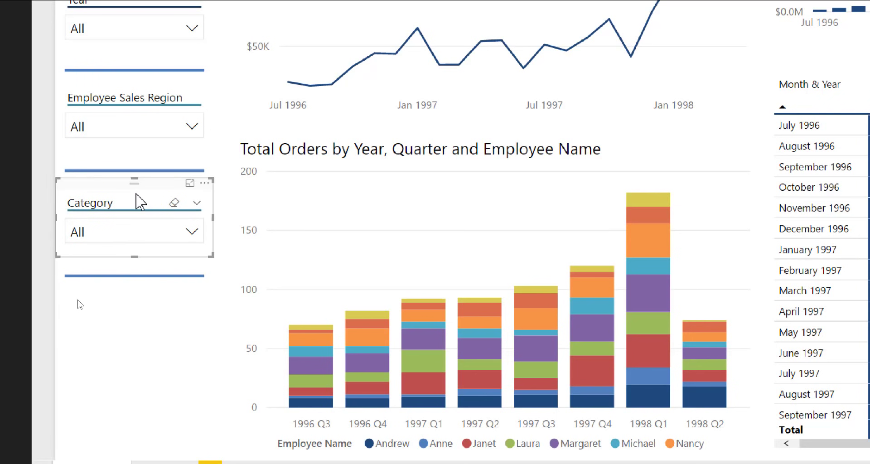
{"action": "key", "text": "ctrl+c"}
{"action": "key", "text": "ctrl+v"}
{"action": "left_click_drag", "start_coordinate": [141, 201], "coordinate": [118, 302]}
{"action": "left_click", "coordinate": [116, 271]}
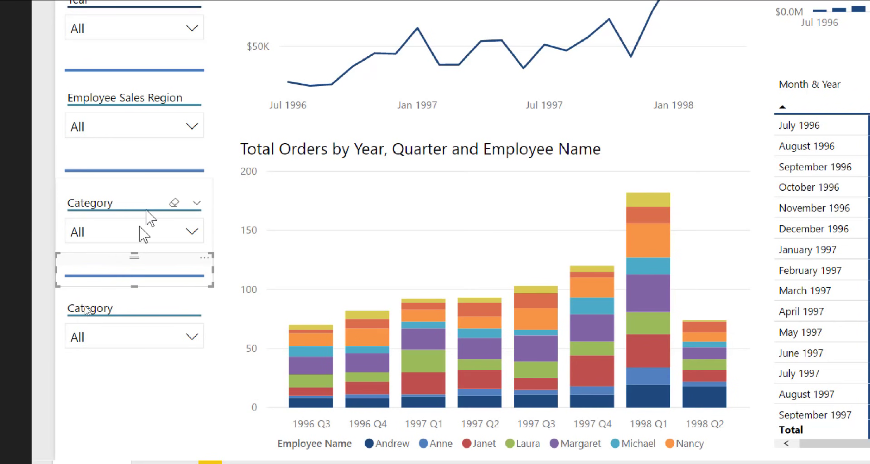
- Duplicate the lower Category slicer and stack the new copy directly beneath it, aligned with the other slicers
{"action": "left_click", "coordinate": [135, 314]}
{"action": "key", "text": "ctrl+c"}
{"action": "key", "text": "ctrl+v"}
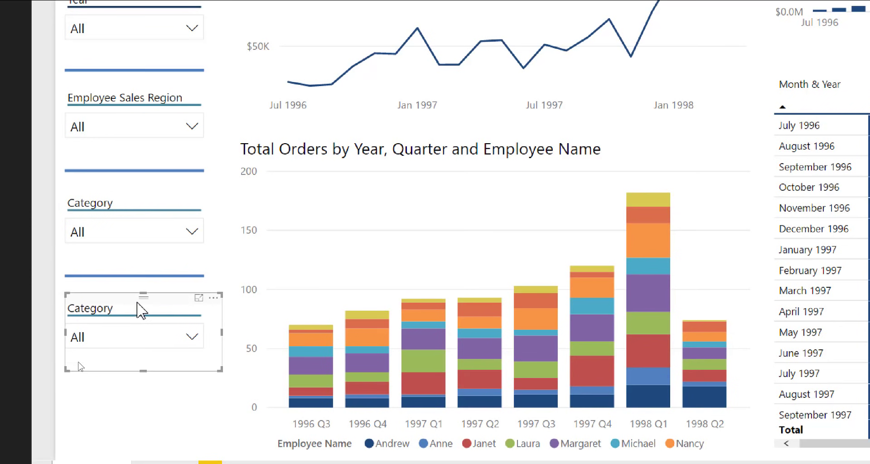
{"action": "left_click_drag", "start_coordinate": [136, 315], "coordinate": [92, 379]}
{"action": "left_click_drag", "start_coordinate": [57, 390], "coordinate": [66, 381]}
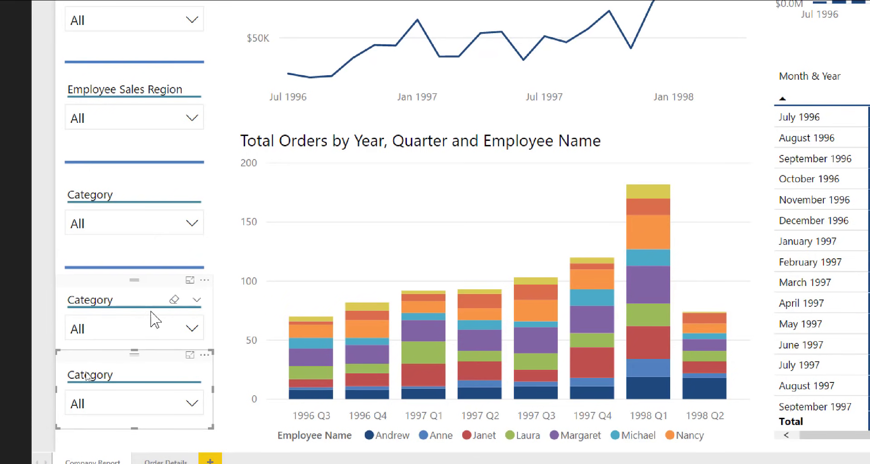
- Examine the uppermost Category slicer's General formatting options and its dropdown list of categories
{"action": "left_click", "coordinate": [145, 295]}
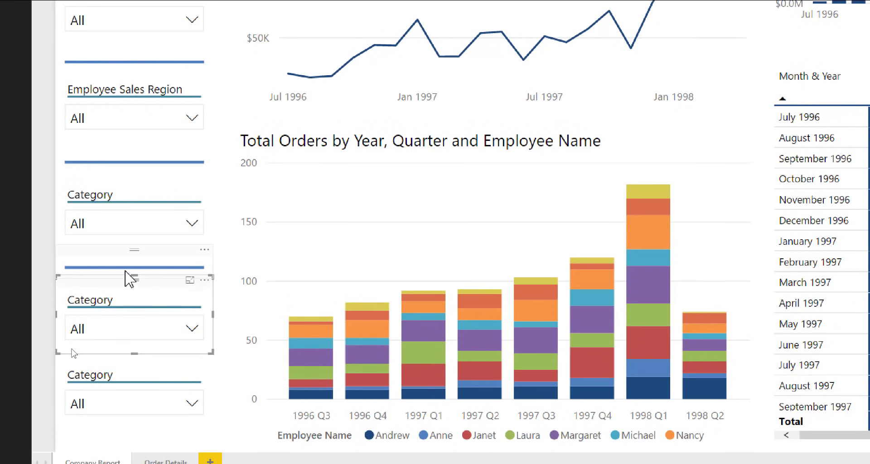
{"action": "left_click", "coordinate": [134, 194]}
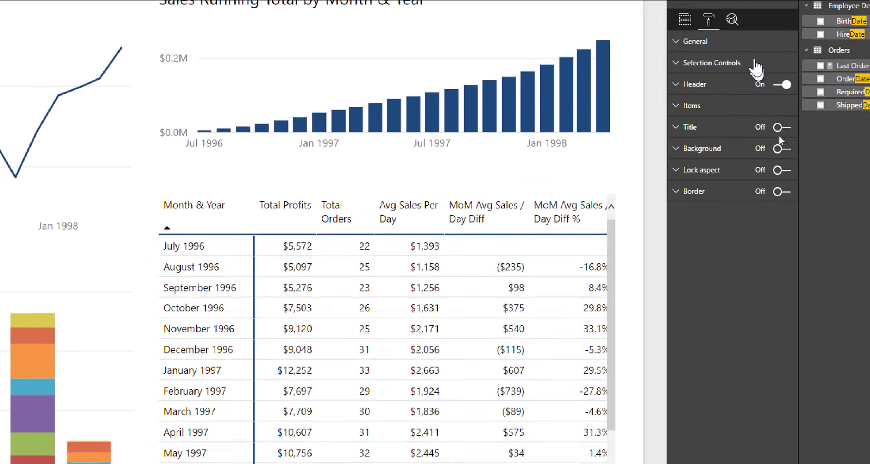
{"action": "left_click", "coordinate": [715, 44]}
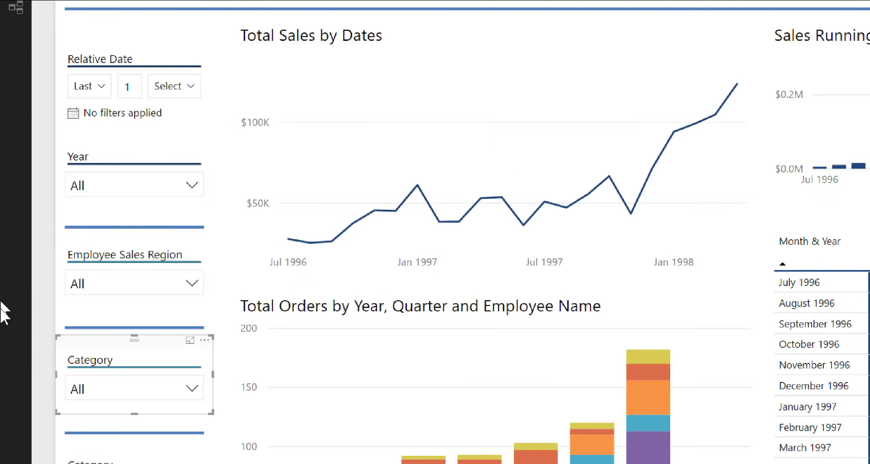
{"action": "left_click", "coordinate": [175, 396]}
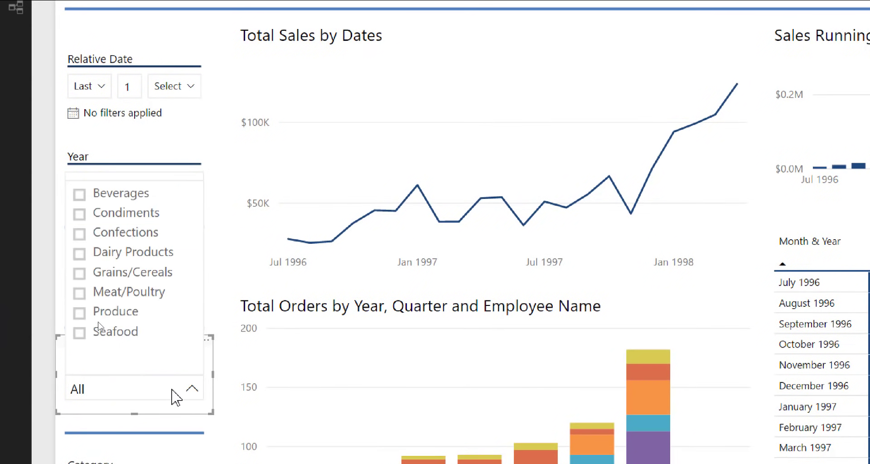
{"action": "left_click", "coordinate": [175, 397]}
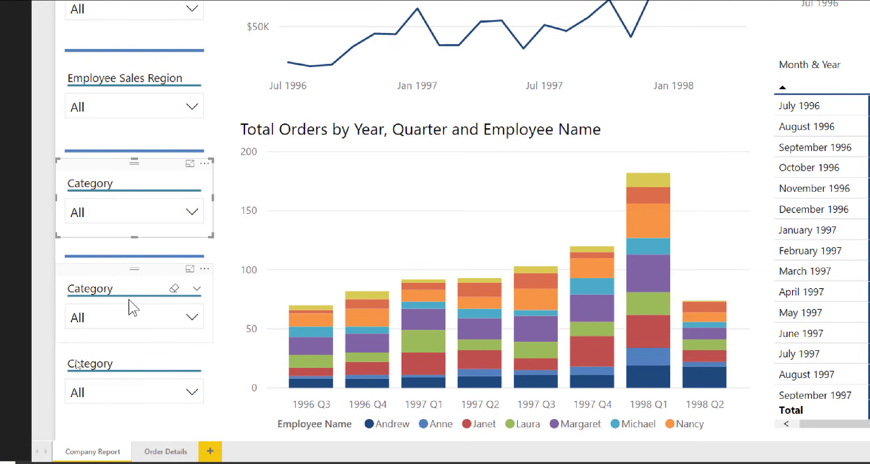
- Search the fields for "name" and replace the middle Category slicer's field with CompanyName from Shippers Details
{"action": "left_click", "coordinate": [141, 287]}
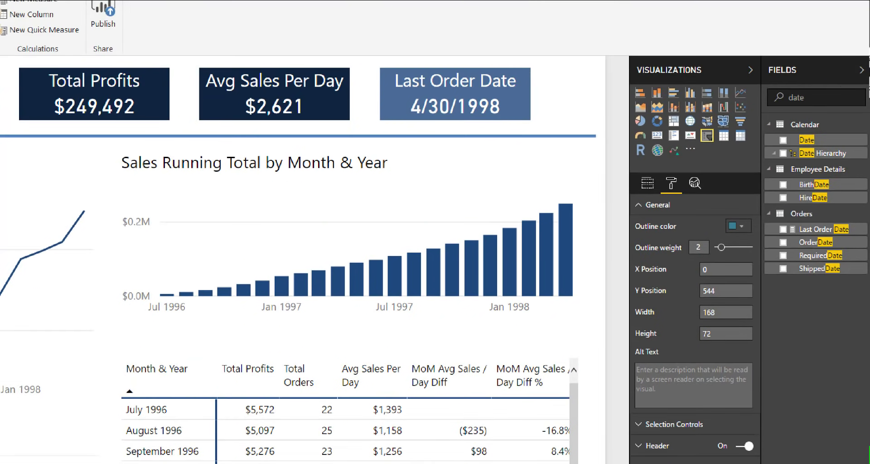
{"action": "double_click", "coordinate": [796, 97]}
{"action": "type", "text": "name"}
{"action": "left_click", "coordinate": [647, 183]}
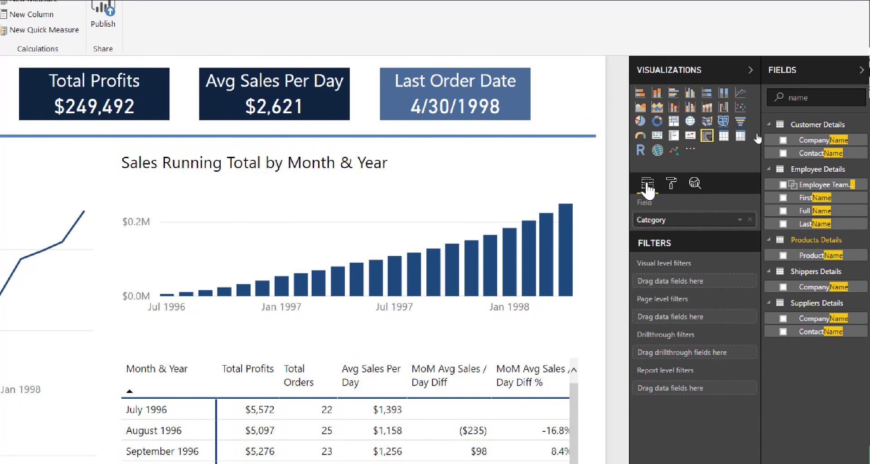
{"action": "left_click_drag", "start_coordinate": [821, 291], "coordinate": [689, 222]}
- Rename the slicer's CompanyName field to "Shipper Name"
{"action": "left_click", "coordinate": [744, 220]}
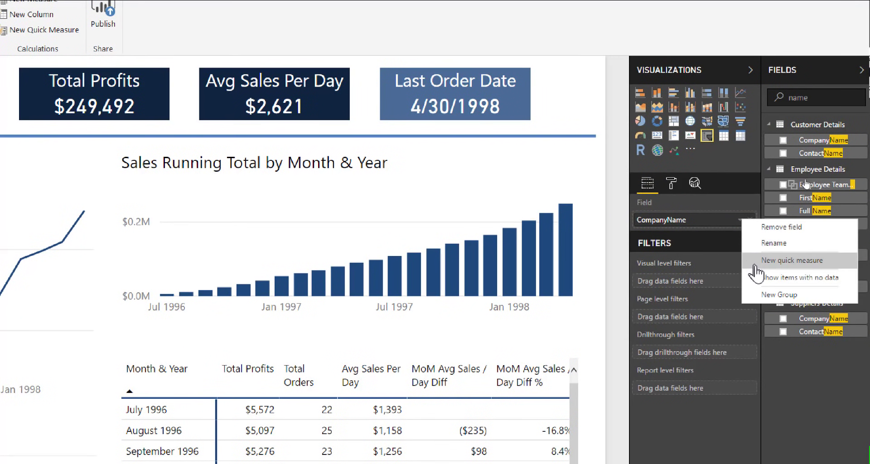
{"action": "left_click", "coordinate": [766, 243]}
{"action": "type", "text": "Shipp"}
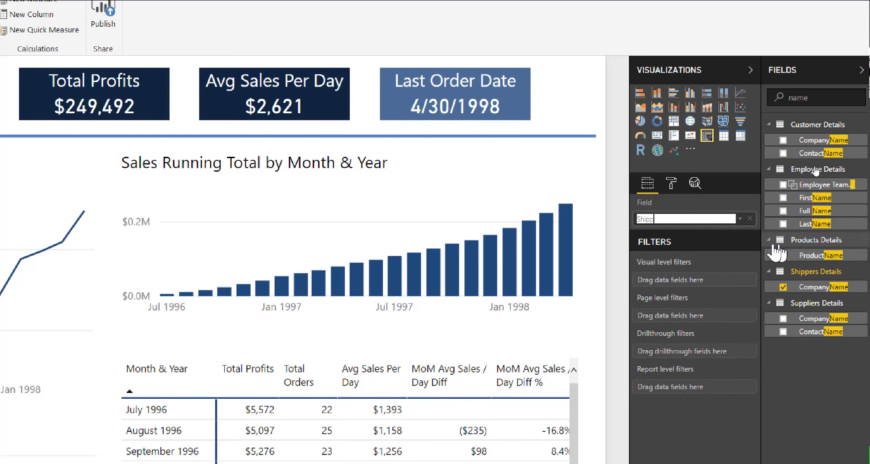
{"action": "type", "text": "er Name"}
{"action": "key", "text": "Return"}
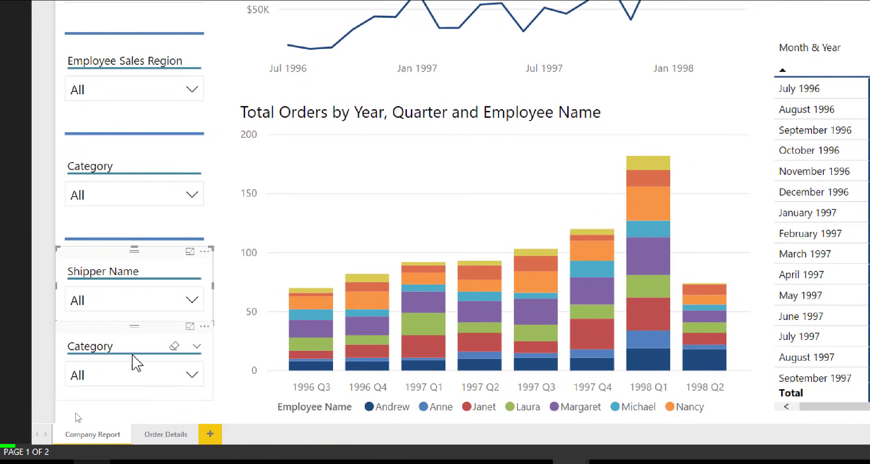
- Replace the lowest Category slicer's field with CompanyName from Suppliers Details
{"action": "left_click", "coordinate": [136, 363]}
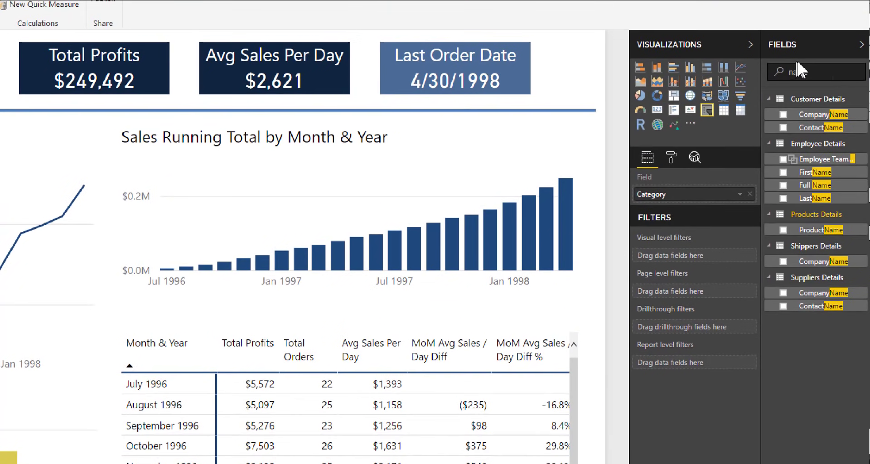
{"action": "left_click", "coordinate": [768, 23]}
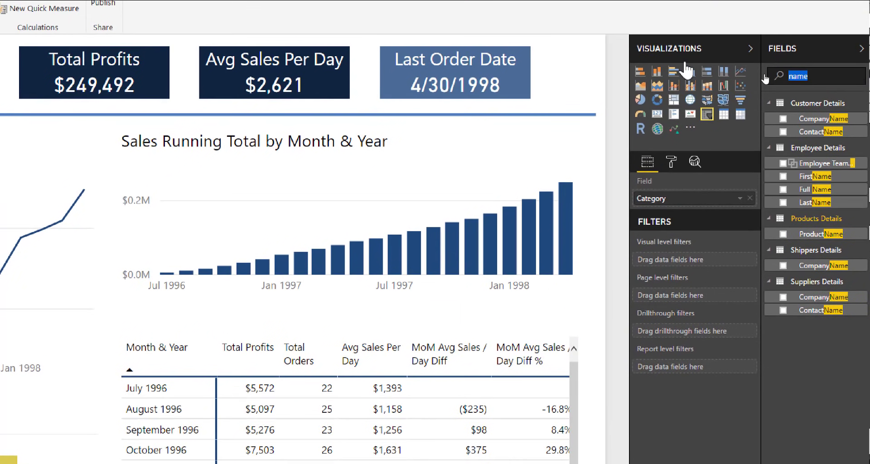
{"action": "type", "text": "s"}
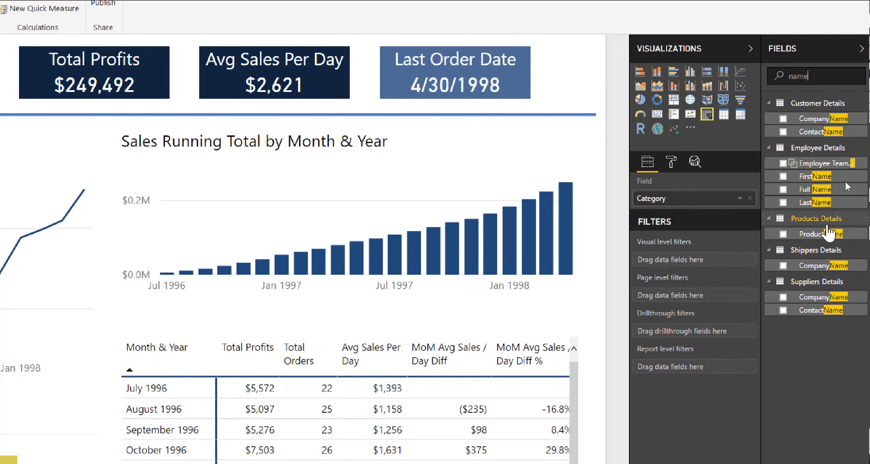
{"action": "left_click_drag", "start_coordinate": [823, 298], "coordinate": [669, 199]}
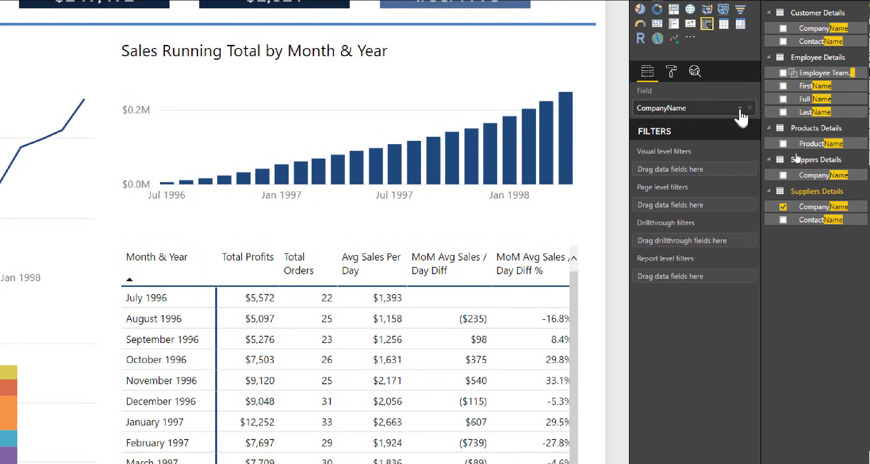
- Rename the lowest slicer's CompanyName field to "Supplier Name"
{"action": "right_click", "coordinate": [738, 115]}
{"action": "left_click", "coordinate": [768, 131]}
{"action": "type", "text": "Su"}
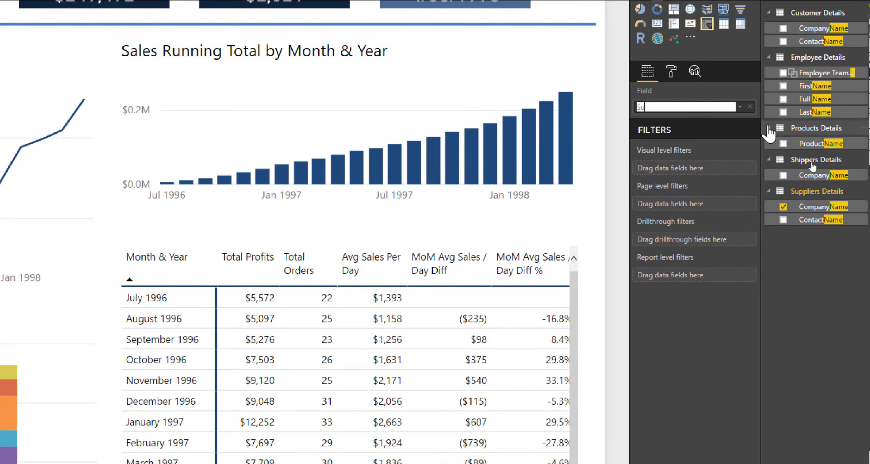
{"action": "type", "text": "pplier Name"}
{"action": "key", "text": "Return"}
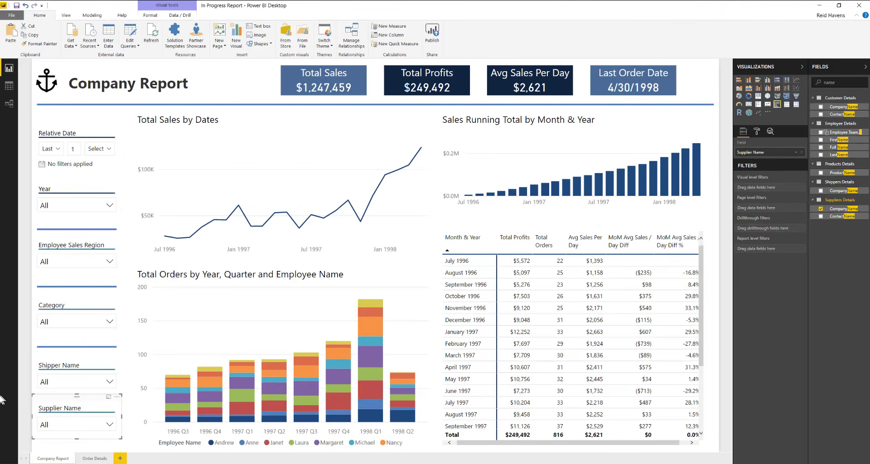
- Set the Shipper Name slicer's outline color to gray and copy its formatting onto the Supplier Name slicer with Format Painter
{"action": "left_click", "coordinate": [50, 389]}
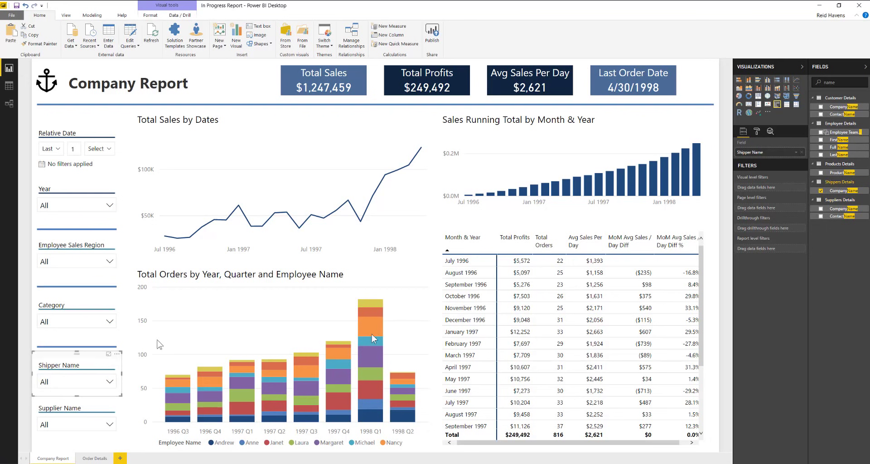
{"action": "left_click", "coordinate": [757, 132]}
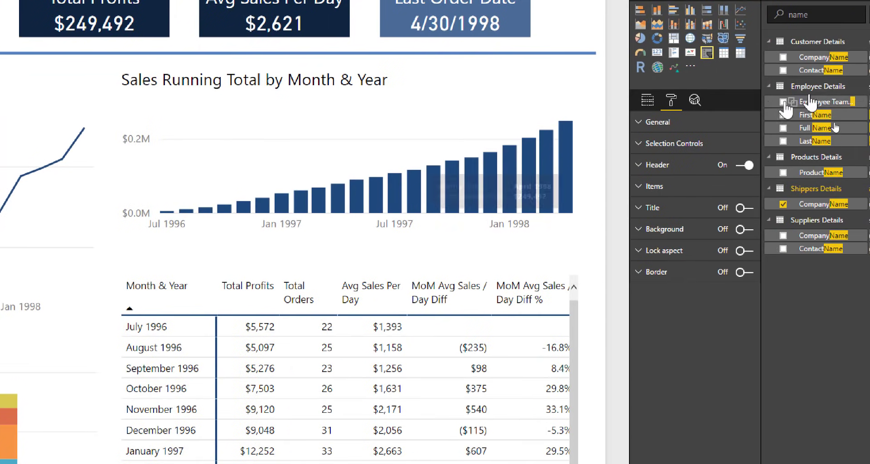
{"action": "left_click", "coordinate": [668, 129]}
{"action": "left_click", "coordinate": [668, 127]}
{"action": "left_click", "coordinate": [668, 126]}
{"action": "left_click", "coordinate": [739, 143]}
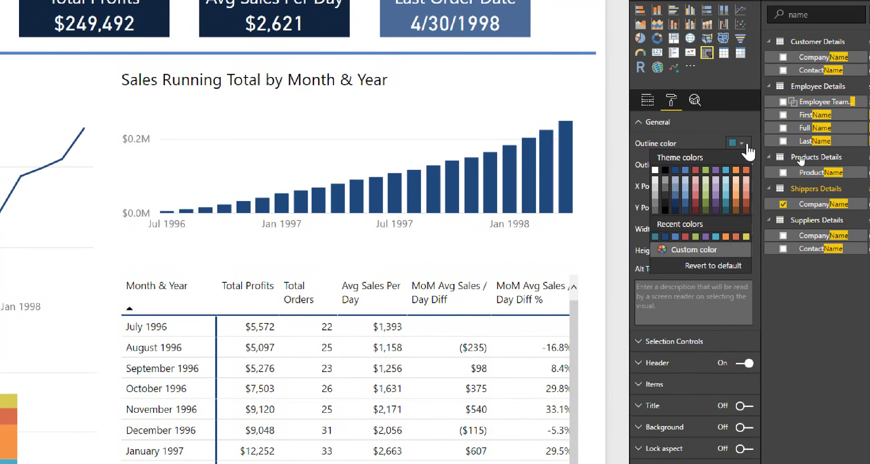
{"action": "left_click", "coordinate": [676, 180]}
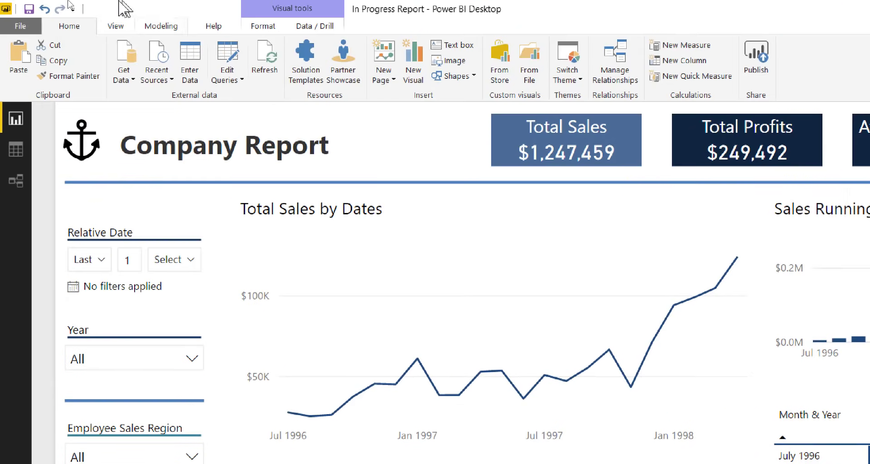
{"action": "left_click", "coordinate": [68, 76]}
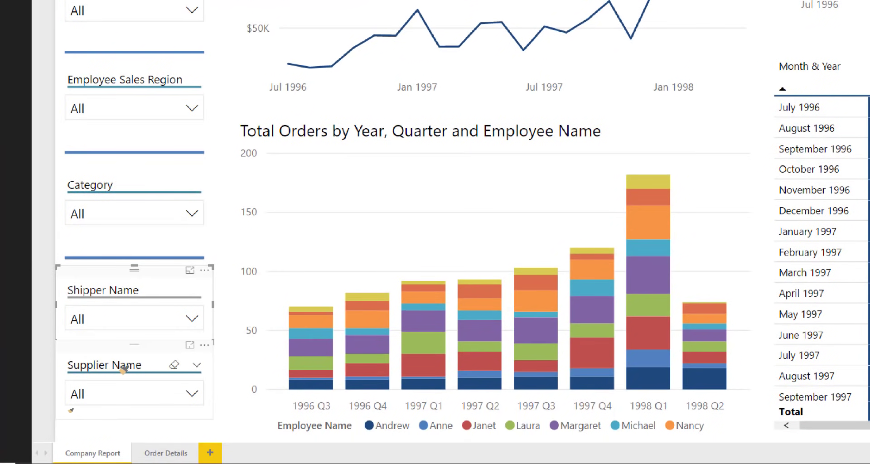
{"action": "left_click", "coordinate": [83, 365]}
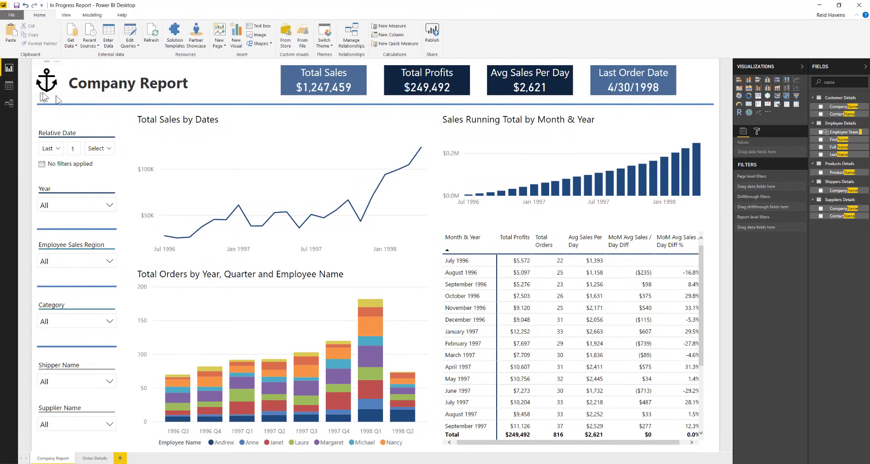
- Shift the Relative Date, Year and Employee Sales Region slicers and the divider between the latter two up toward the header line
{"action": "left_click", "coordinate": [96, 104]}
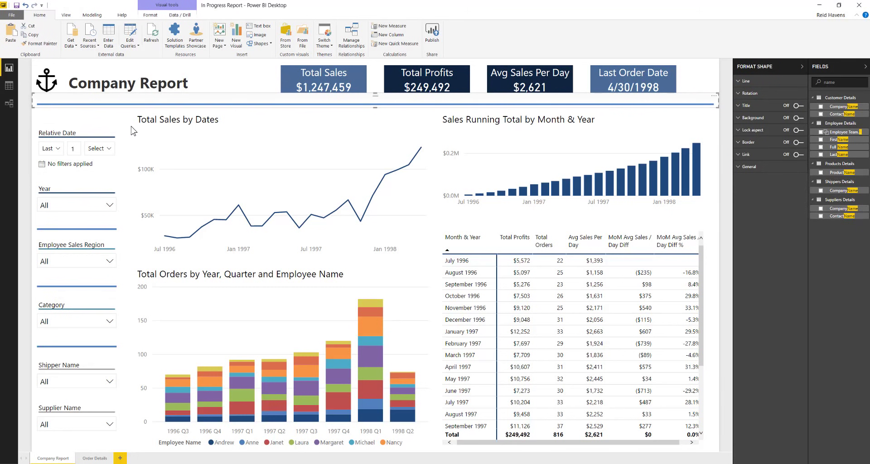
{"action": "left_click", "coordinate": [89, 122]}
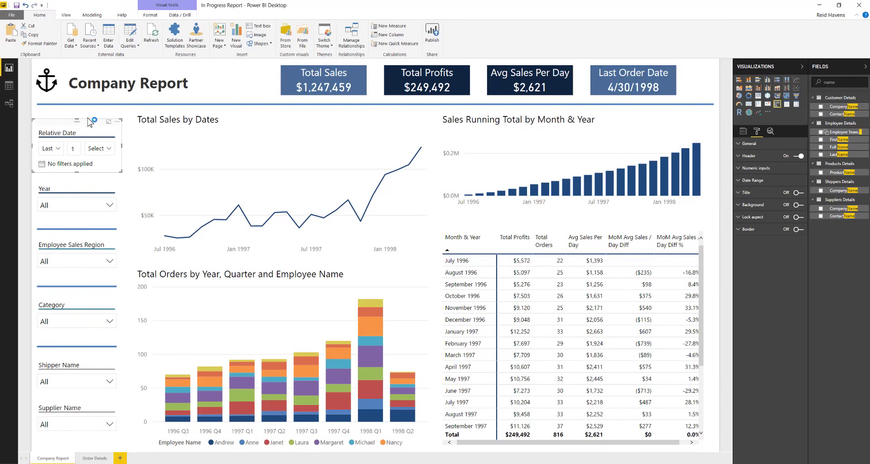
{"action": "left_click_drag", "start_coordinate": [90, 122], "coordinate": [89, 109]}
{"action": "left_click_drag", "start_coordinate": [81, 184], "coordinate": [78, 161]}
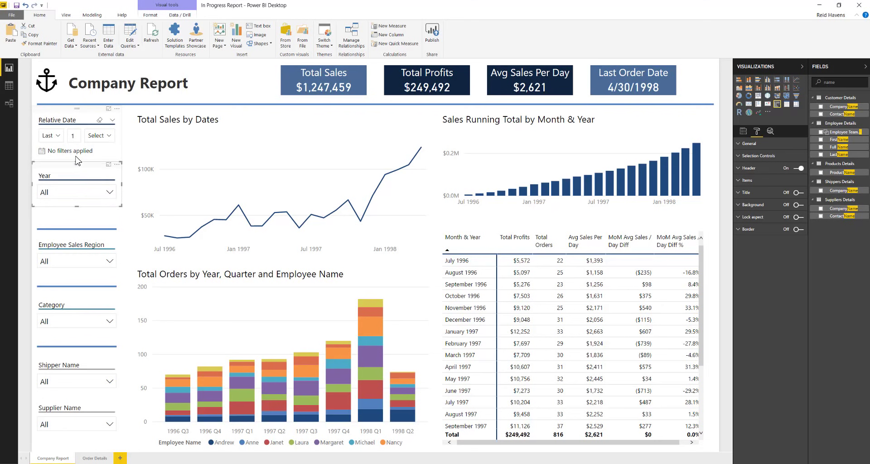
{"action": "left_click_drag", "start_coordinate": [74, 222], "coordinate": [76, 204]}
{"action": "left_click_drag", "start_coordinate": [76, 244], "coordinate": [76, 217]}
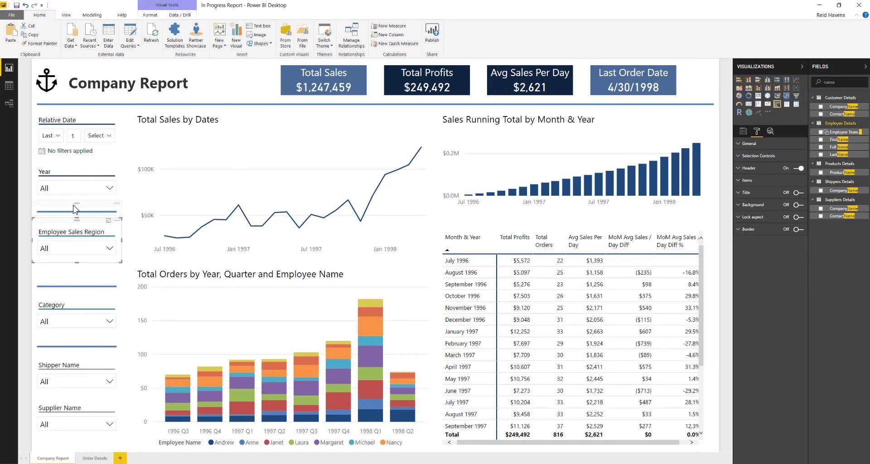
{"action": "left_click", "coordinate": [76, 210]}
{"action": "left_click_drag", "start_coordinate": [76, 216], "coordinate": [76, 220]}
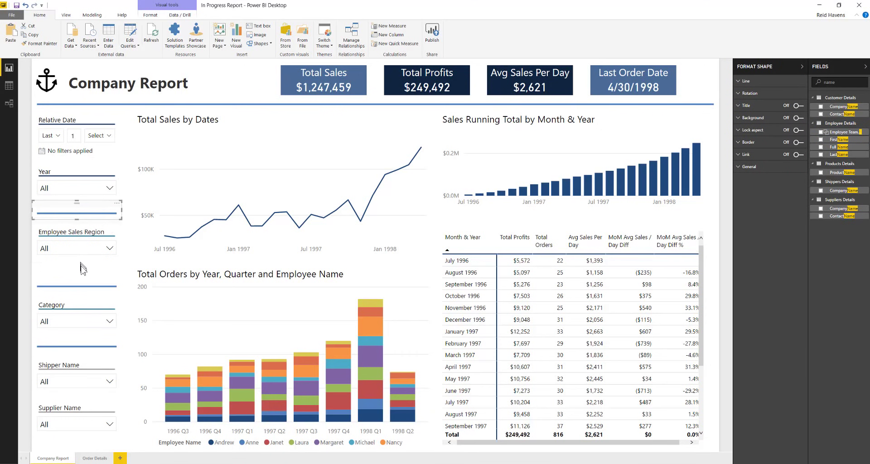
- Move the remaining dividers and the Category, Shipper Name and Supplier Name slicers up to match the spacing of the slicers above
{"action": "left_click_drag", "start_coordinate": [85, 286], "coordinate": [79, 269]}
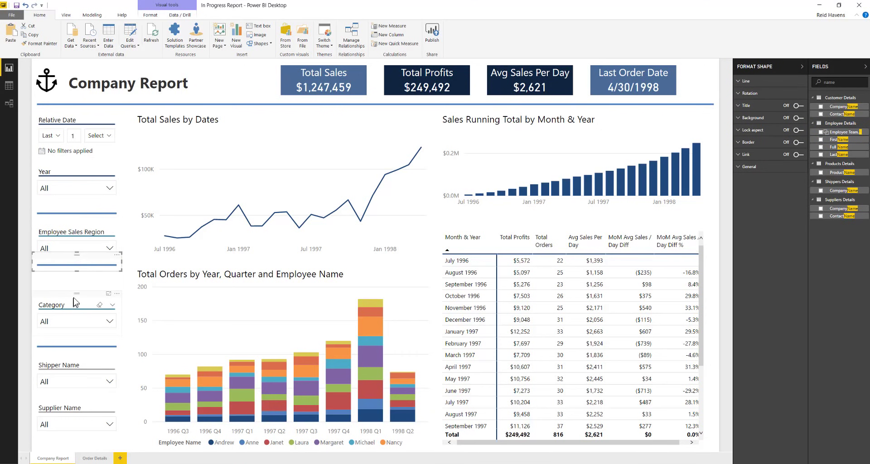
{"action": "key", "text": "ctrl+z"}
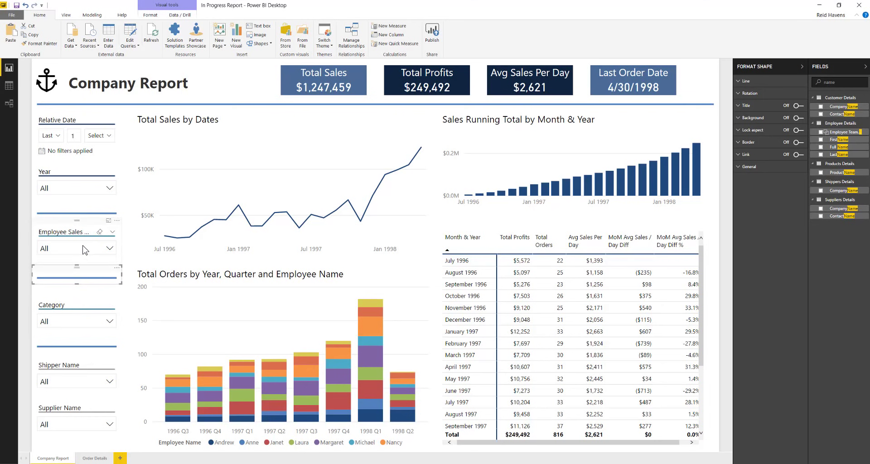
{"action": "left_click_drag", "start_coordinate": [81, 320], "coordinate": [79, 306]}
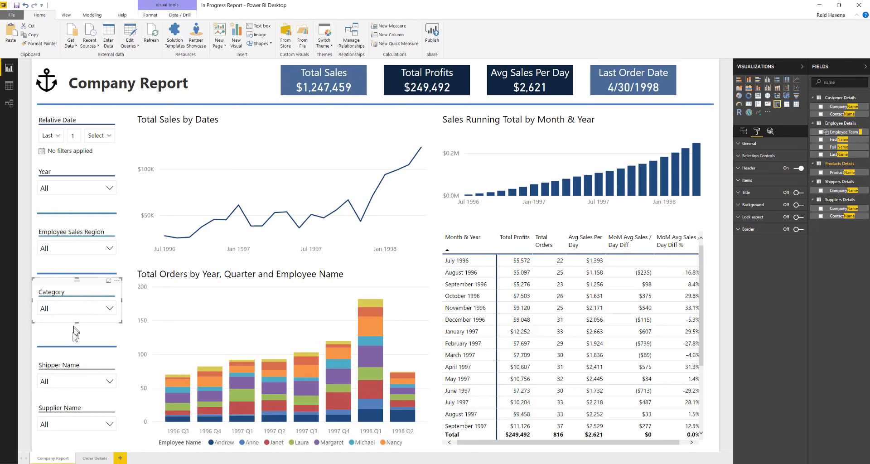
{"action": "left_click_drag", "start_coordinate": [73, 336], "coordinate": [74, 323]}
{"action": "left_click_drag", "start_coordinate": [75, 362], "coordinate": [76, 348]}
{"action": "left_click_drag", "start_coordinate": [75, 403], "coordinate": [74, 388]}
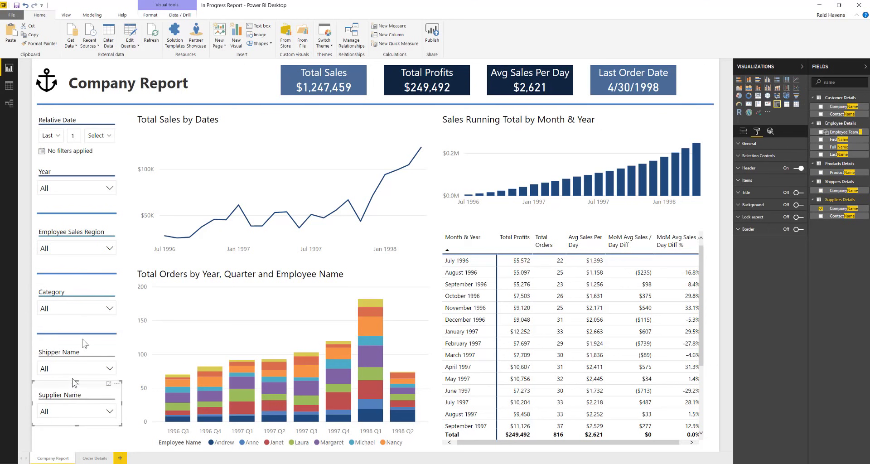
{"action": "left_click", "coordinate": [134, 180]}
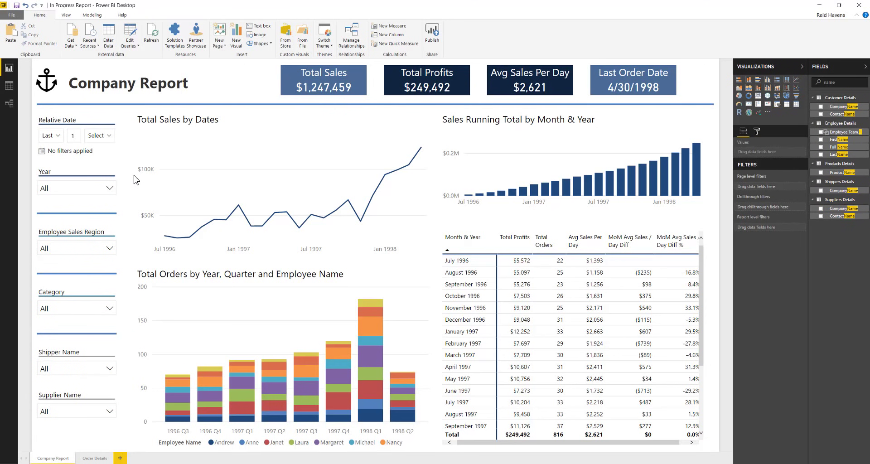
- Duplicate the header line, rotate the copy to vertical and fit it between the slicer column and the charts
{"action": "left_click", "coordinate": [140, 104]}
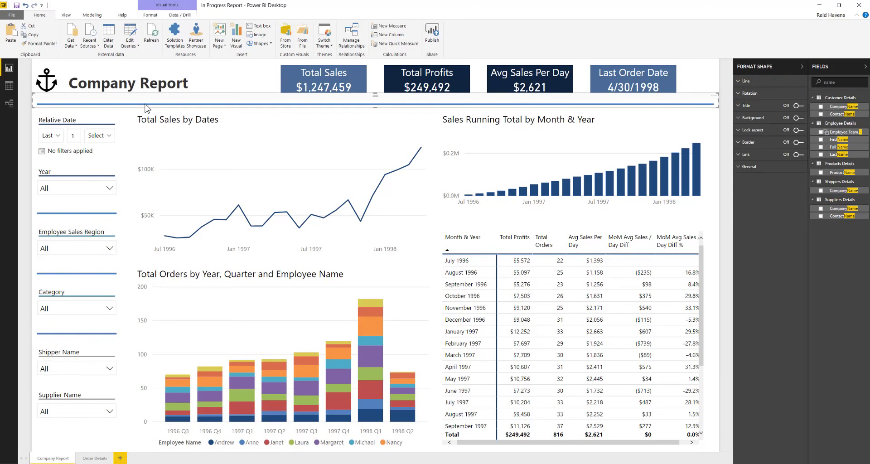
{"action": "left_click_drag", "start_coordinate": [146, 108], "coordinate": [146, 211]}
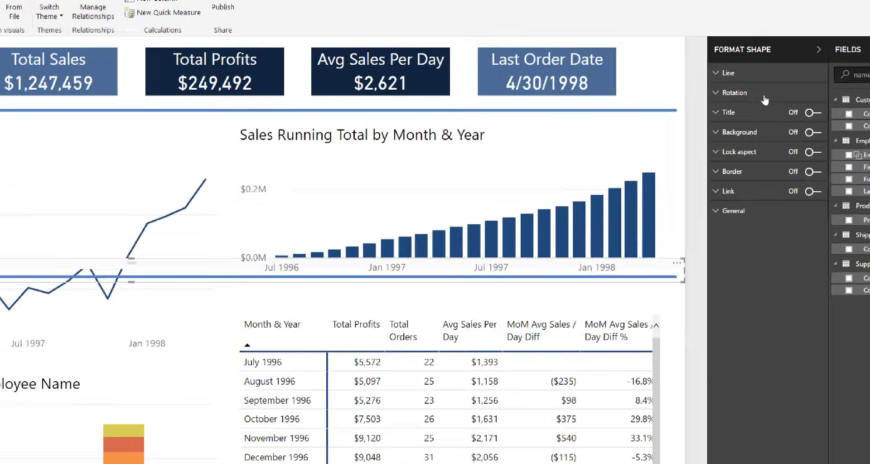
{"action": "left_click", "coordinate": [766, 93]}
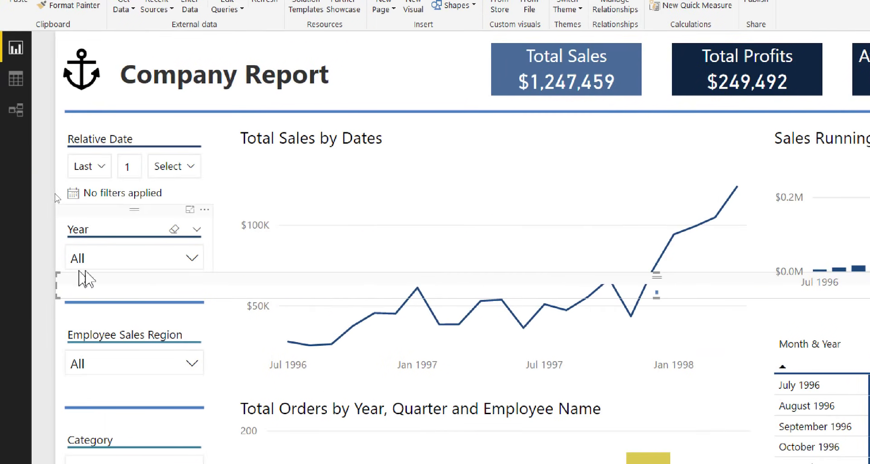
{"action": "left_click_drag", "start_coordinate": [86, 279], "coordinate": [186, 121]}
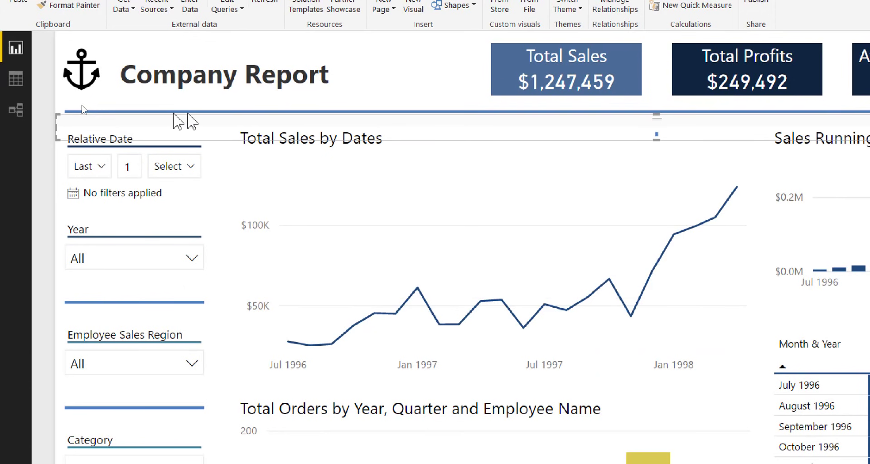
{"action": "left_click", "coordinate": [48, 144]}
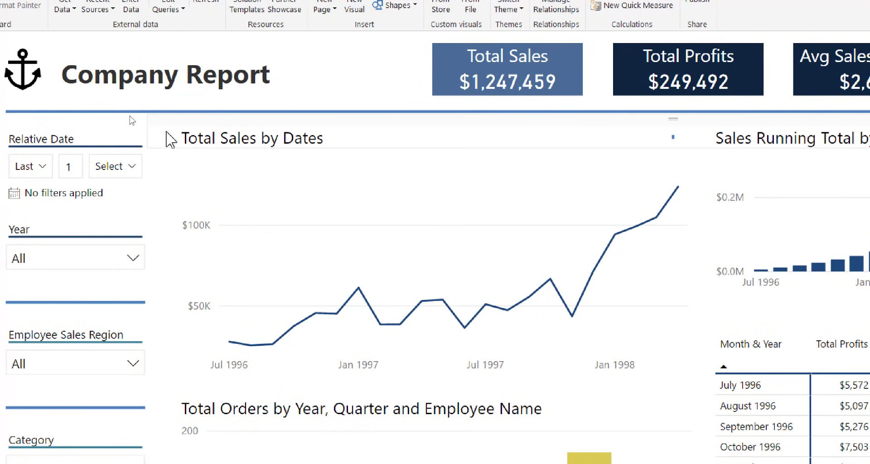
{"action": "left_click_drag", "start_coordinate": [755, 127], "coordinate": [444, 349]}
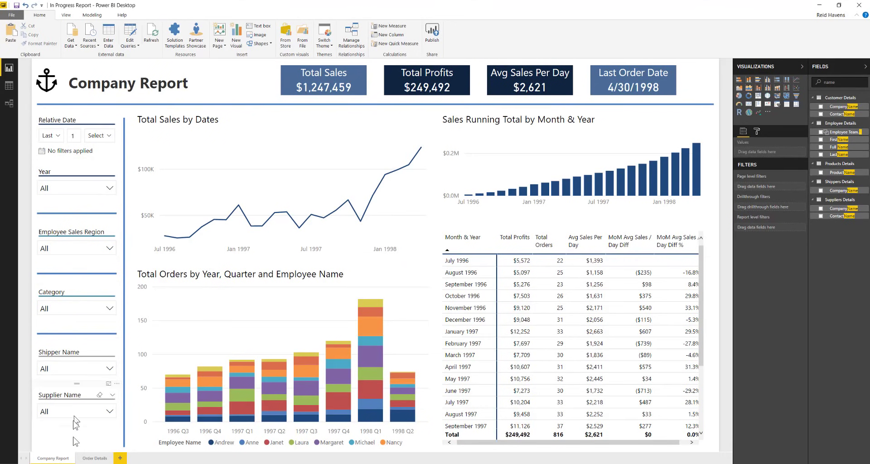
- Rename the Category slicer's field to "Product Category"
{"action": "left_click", "coordinate": [78, 296]}
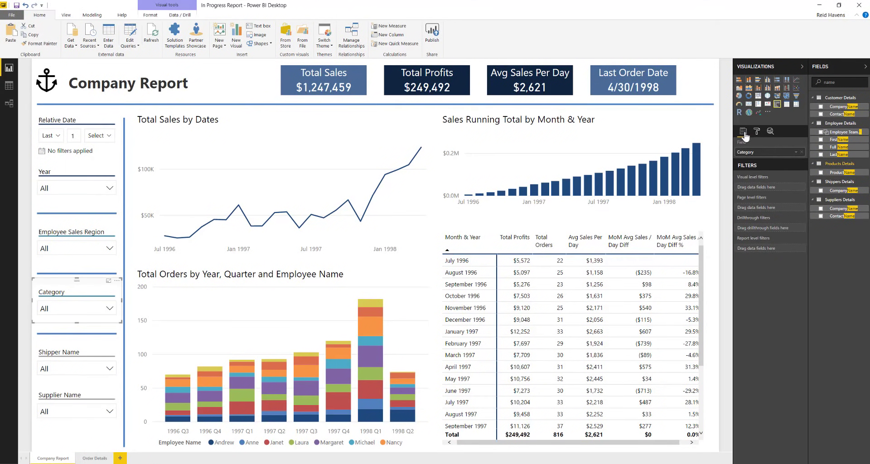
{"action": "left_click", "coordinate": [798, 157]}
{"action": "left_click", "coordinate": [815, 169]}
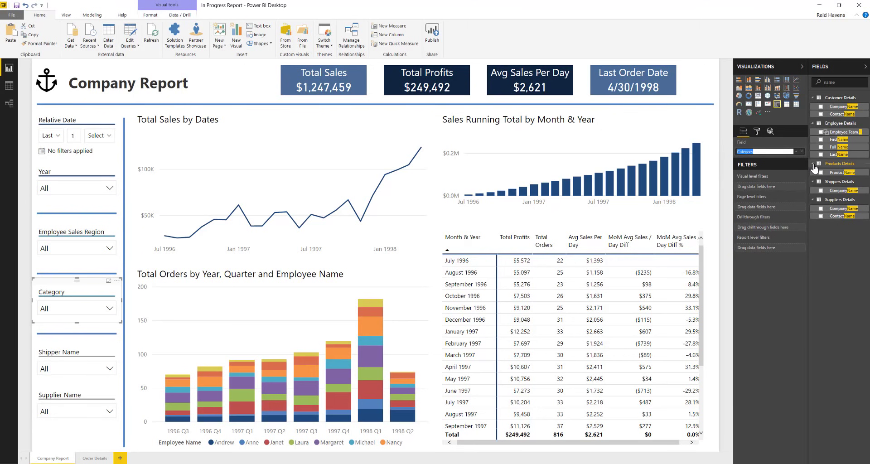
{"action": "type", "text": "Product Cate"}
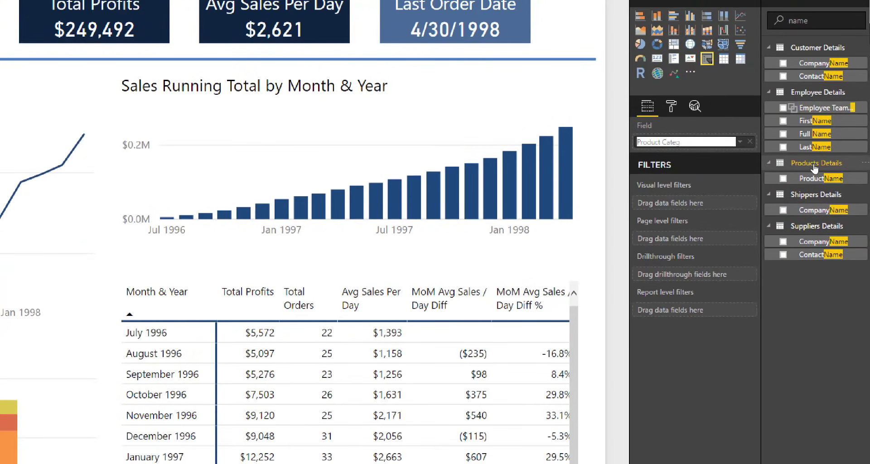
{"action": "key", "text": "Return"}
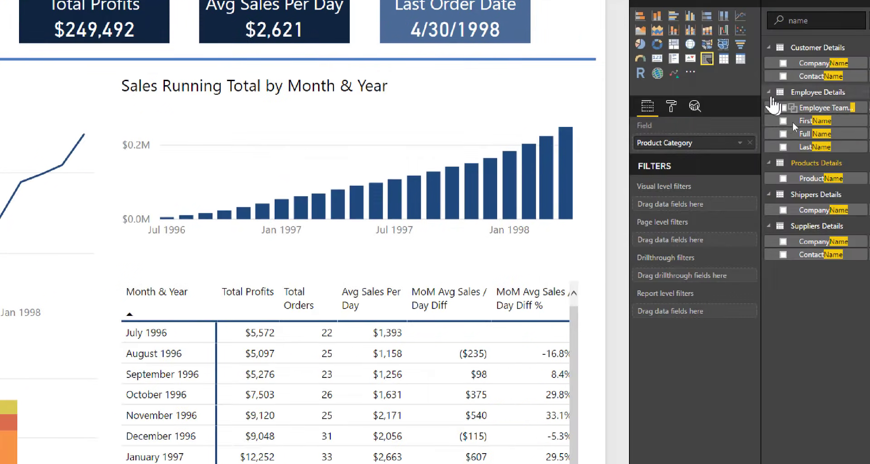
- Set the Product Category slicer's outline color to the orange-red theme color in its General formatting
{"action": "left_click", "coordinate": [672, 106]}
{"action": "left_click", "coordinate": [657, 128]}
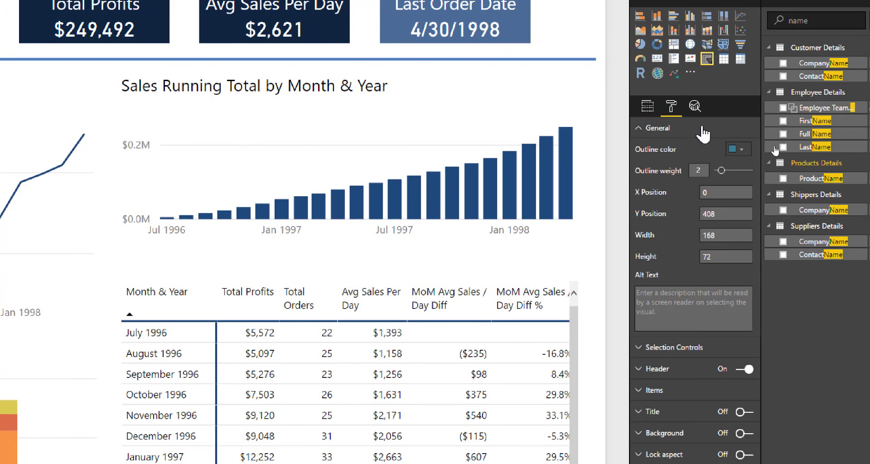
{"action": "left_click", "coordinate": [737, 152]}
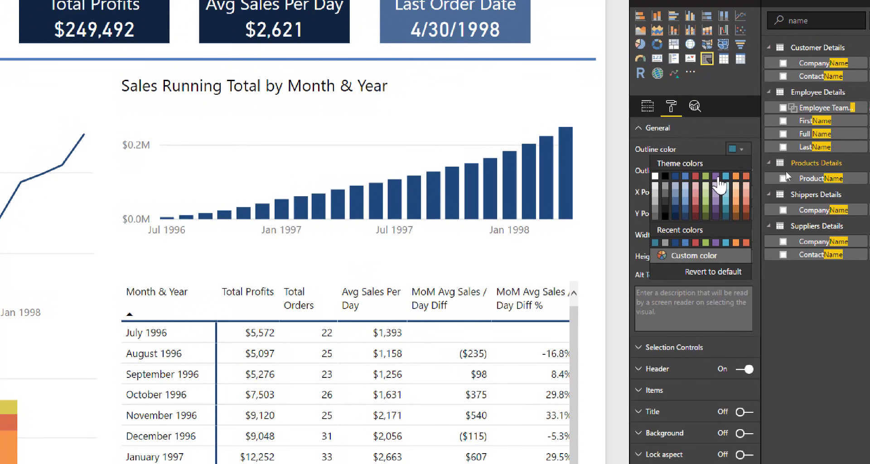
{"action": "left_click", "coordinate": [747, 177]}
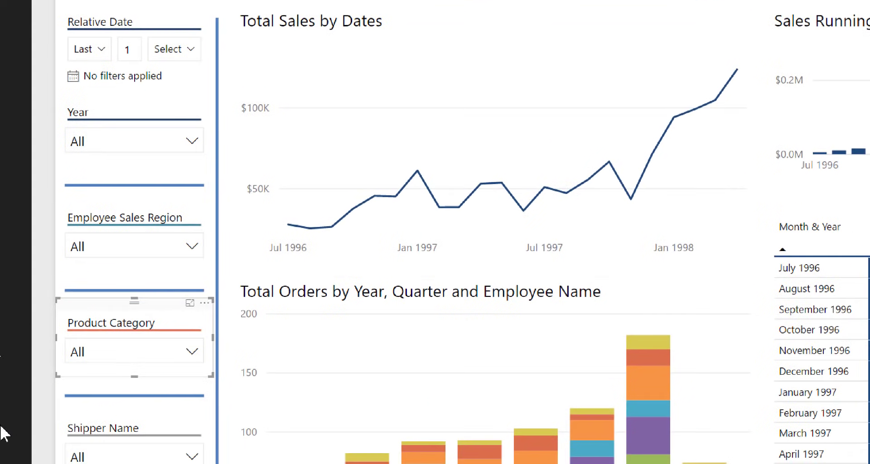
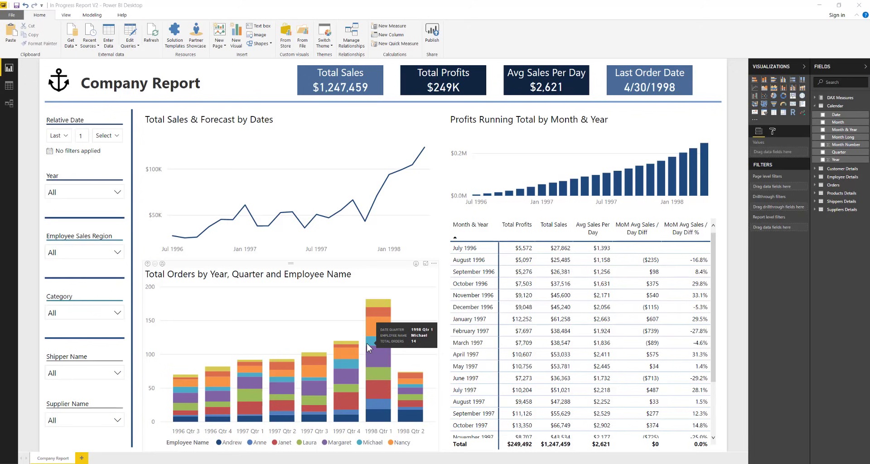
- Center the title of the Total Sales & Forecast by Dates line chart
{"action": "left_click", "coordinate": [280, 116]}
{"action": "key", "text": "super"}
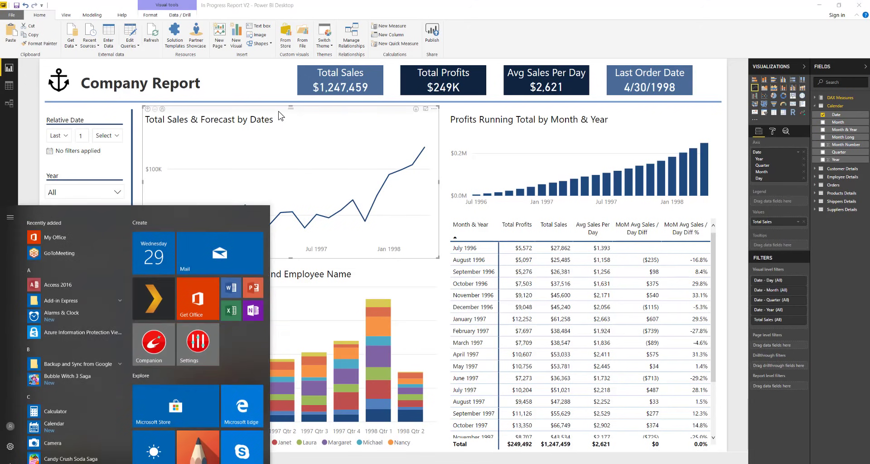
{"action": "key", "text": "Escape"}
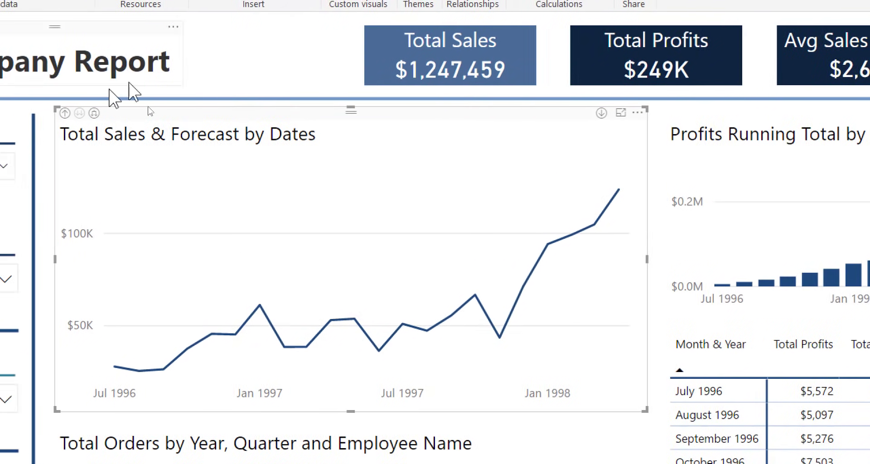
{"action": "mouse_move", "coordinate": [166, 190]}
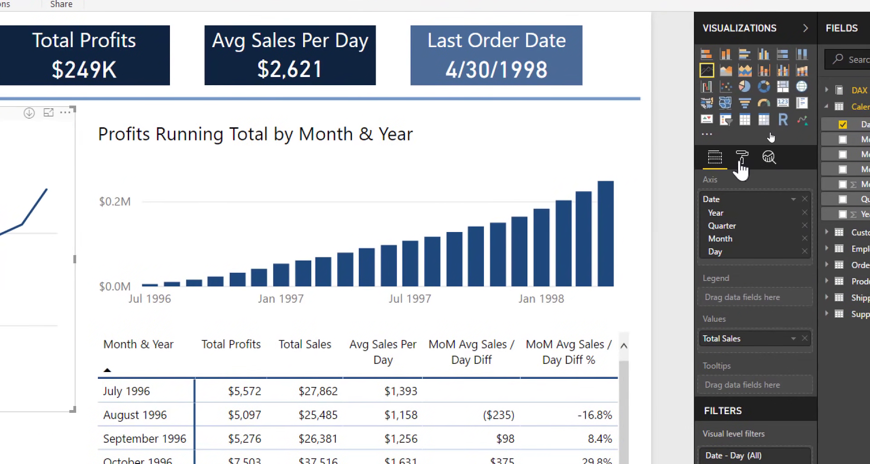
{"action": "left_click", "coordinate": [742, 157]}
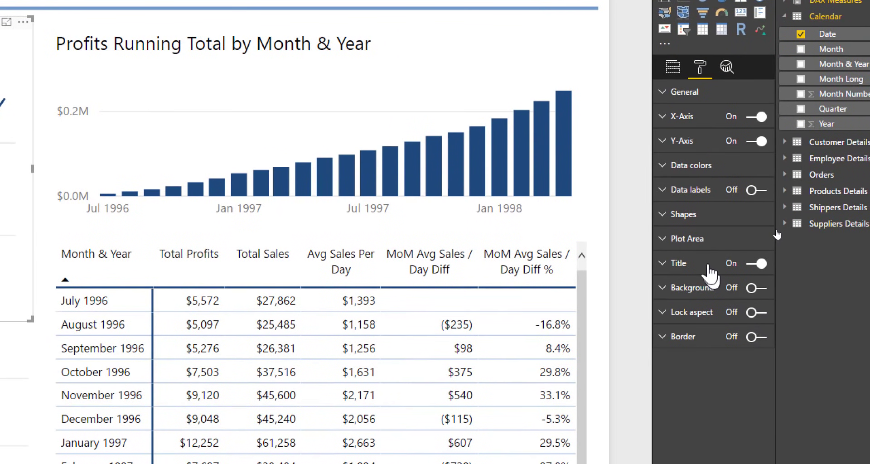
{"action": "left_click", "coordinate": [730, 343]}
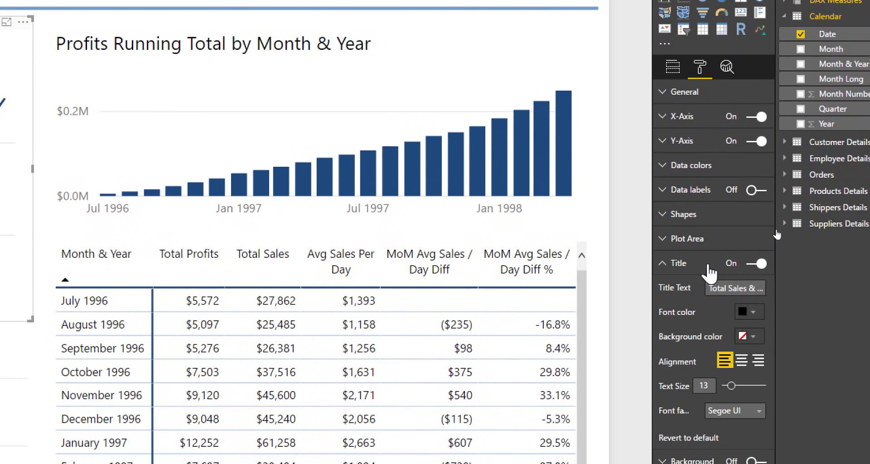
{"action": "left_click", "coordinate": [744, 366]}
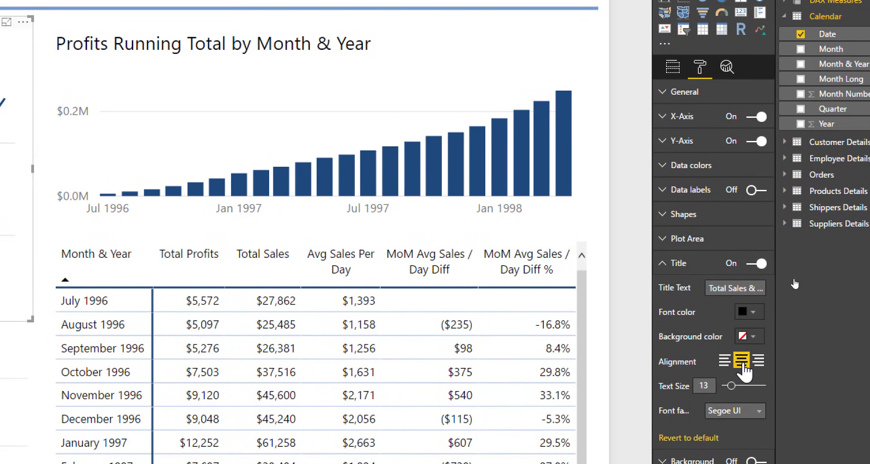
- Give the line chart's title a white font color and a dark blue theme background color
{"action": "left_click", "coordinate": [756, 318]}
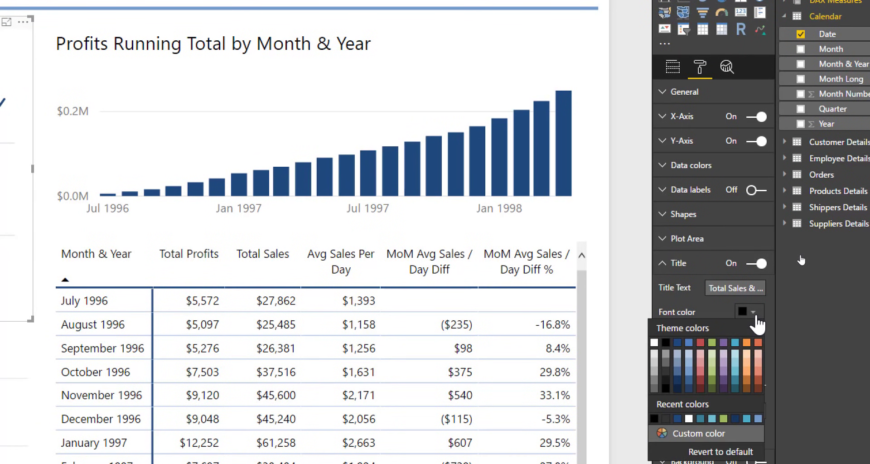
{"action": "left_click", "coordinate": [655, 343]}
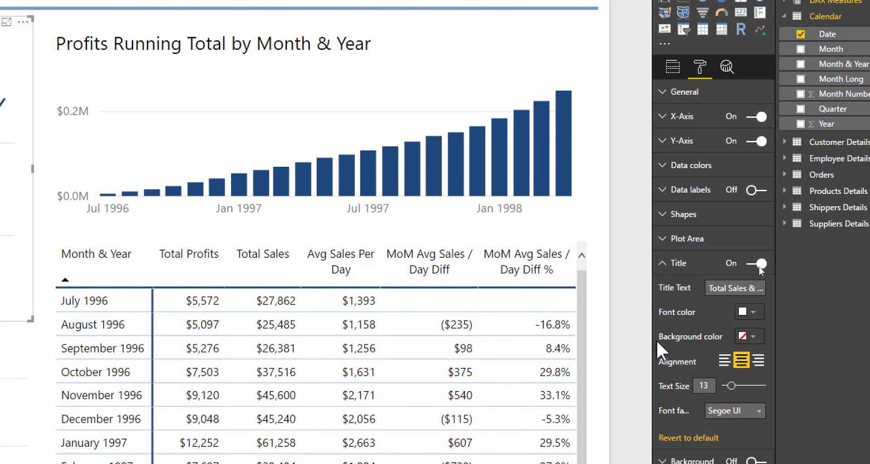
{"action": "left_click", "coordinate": [749, 343]}
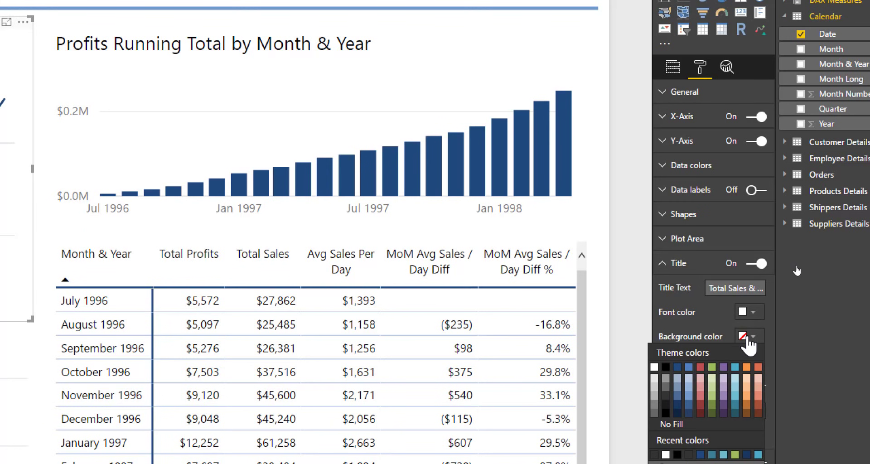
{"action": "left_click", "coordinate": [678, 368]}
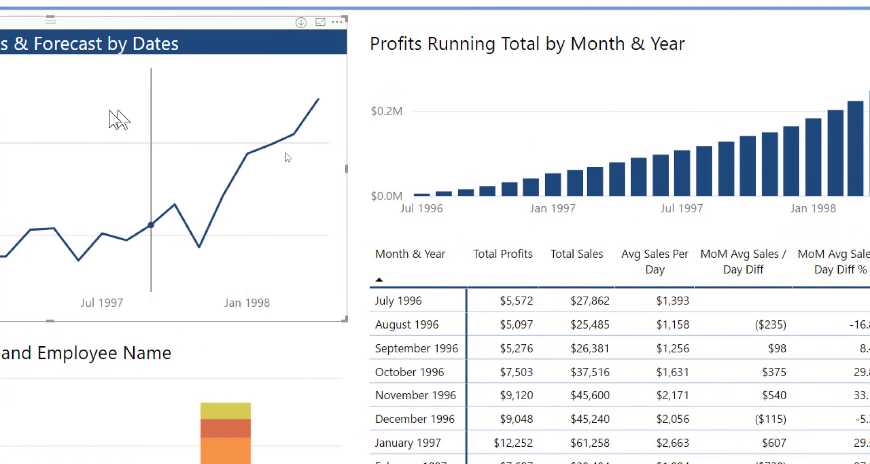
{"action": "left_click", "coordinate": [109, 99]}
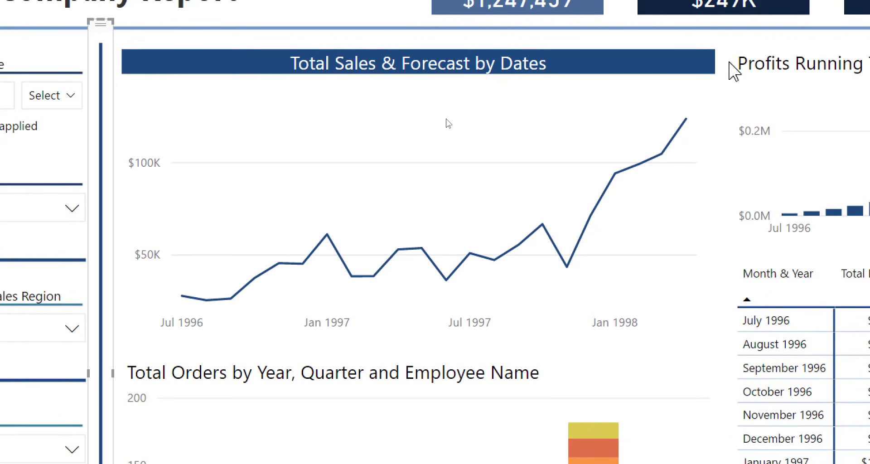
- Turn on data labels for the Total Sales & Forecast by Dates chart and expand their settings
{"action": "left_click", "coordinate": [636, 70]}
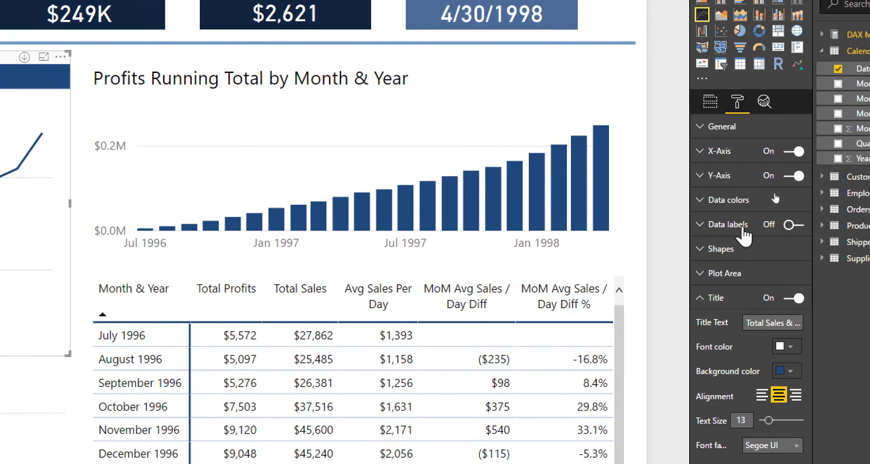
{"action": "left_click", "coordinate": [765, 225]}
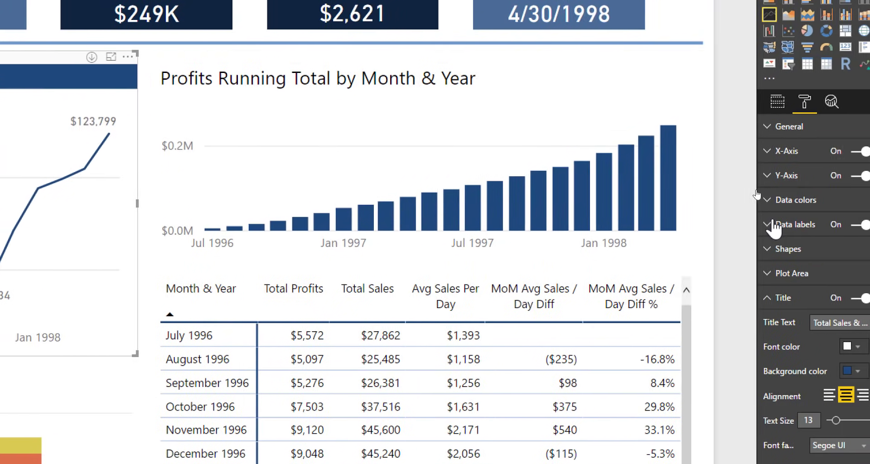
{"action": "left_click", "coordinate": [773, 225]}
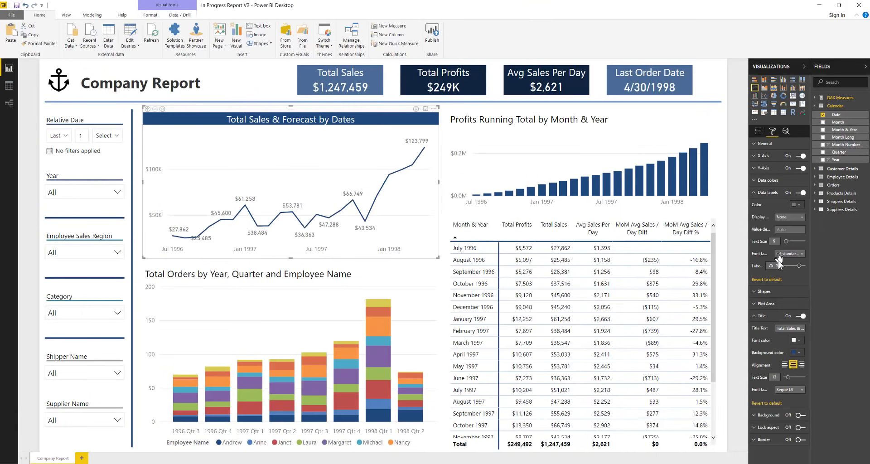
- Try data label densities of 10% and 100% on the line chart, and return the density to 75%
{"action": "type", "text": "10"}
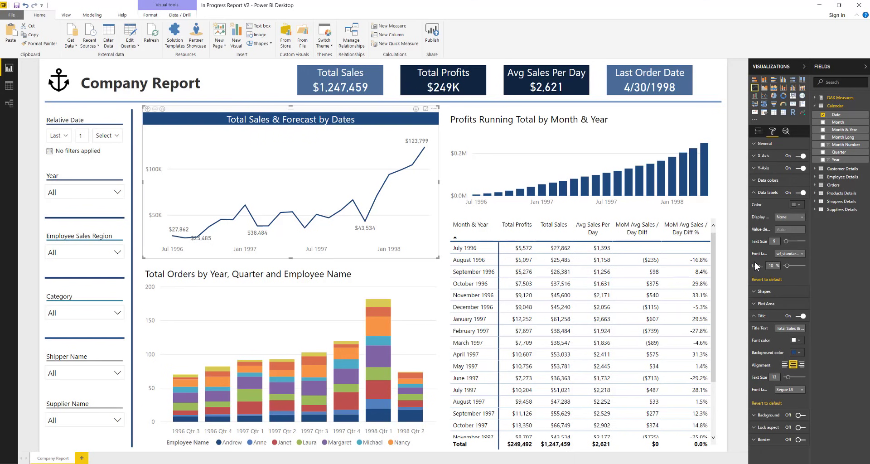
{"action": "left_click_drag", "start_coordinate": [787, 267], "coordinate": [825, 270]}
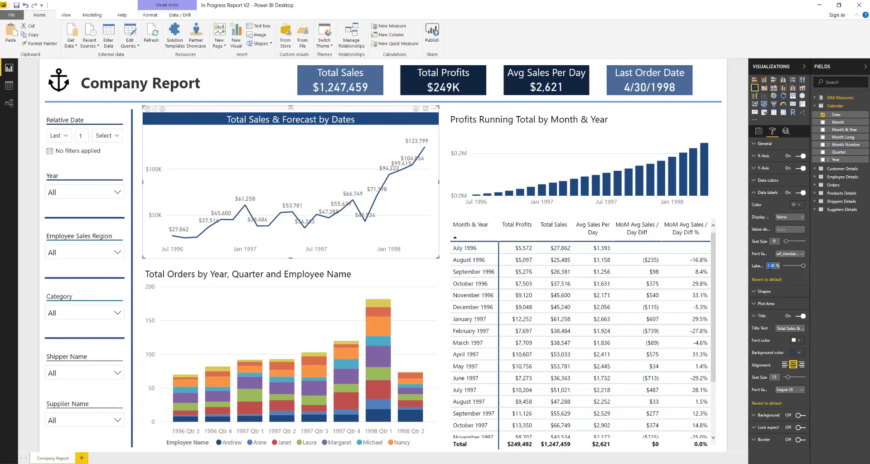
{"action": "type", "text": "74"}
{"action": "key", "text": "Return"}
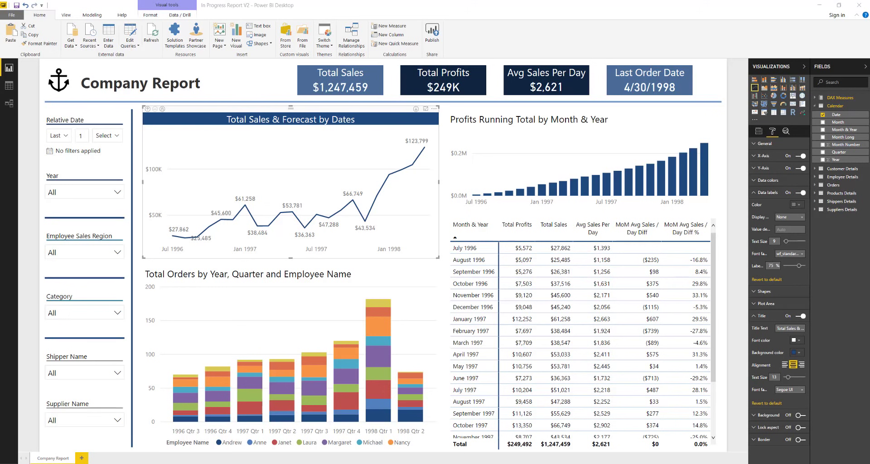
- Add a forecast to the Total Sales & Forecast by Dates chart and name it "Forecast"
{"action": "mouse_move", "coordinate": [342, 245]}
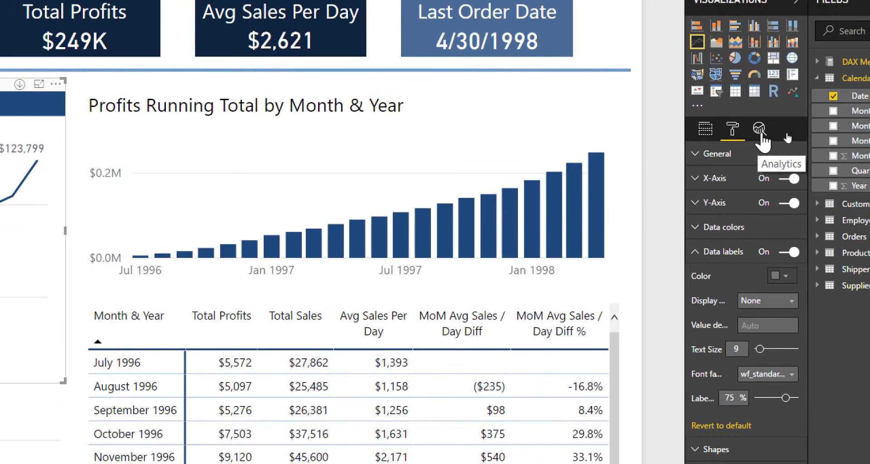
{"action": "left_click", "coordinate": [761, 136]}
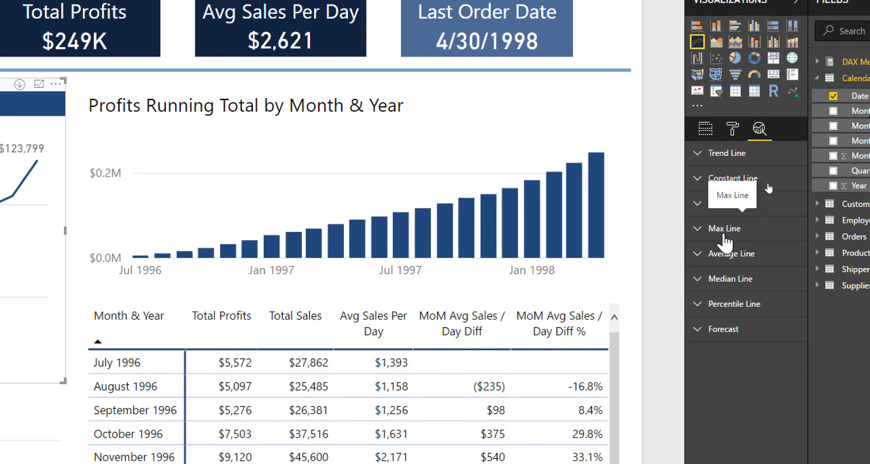
{"action": "left_click", "coordinate": [722, 331]}
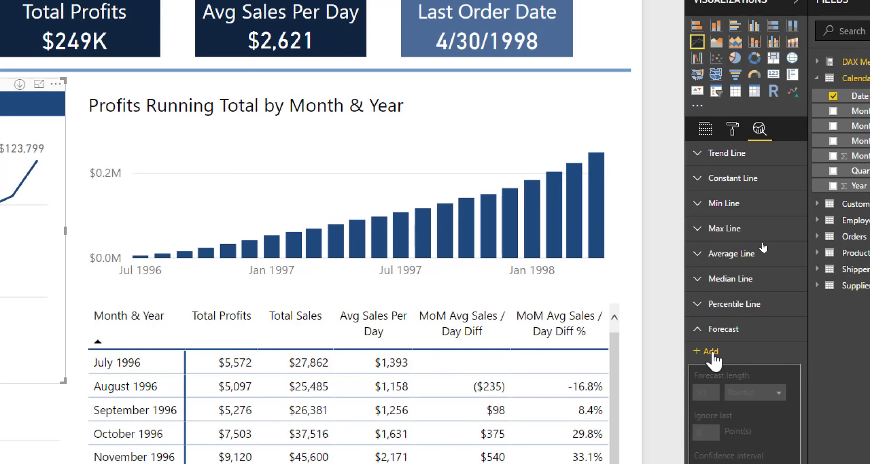
{"action": "left_click", "coordinate": [712, 353]}
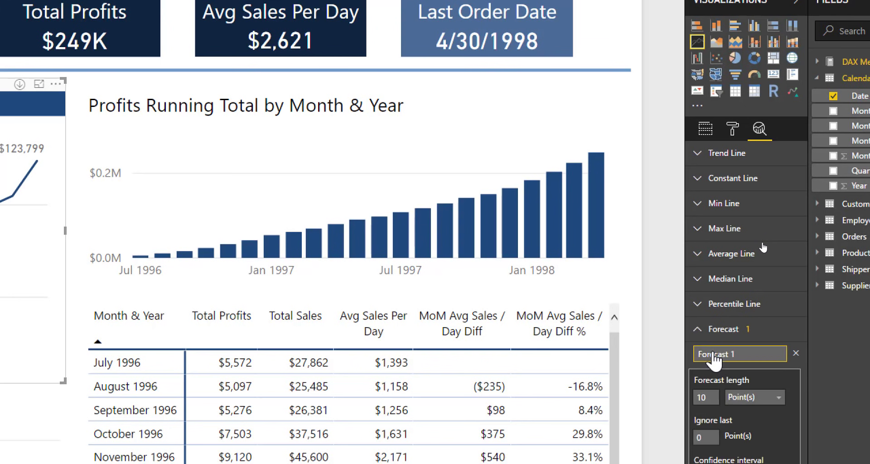
{"action": "left_click", "coordinate": [745, 365]}
{"action": "key", "text": "BackSpace"}
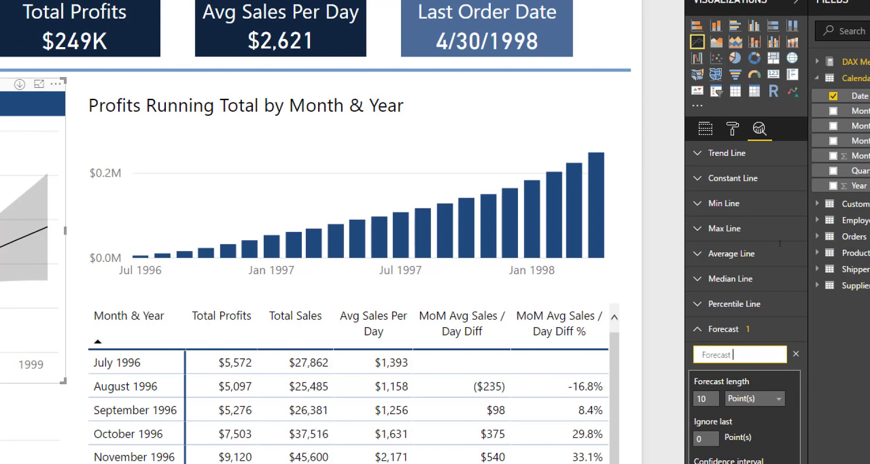
{"action": "type", "text": "Forecast"}
{"action": "key", "text": "Return"}
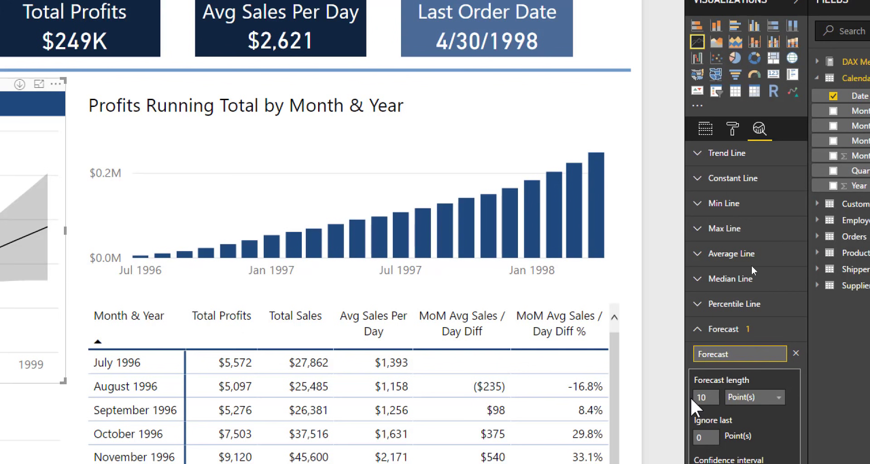
- Set the forecast length to 6 points and apply it to the line chart
{"action": "left_click_drag", "start_coordinate": [706, 395], "coordinate": [692, 397]}
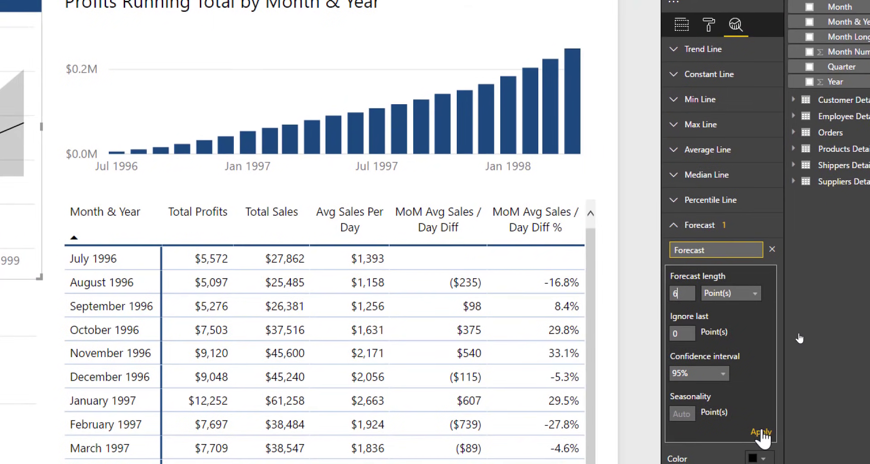
{"action": "left_click", "coordinate": [764, 436]}
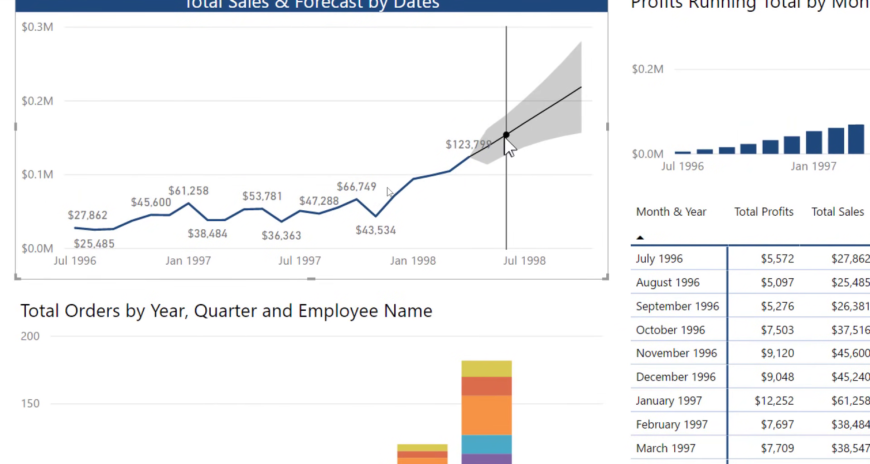
{"action": "mouse_move", "coordinate": [524, 129]}
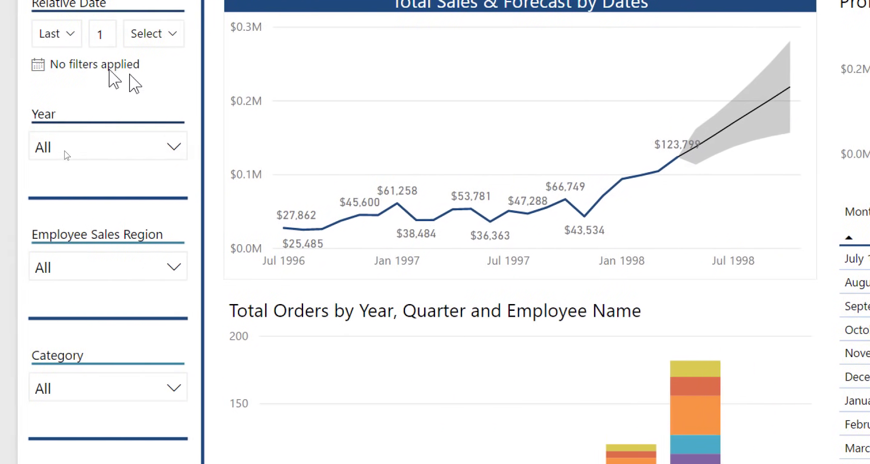
- Filter the report by 1996, 1997 and 1998 in turn with the Year slicer, and clear the selection
{"action": "left_click", "coordinate": [146, 213]}
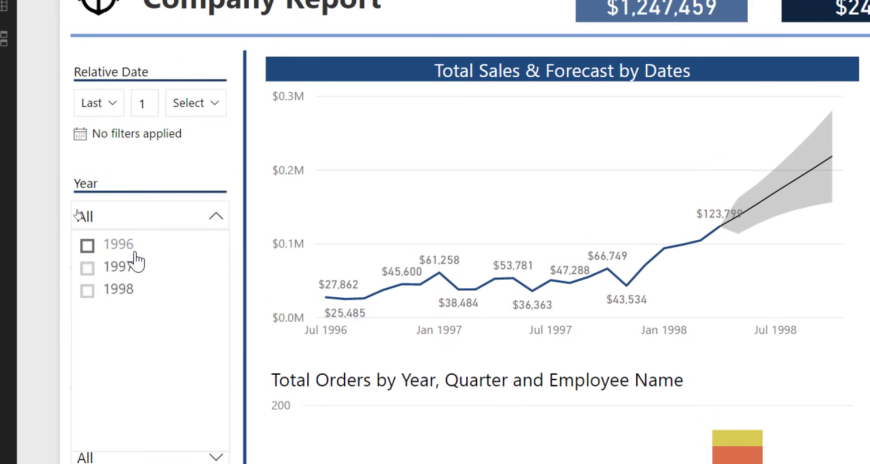
{"action": "left_click", "coordinate": [127, 247]}
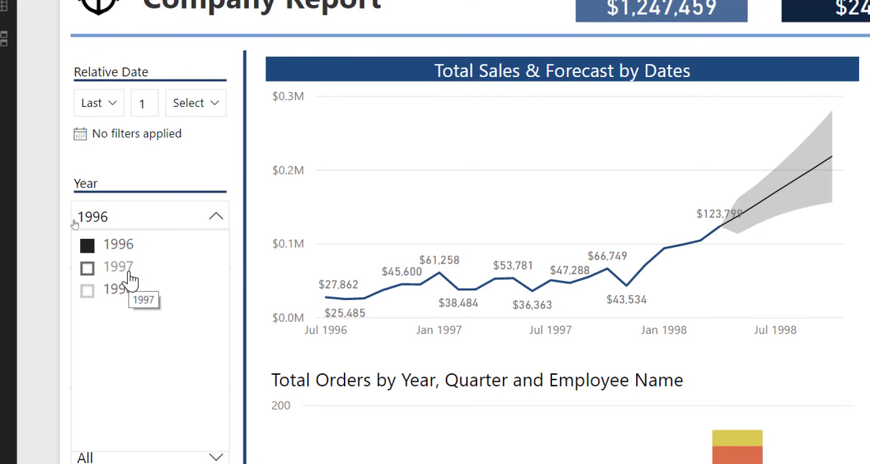
{"action": "left_click", "coordinate": [129, 272]}
{"action": "left_click", "coordinate": [129, 294]}
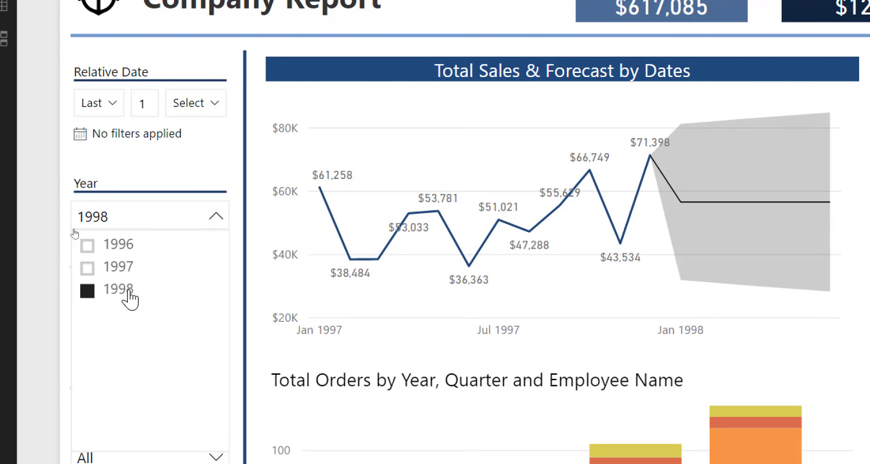
{"action": "left_click", "coordinate": [129, 294]}
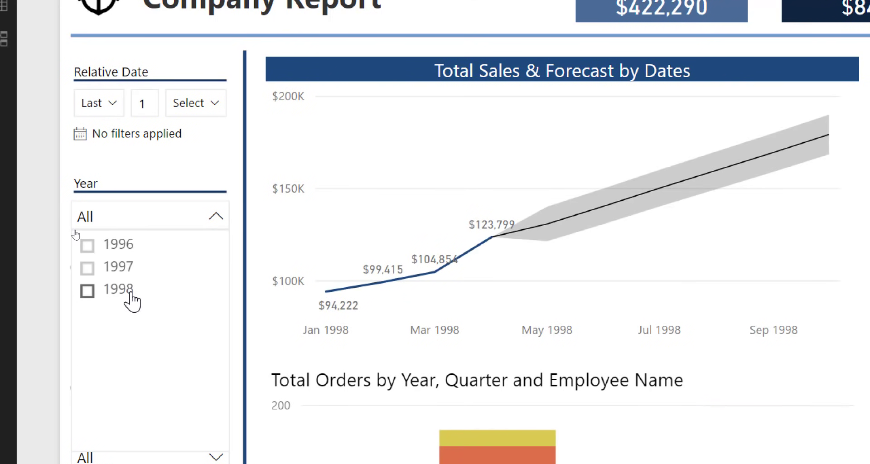
{"action": "left_click", "coordinate": [220, 218]}
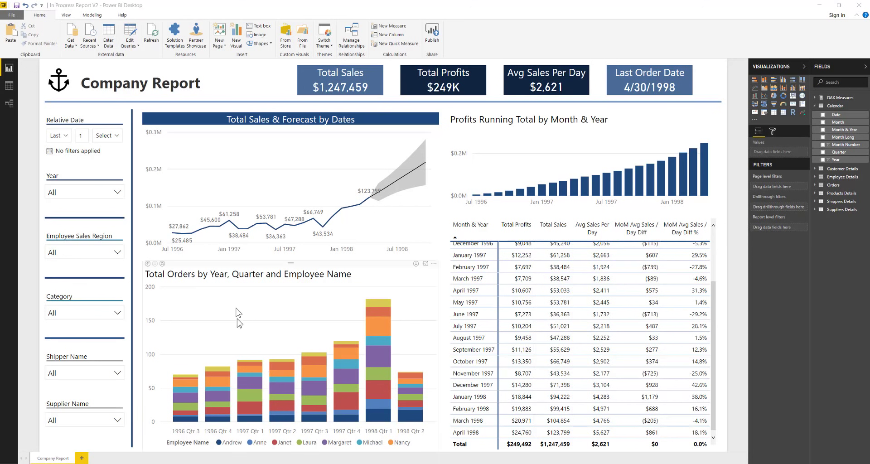
- Convert the Total Orders by Year, Quarter and Employee Name stacked column chart into a ribbon chart
{"action": "left_click", "coordinate": [221, 273]}
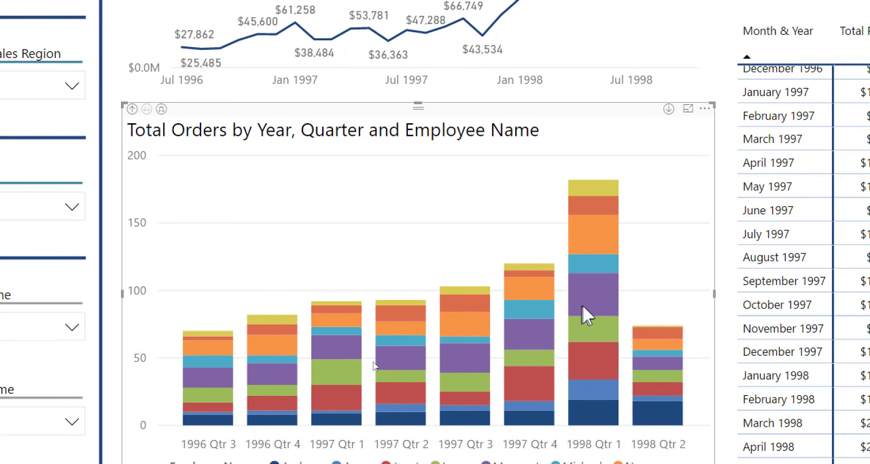
{"action": "mouse_move", "coordinate": [585, 305]}
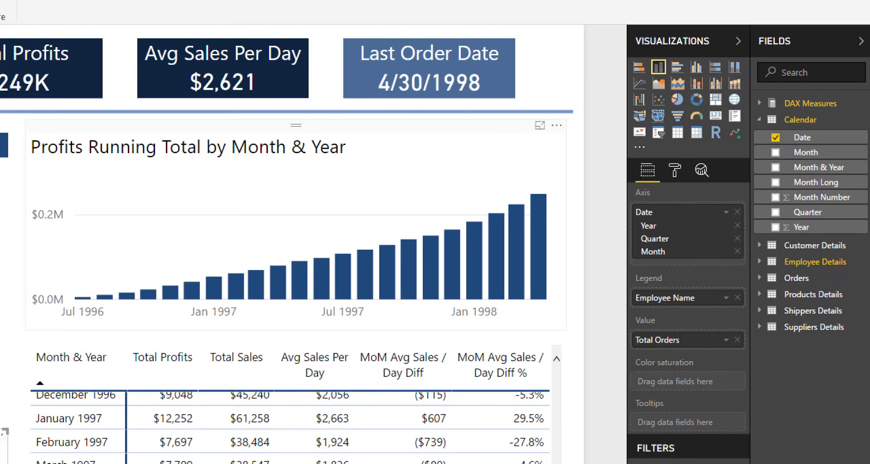
{"action": "left_click", "coordinate": [735, 94]}
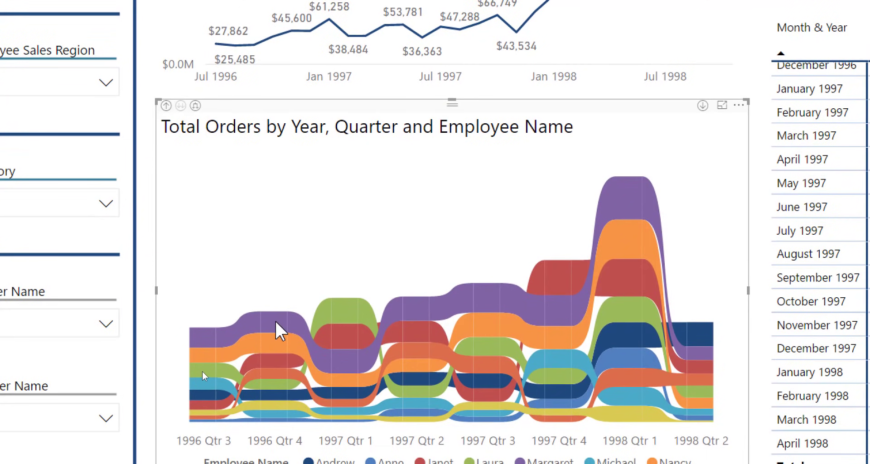
- Copy the formatting of the Total Sales & Forecast by Dates chart onto the Total Orders ribbon chart with Format Painter
{"action": "mouse_move", "coordinate": [336, 359]}
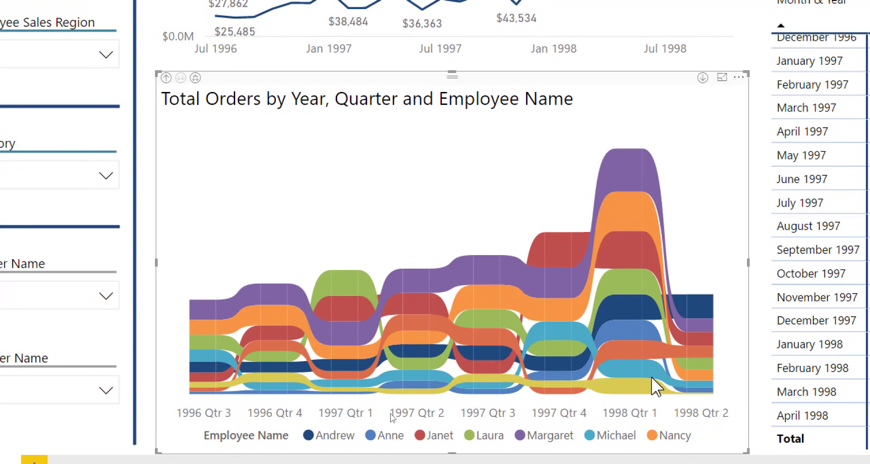
{"action": "mouse_move", "coordinate": [634, 389]}
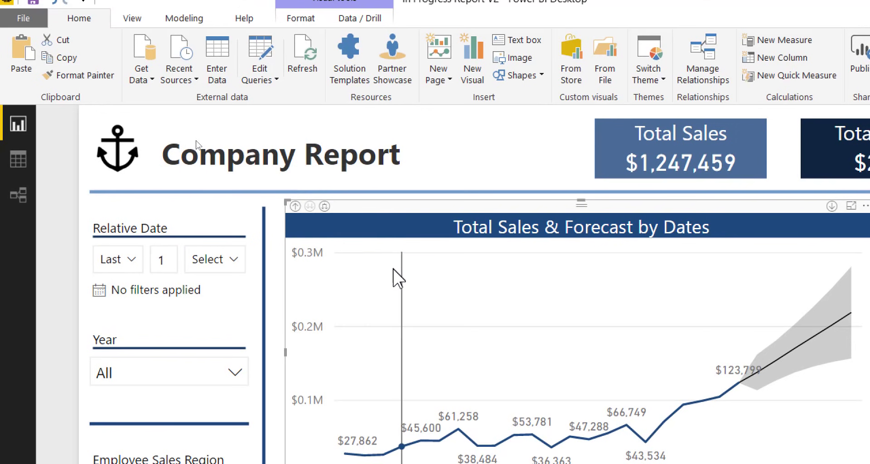
{"action": "left_click", "coordinate": [97, 78]}
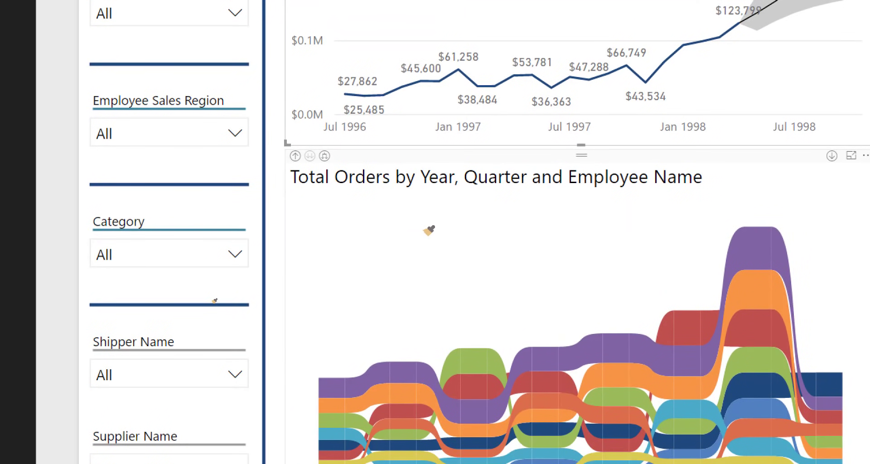
{"action": "left_click", "coordinate": [425, 205]}
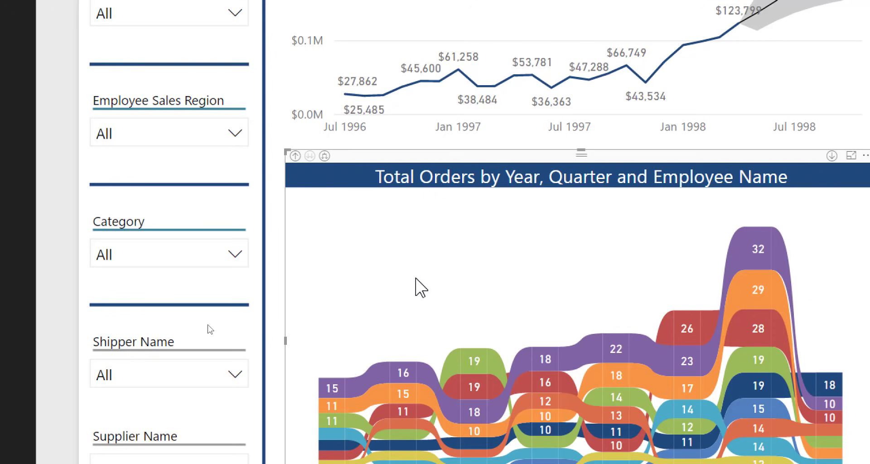
{"action": "scroll", "coordinate": [460, 375], "scroll_direction": "down", "scroll_amount": 2}
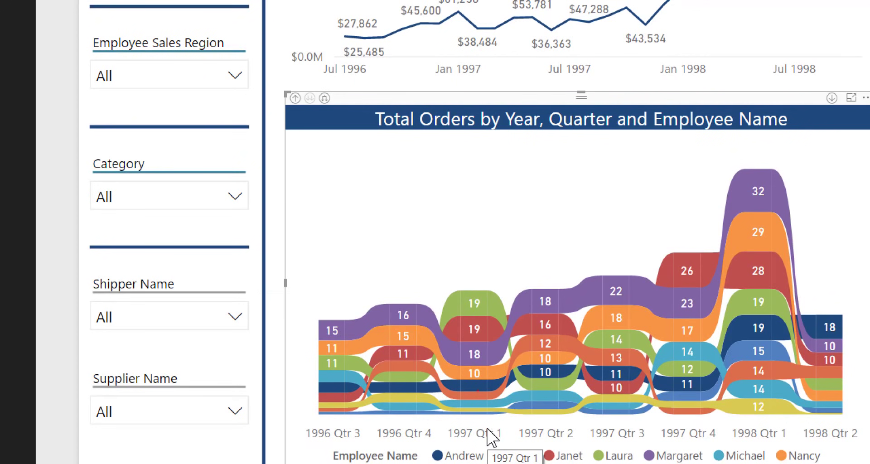
{"action": "left_click_drag", "start_coordinate": [452, 280], "coordinate": [498, 426]}
{"action": "mouse_move", "coordinate": [566, 423]}
{"action": "left_mouse_down"}
{"action": "mouse_move", "coordinate": [526, 363]}
{"action": "mouse_move", "coordinate": [526, 275]}
{"action": "left_mouse_up"}
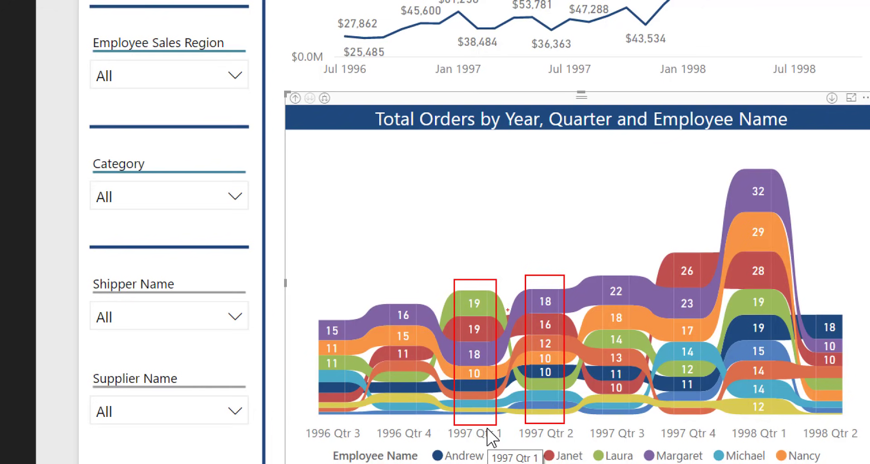
{"action": "key", "text": "Escape"}
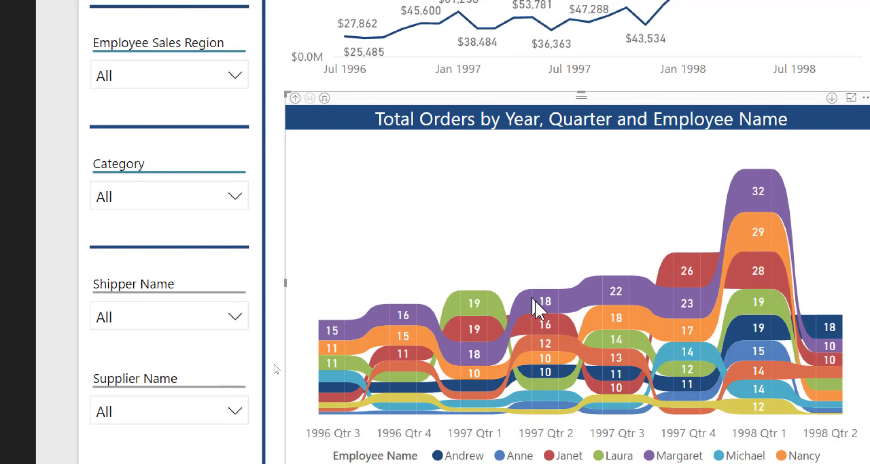
{"action": "mouse_move", "coordinate": [588, 284]}
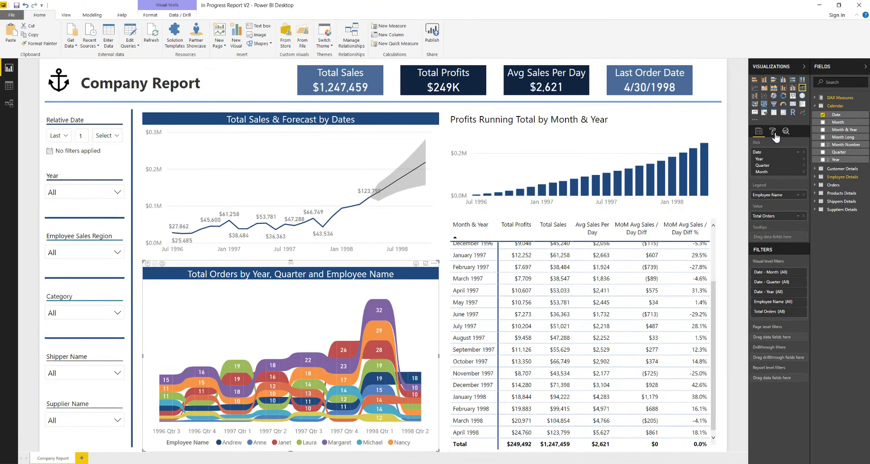
- Set the ribbon transparency of the Total Orders by Year, Quarter and Employee Name chart to 60
{"action": "left_click", "coordinate": [773, 131]}
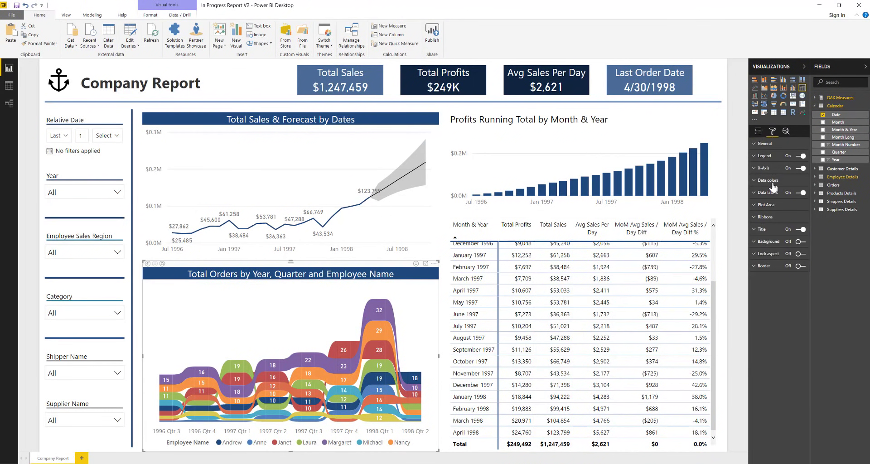
{"action": "left_click", "coordinate": [769, 217]}
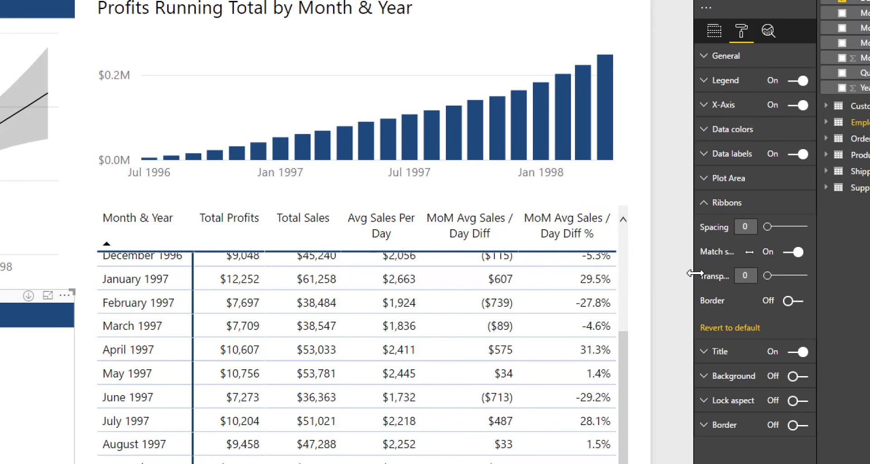
{"action": "left_click_drag", "start_coordinate": [695, 273], "coordinate": [672, 274]}
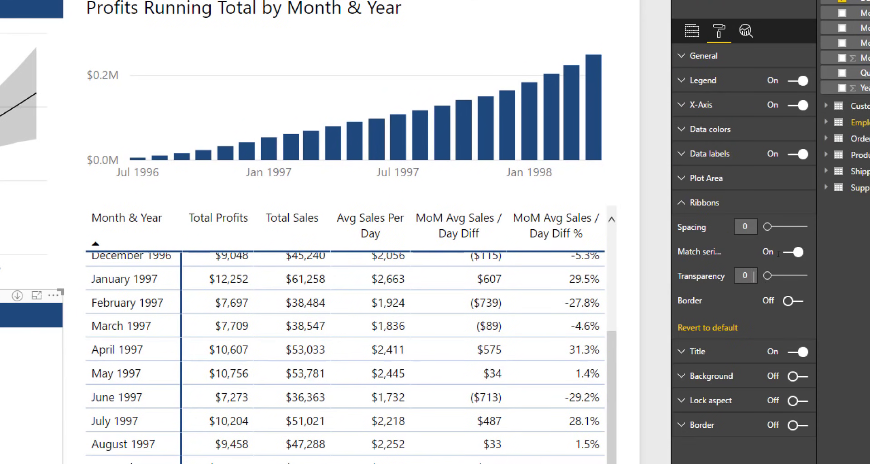
{"action": "type", "text": "60"}
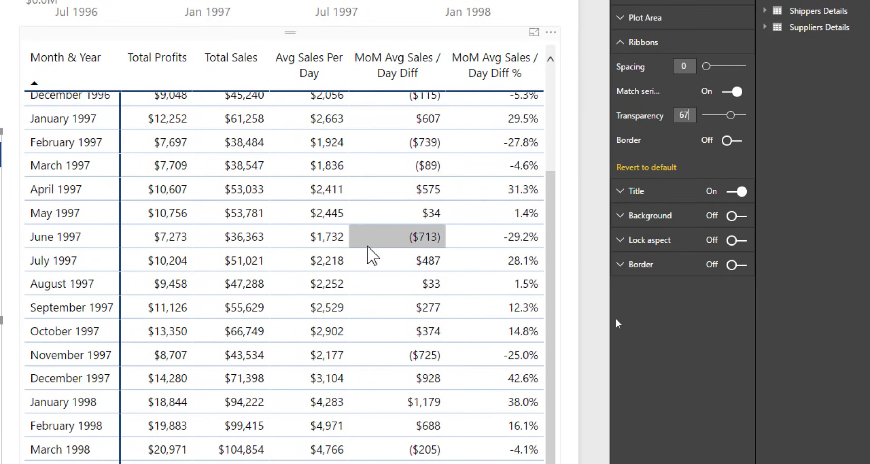
{"action": "key", "text": "BackSpace"}
{"action": "key", "text": "BackSpace"}
{"action": "type", "text": "18"}
{"action": "key", "text": "BackSpace"}
{"action": "key", "text": "BackSpace"}
{"action": "type", "text": "70"}
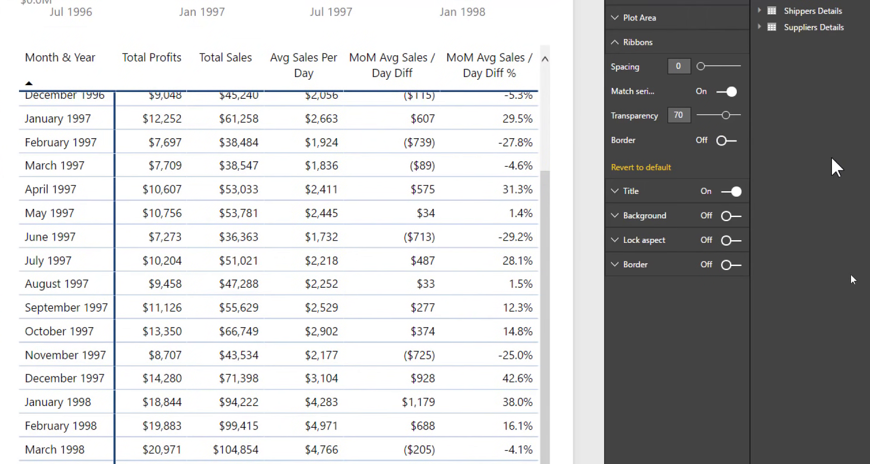
{"action": "key", "text": "BackSpace"}
{"action": "key", "text": "BackSpace"}
{"action": "type", "text": "60"}
- Slightly increase the ribbon spacing in the Total Orders ribbon chart
{"action": "key", "text": "shift+Tab"}
{"action": "key", "text": "Up"}
{"action": "key", "text": "Up"}
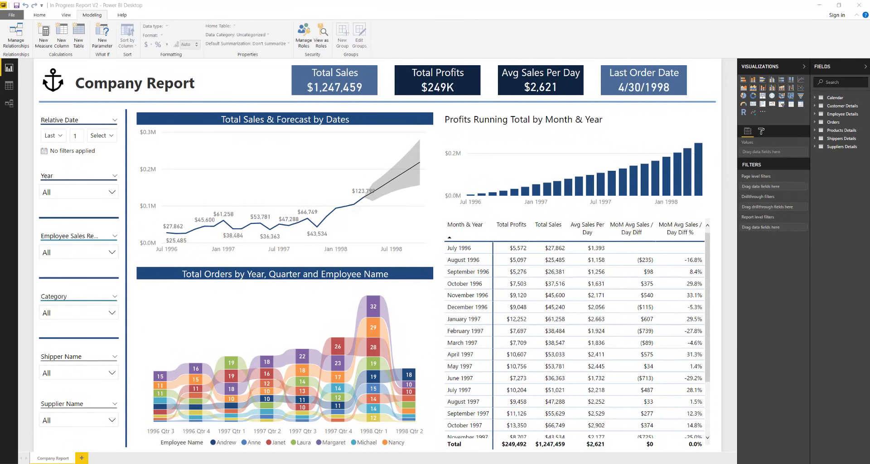
- Copy the Total Sales & Forecast by Dates formatting onto the Profits Running Total by Month & Year chart with Format Painter
{"action": "left_click", "coordinate": [540, 151]}
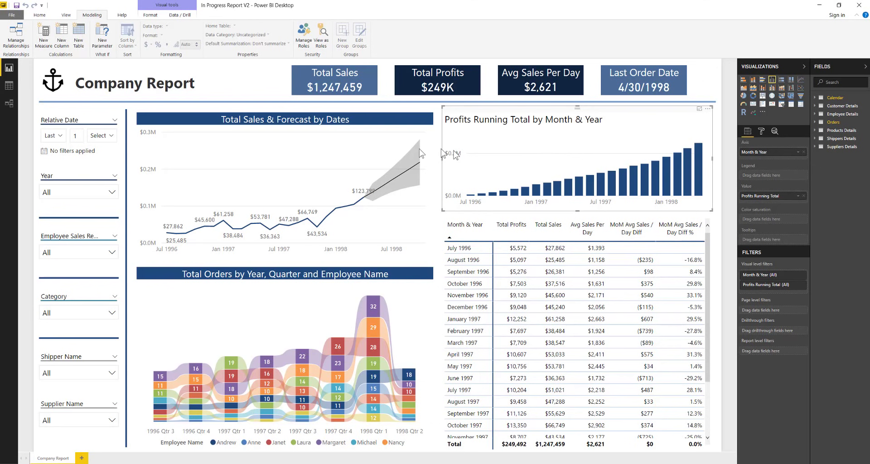
{"action": "left_click", "coordinate": [308, 164]}
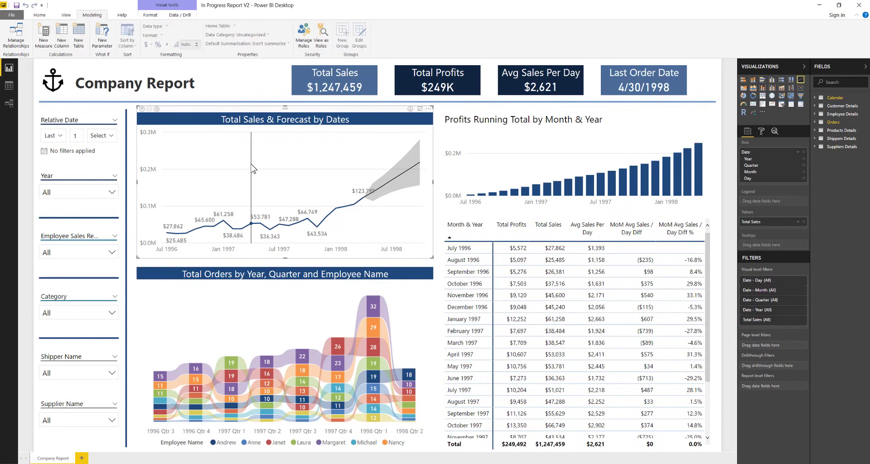
{"action": "left_click", "coordinate": [45, 15]}
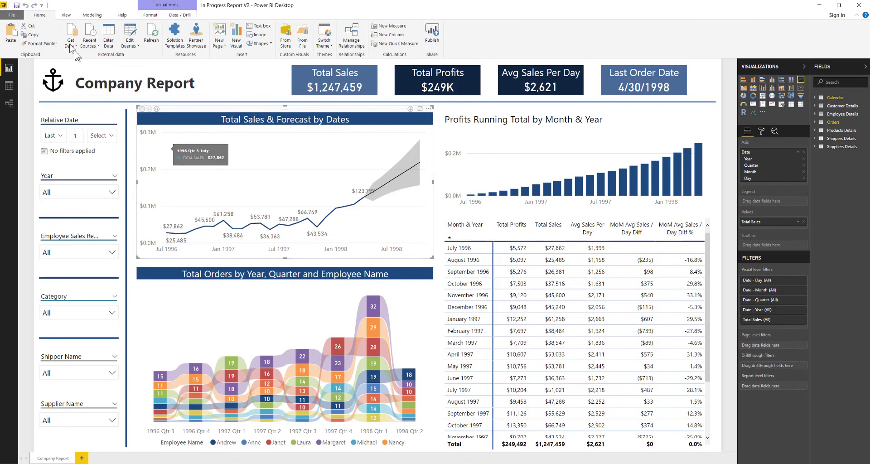
{"action": "left_click", "coordinate": [53, 45]}
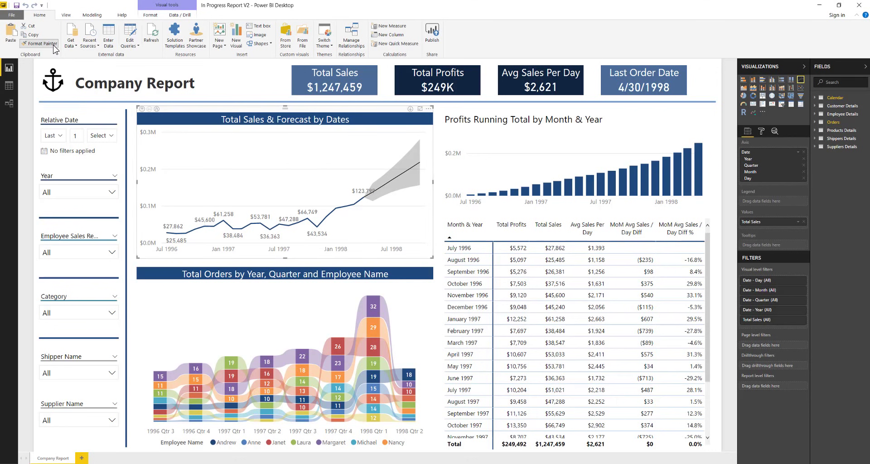
{"action": "left_click", "coordinate": [495, 141]}
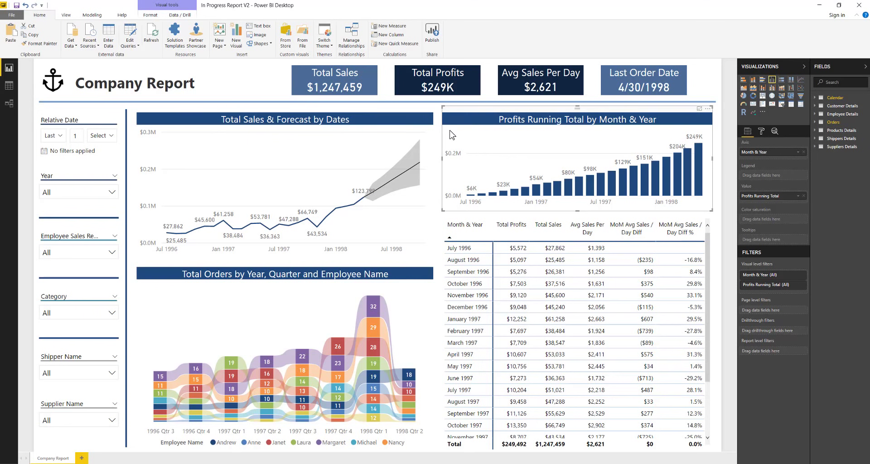
- Set the Y-axis display units of the Profits Running Total by Month & Year chart to Thousands
{"action": "left_click", "coordinate": [762, 133]}
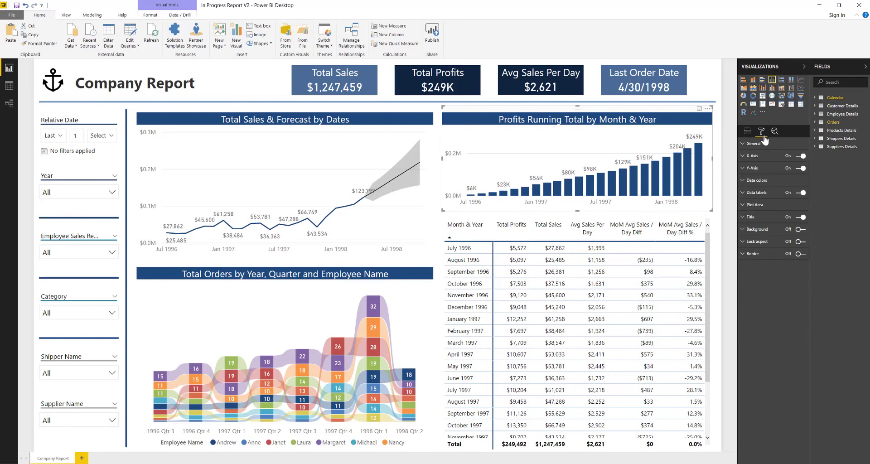
{"action": "left_click", "coordinate": [760, 170]}
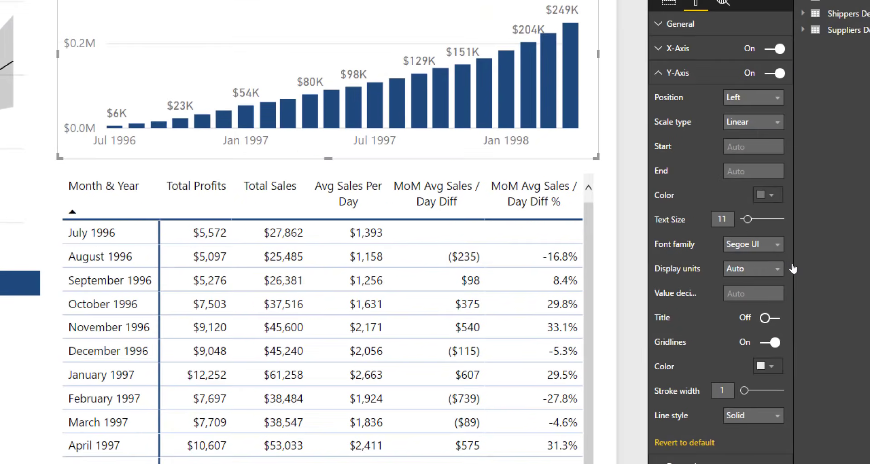
{"action": "left_click", "coordinate": [755, 268]}
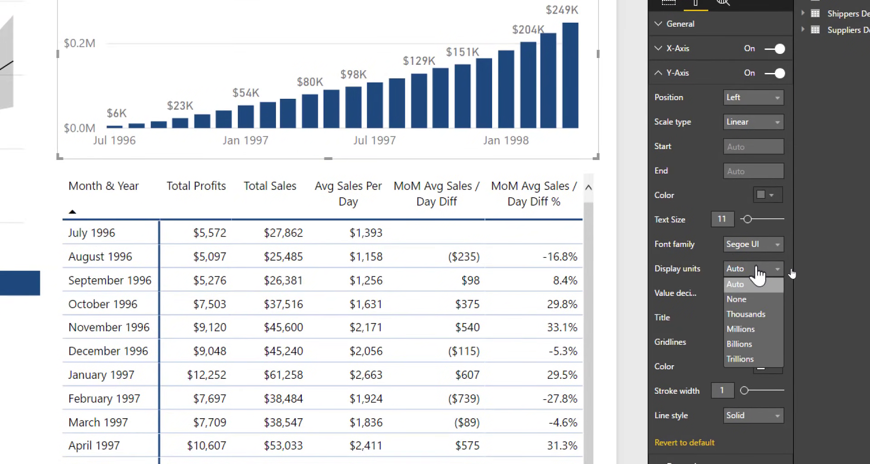
{"action": "left_click", "coordinate": [756, 314]}
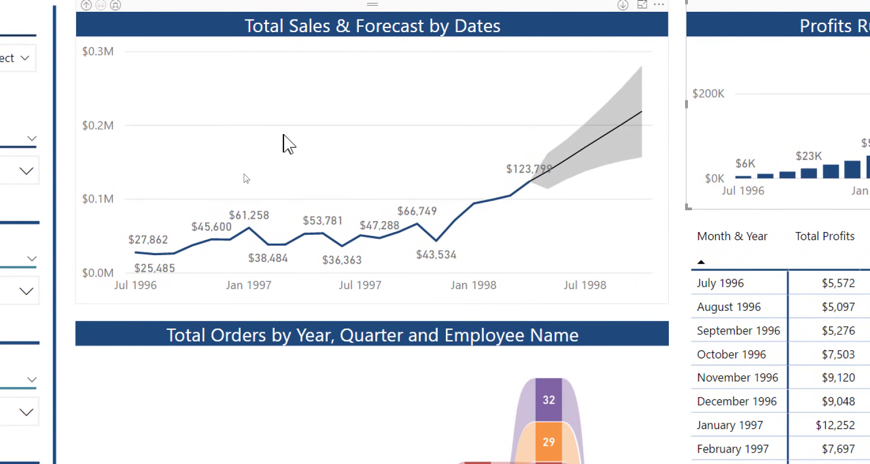
- Set the Y-axis display units of the Total Sales & Forecast by Dates chart to Thousands and deselect it
{"action": "left_click", "coordinate": [231, 141]}
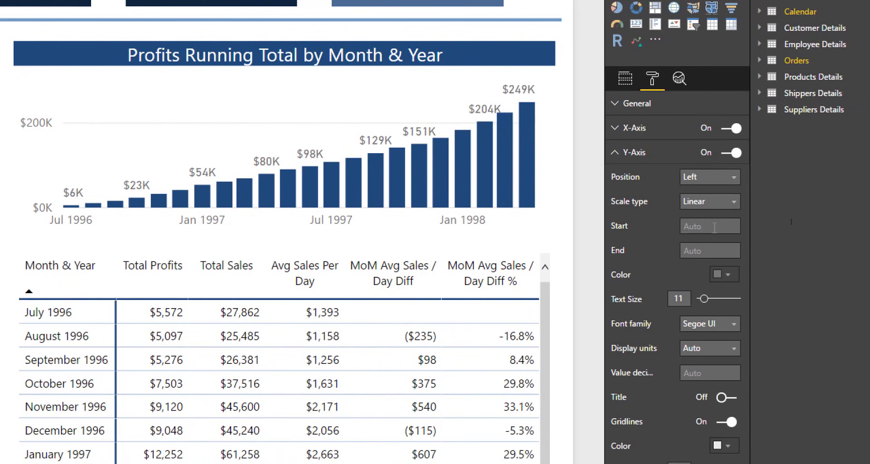
{"action": "left_click", "coordinate": [821, 350]}
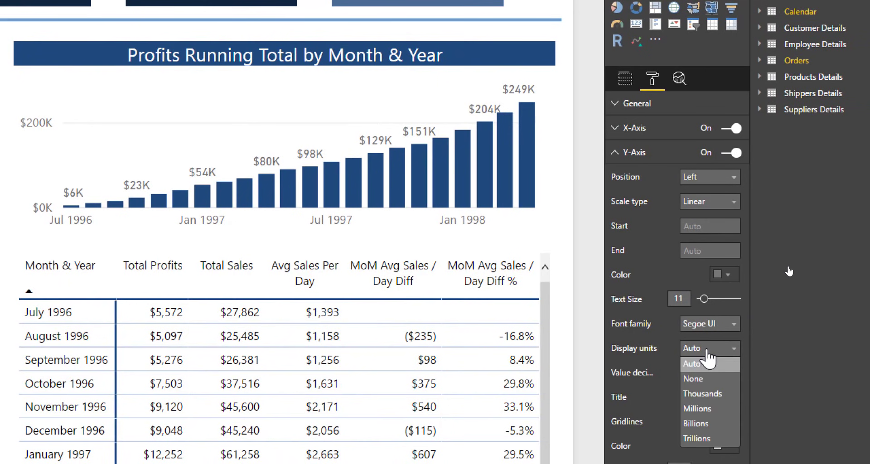
{"action": "left_click", "coordinate": [703, 394]}
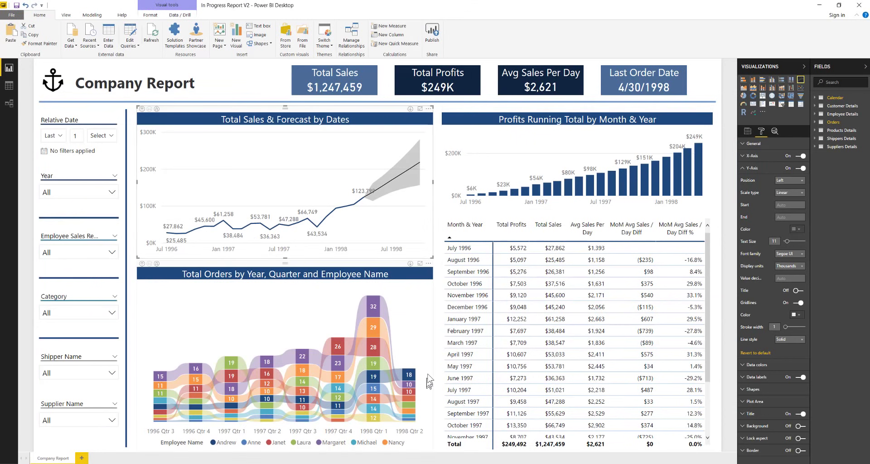
{"action": "left_click", "coordinate": [437, 358]}
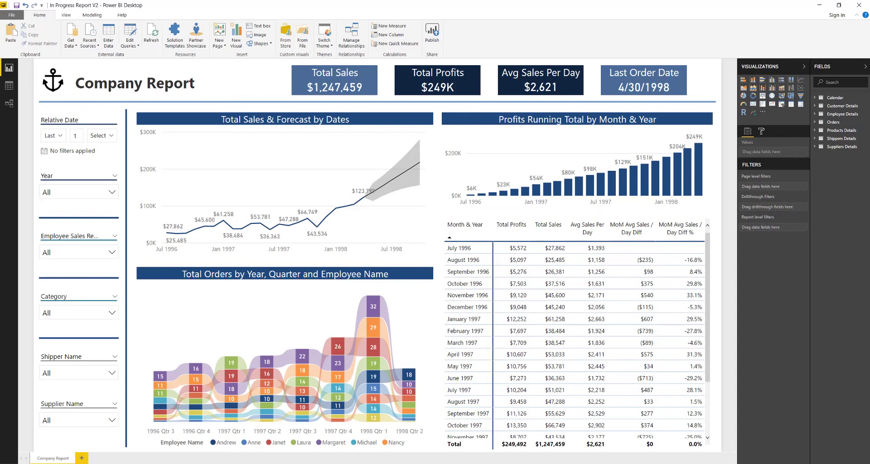
- Add data bars to the matrix's Total Profits column, ranging from Lowest value to Highest value with the default colours
{"action": "left_click", "coordinate": [495, 217]}
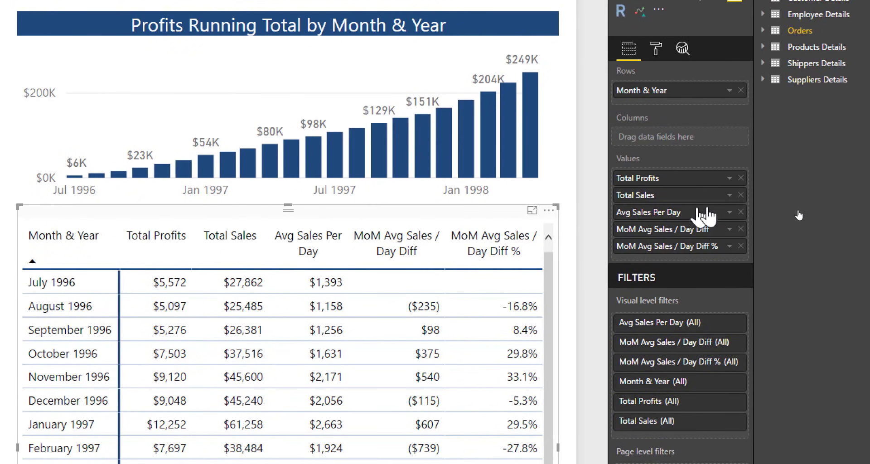
{"action": "left_click", "coordinate": [730, 179]}
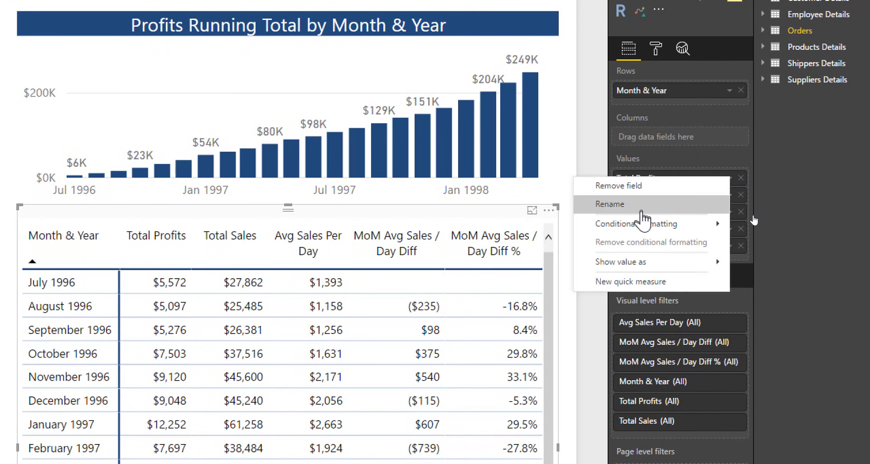
{"action": "mouse_move", "coordinate": [648, 225]}
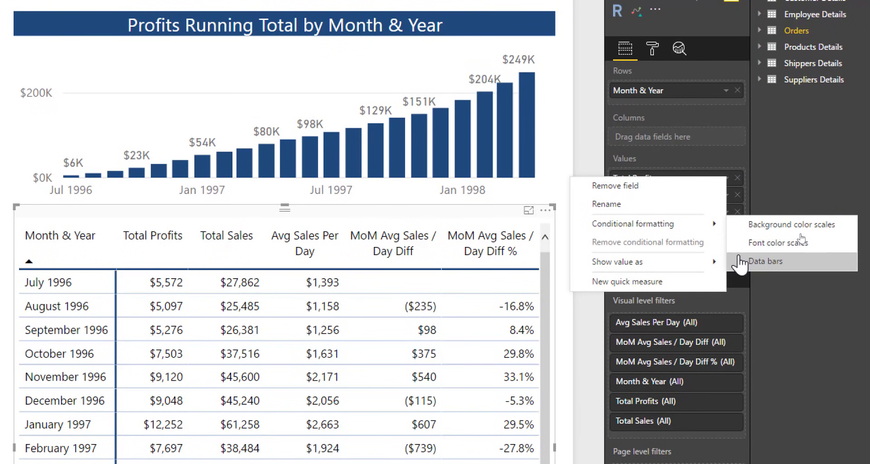
{"action": "mouse_move", "coordinate": [707, 224]}
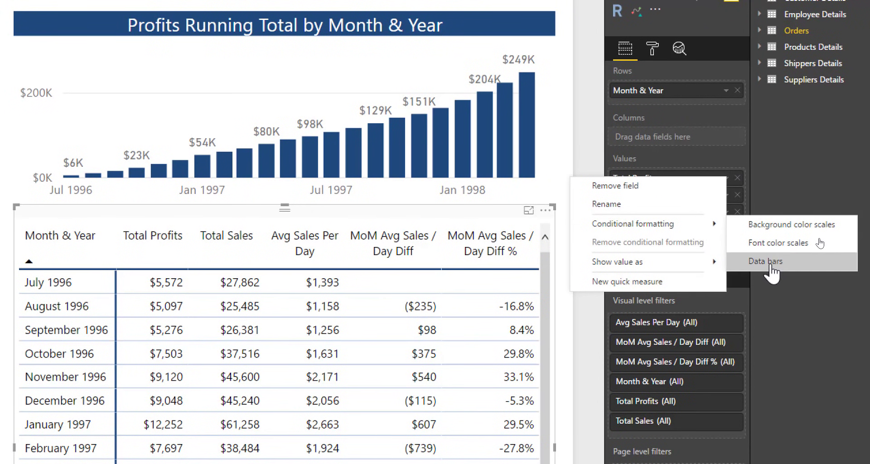
{"action": "left_click", "coordinate": [771, 262]}
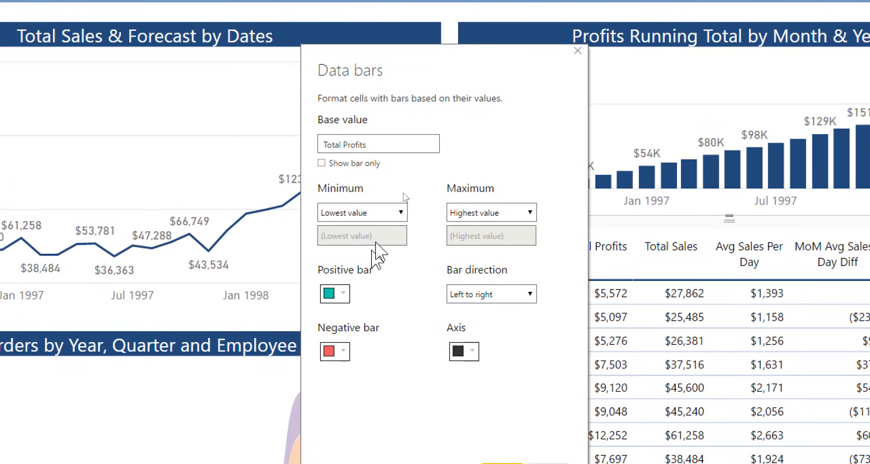
{"action": "left_click", "coordinate": [351, 214]}
{"action": "left_click", "coordinate": [355, 225]}
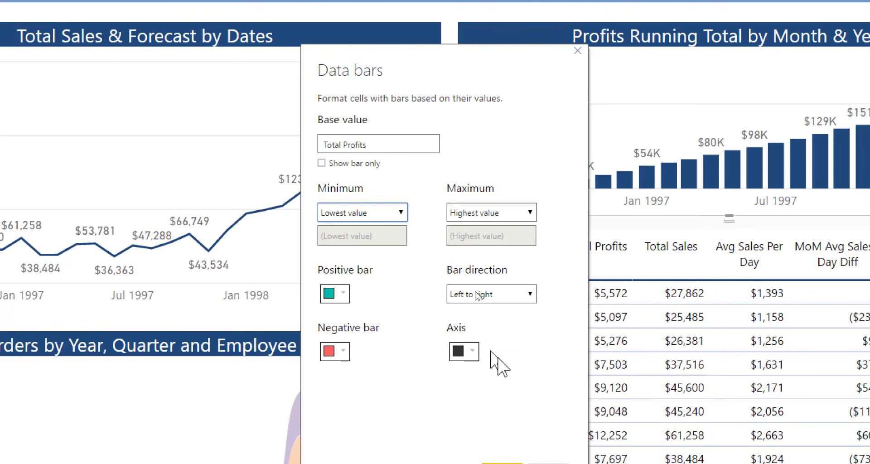
{"action": "left_click", "coordinate": [503, 463]}
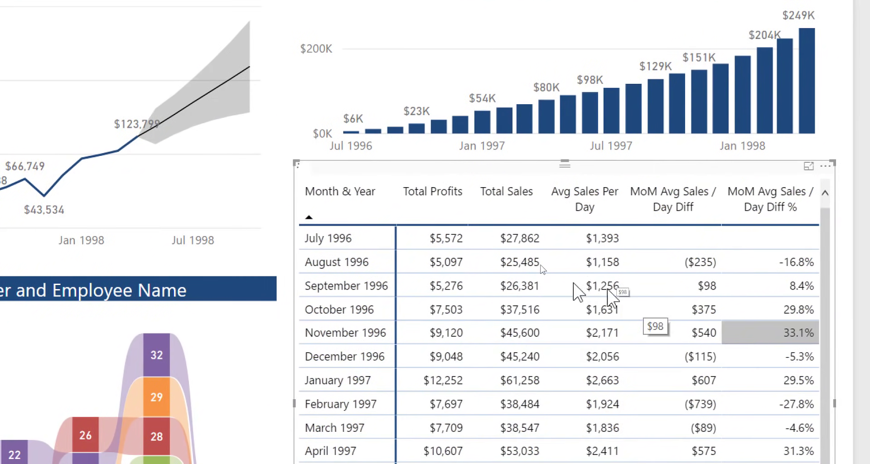
{"action": "scroll", "coordinate": [458, 271], "scroll_direction": "down", "scroll_amount": 3}
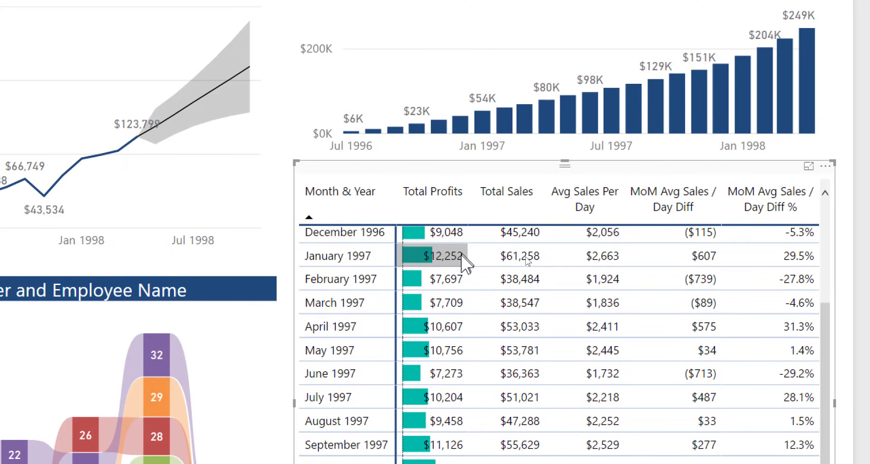
- Add data bars to the matrix's MoM Avg Sales / Day Diff % column, ranging from Lowest value to Highest value with the default colours
{"action": "scroll", "coordinate": [460, 263], "scroll_direction": "up", "scroll_amount": 3}
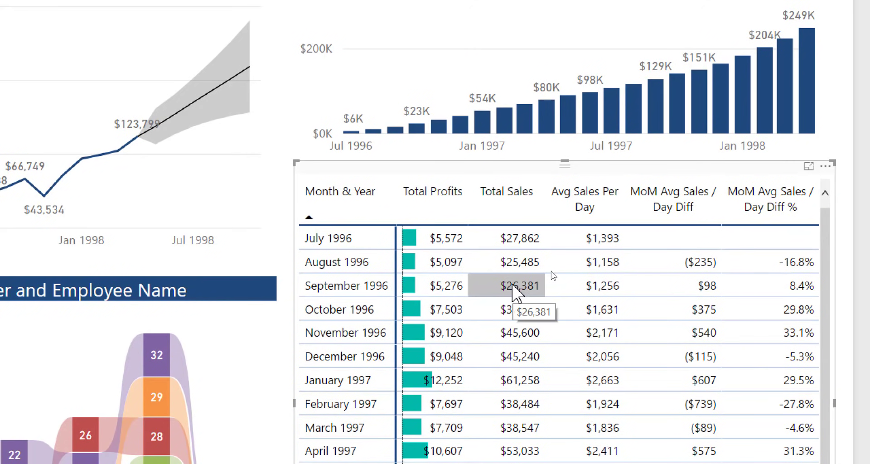
{"action": "scroll", "coordinate": [514, 293], "scroll_direction": "down", "scroll_amount": 3}
{"action": "scroll", "coordinate": [507, 299], "scroll_direction": "up", "scroll_amount": 3}
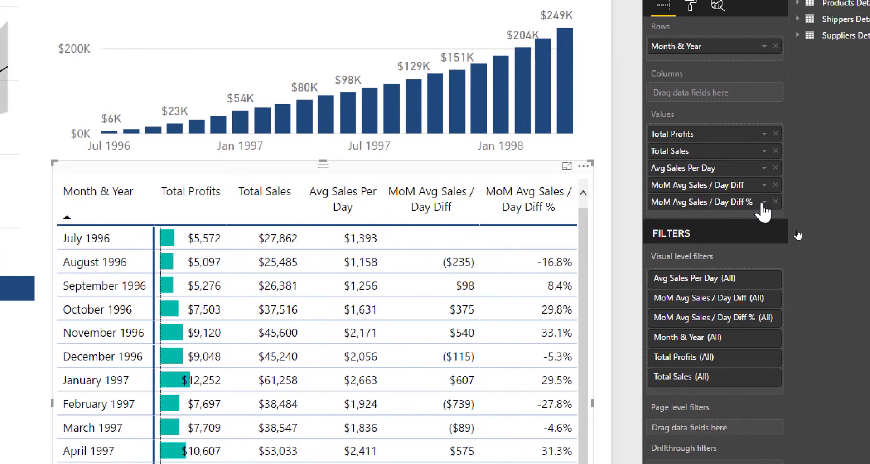
{"action": "left_click", "coordinate": [774, 202]}
{"action": "mouse_move", "coordinate": [671, 247]}
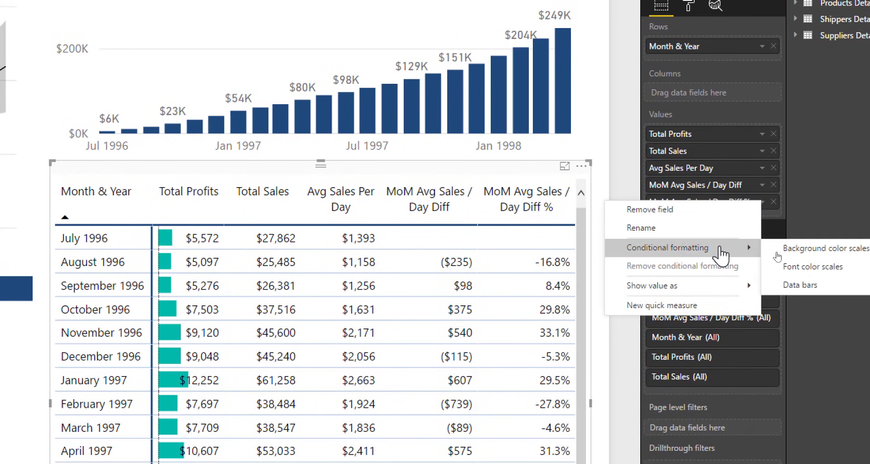
{"action": "left_click", "coordinate": [778, 285]}
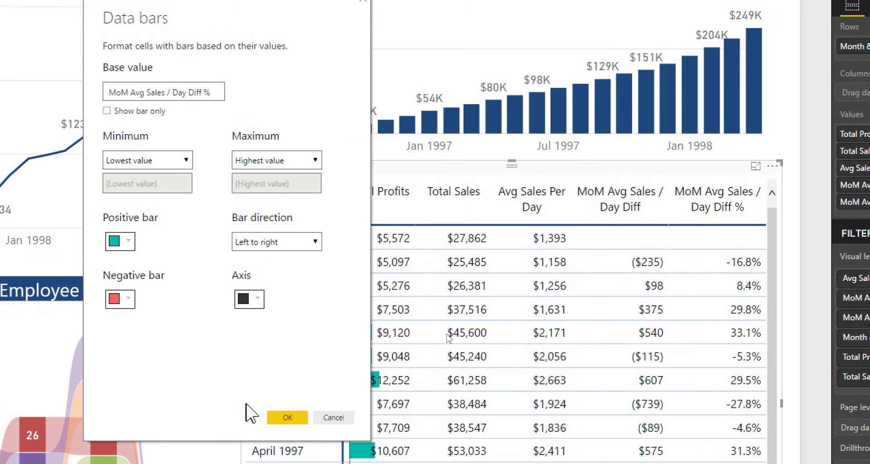
{"action": "left_click", "coordinate": [274, 428]}
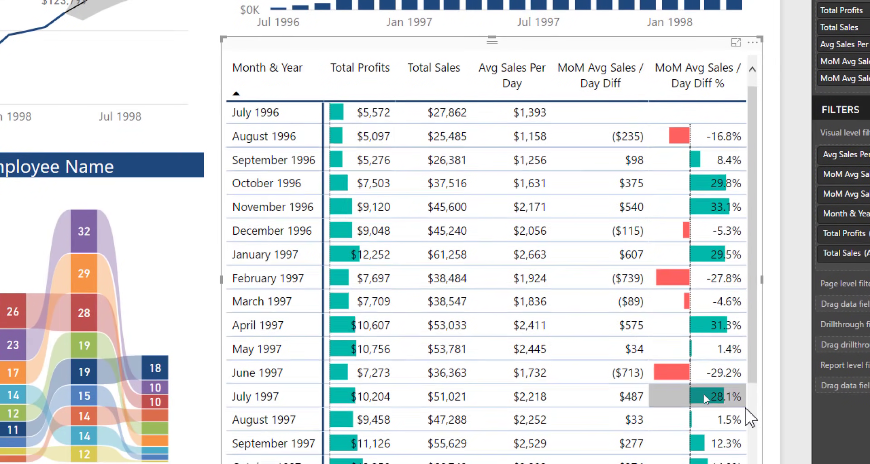
{"action": "scroll", "coordinate": [704, 394], "scroll_direction": "down", "scroll_amount": 2}
{"action": "scroll", "coordinate": [704, 393], "scroll_direction": "up", "scroll_amount": 2}
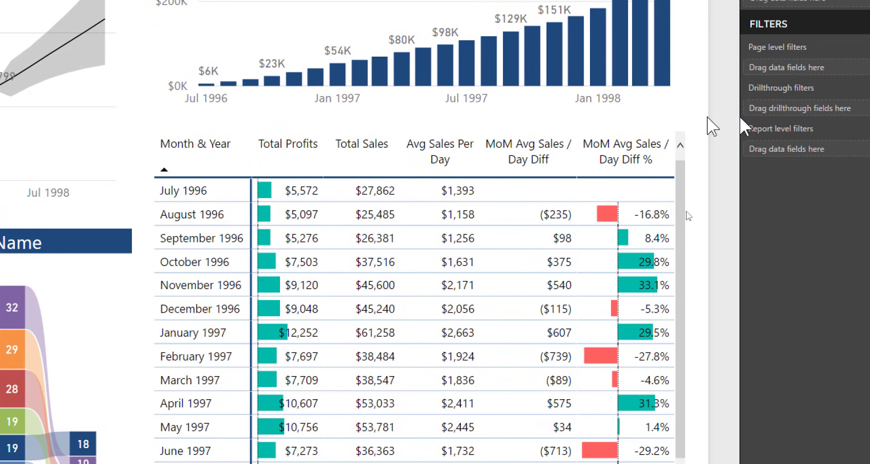
- Try a background color scale on the matrix's MoM Avg Sales / Day Diff column with the default Lowest value to Highest value colours
{"action": "left_click", "coordinate": [642, 128]}
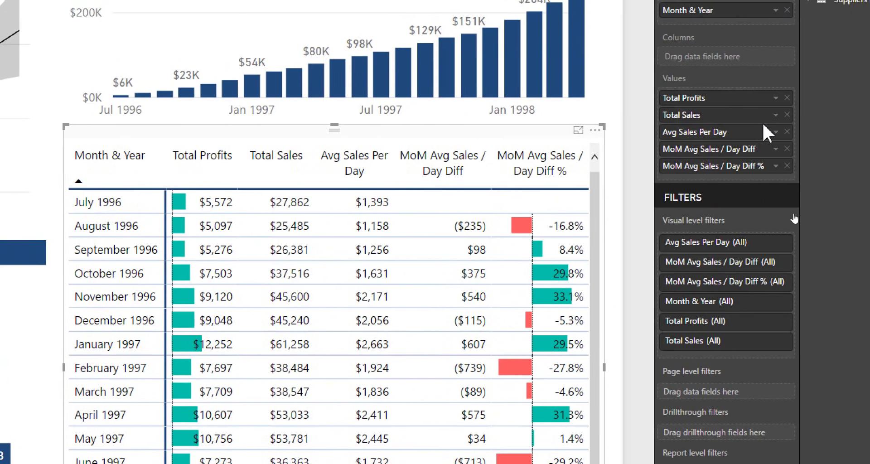
{"action": "left_click", "coordinate": [798, 156]}
{"action": "mouse_move", "coordinate": [744, 200]}
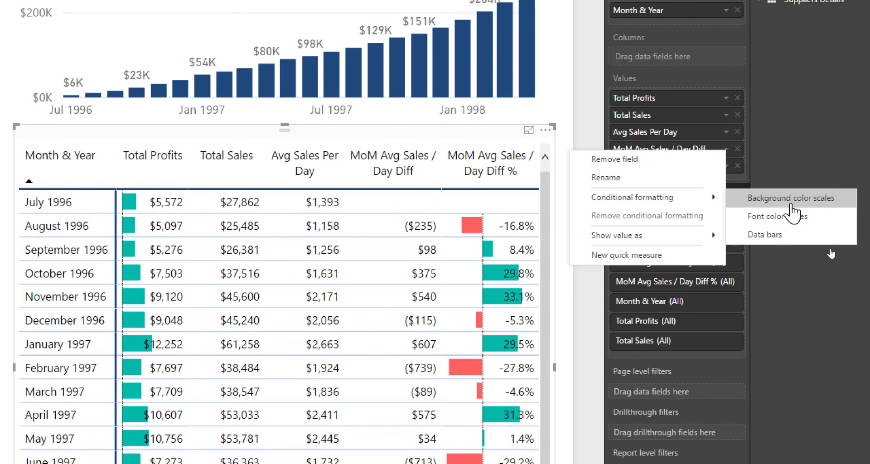
{"action": "left_click", "coordinate": [792, 205]}
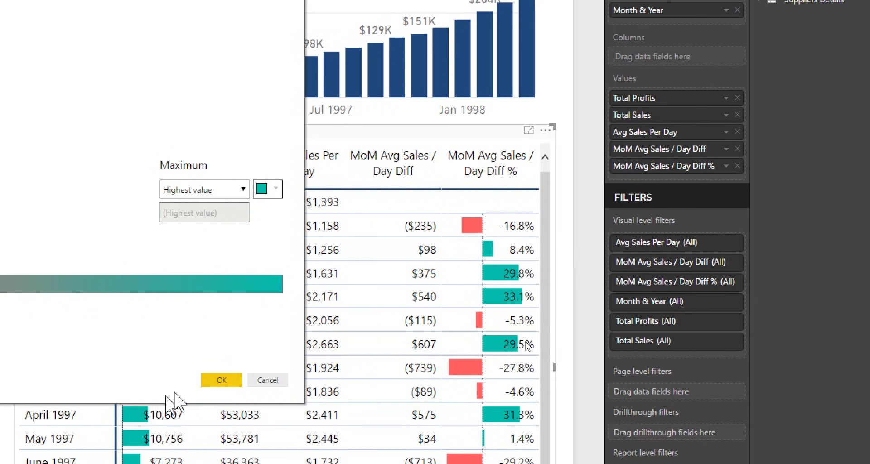
{"action": "left_click", "coordinate": [229, 383]}
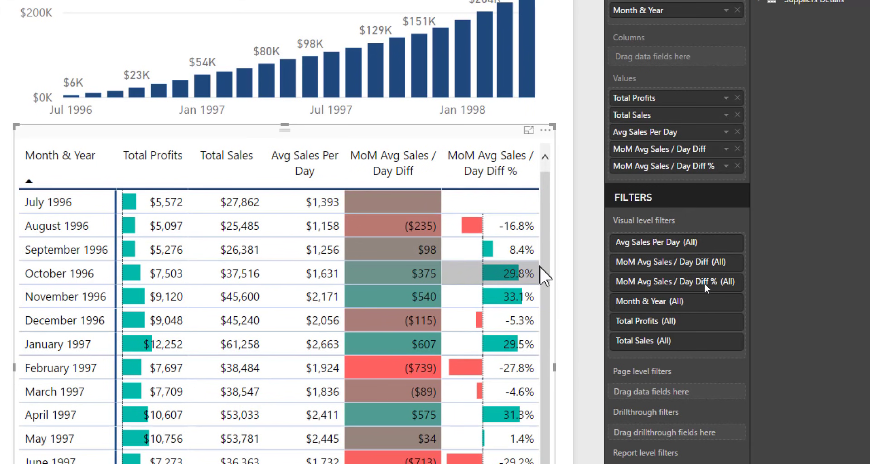
{"action": "scroll", "coordinate": [541, 272], "scroll_direction": "down", "scroll_amount": 3}
{"action": "scroll", "coordinate": [538, 288], "scroll_direction": "up", "scroll_amount": 3}
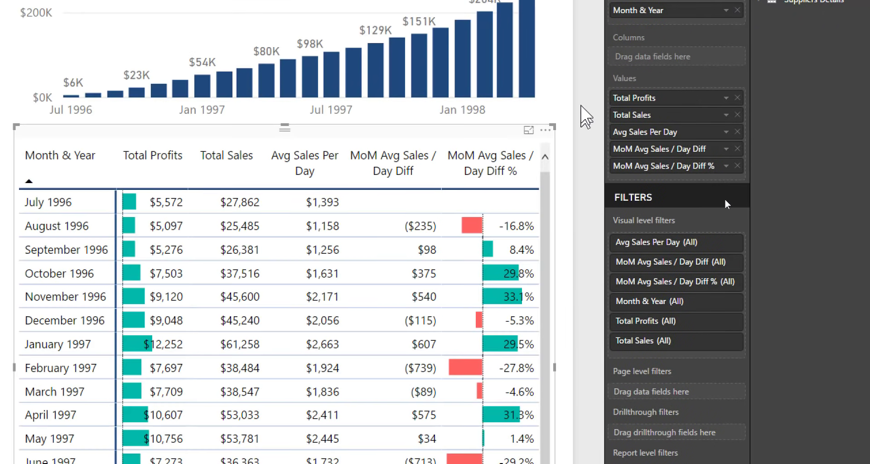
- Apply a font color scale to the MoM Avg Sales / Day Diff column with the default Lowest value and Highest value settings
{"action": "left_click", "coordinate": [727, 150]}
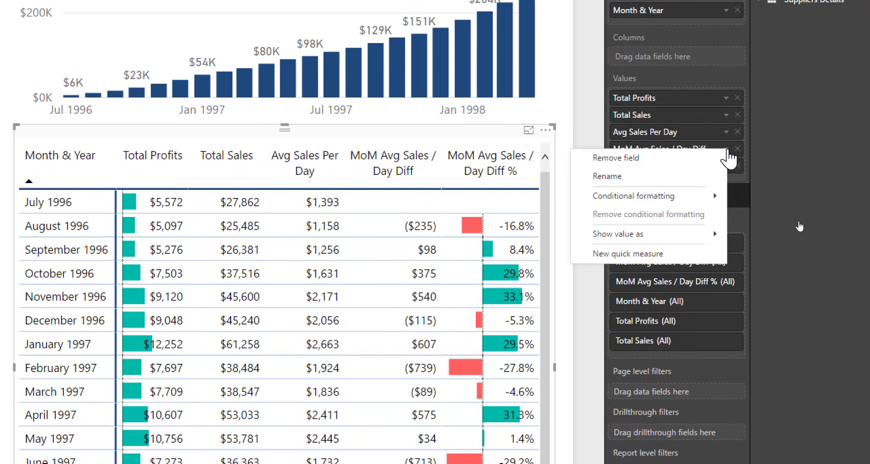
{"action": "mouse_move", "coordinate": [718, 193]}
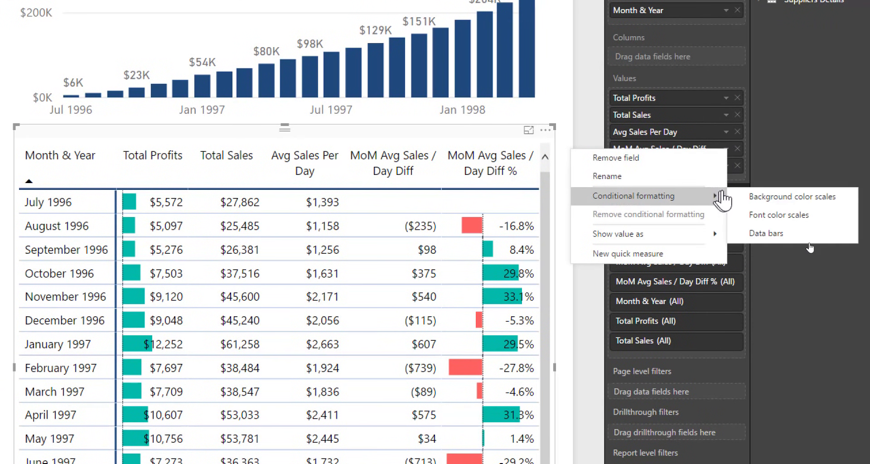
{"action": "left_click", "coordinate": [786, 217]}
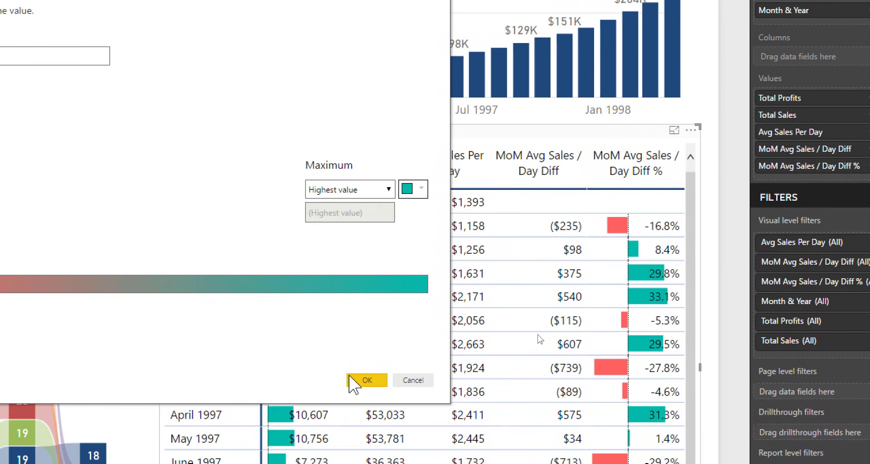
{"action": "left_click", "coordinate": [362, 382]}
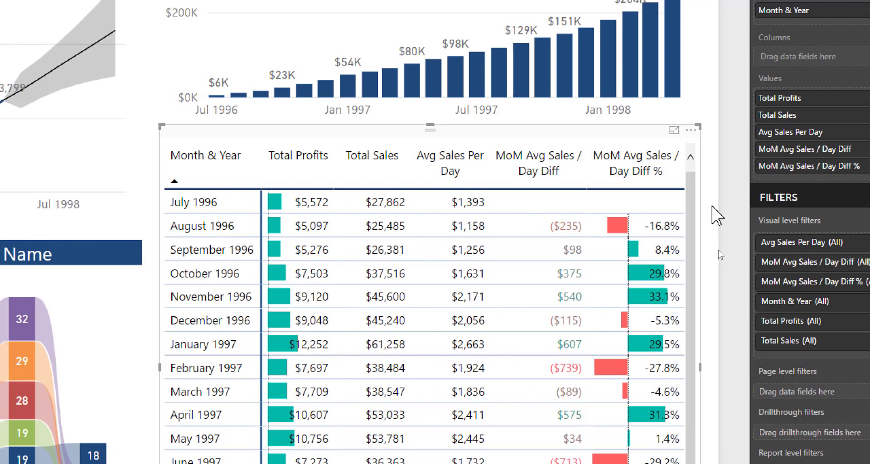
{"action": "scroll", "coordinate": [655, 349], "scroll_direction": "down", "scroll_amount": 5}
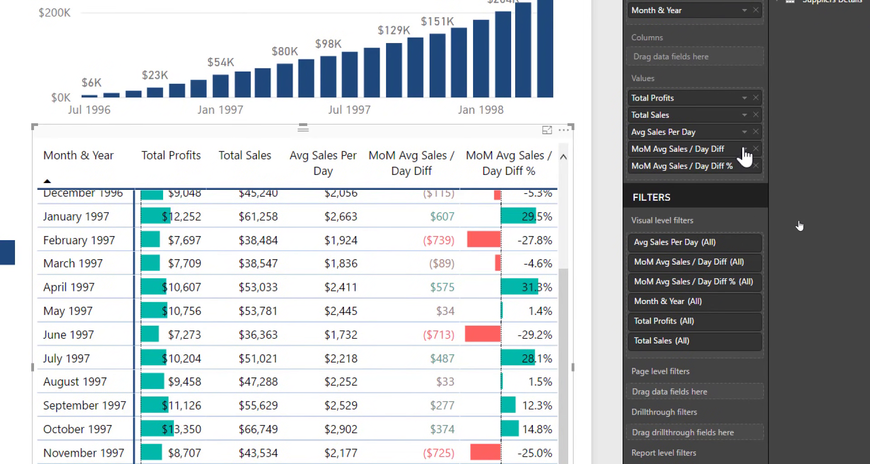
- Set the MoM Avg Sales / Day Diff font color scale to Number limits, with minimum -1 in red and maximum 0 in teal
{"action": "left_click", "coordinate": [744, 150]}
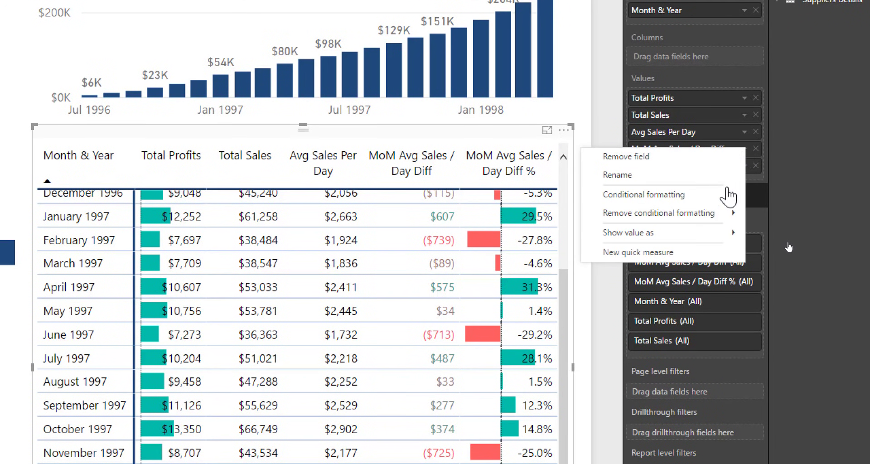
{"action": "mouse_move", "coordinate": [729, 194]}
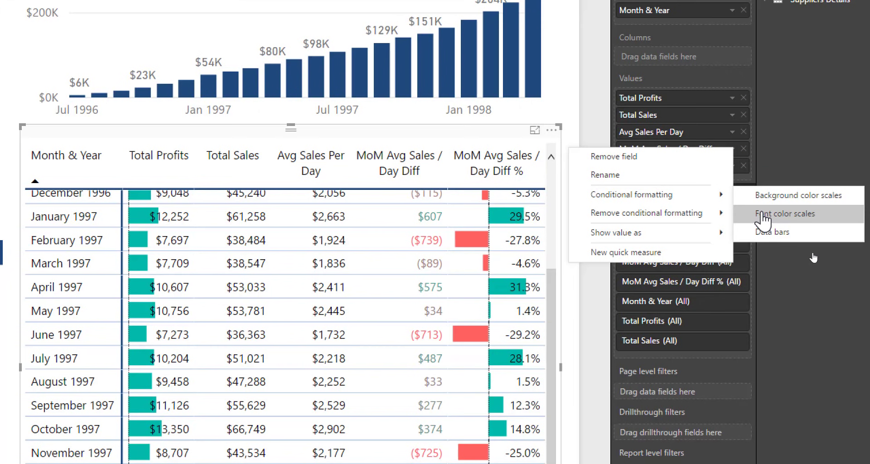
{"action": "left_click", "coordinate": [763, 215]}
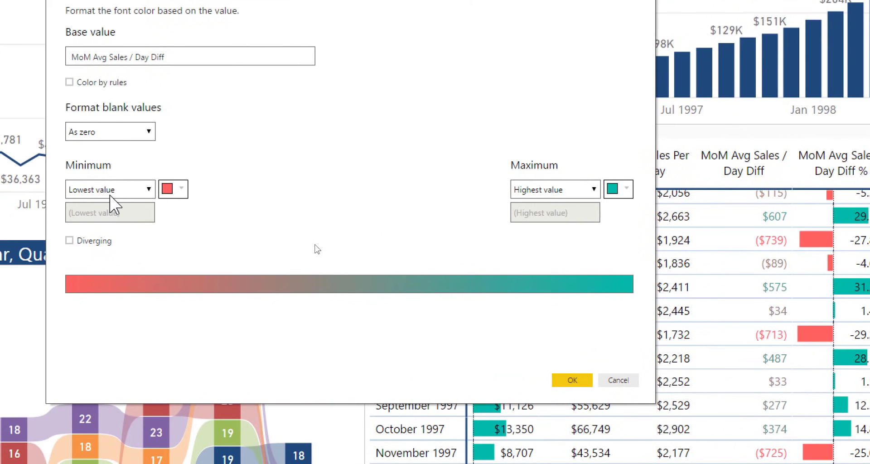
{"action": "left_click", "coordinate": [136, 190]}
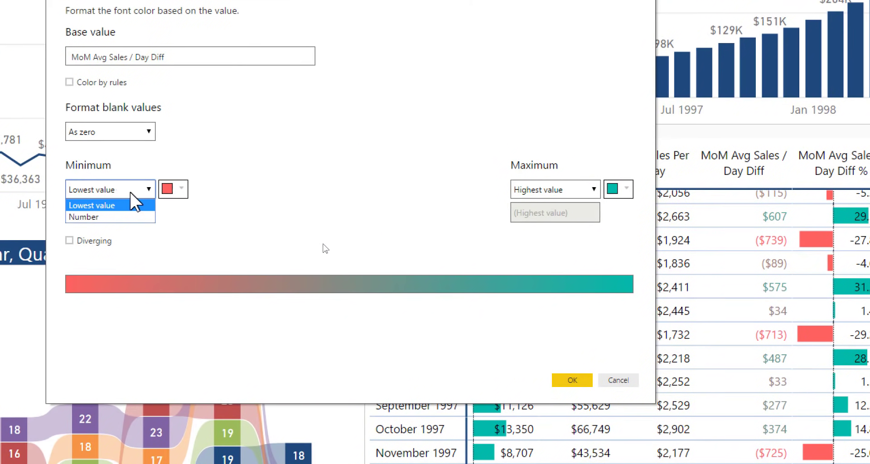
{"action": "left_click", "coordinate": [116, 216]}
{"action": "left_click", "coordinate": [526, 189]}
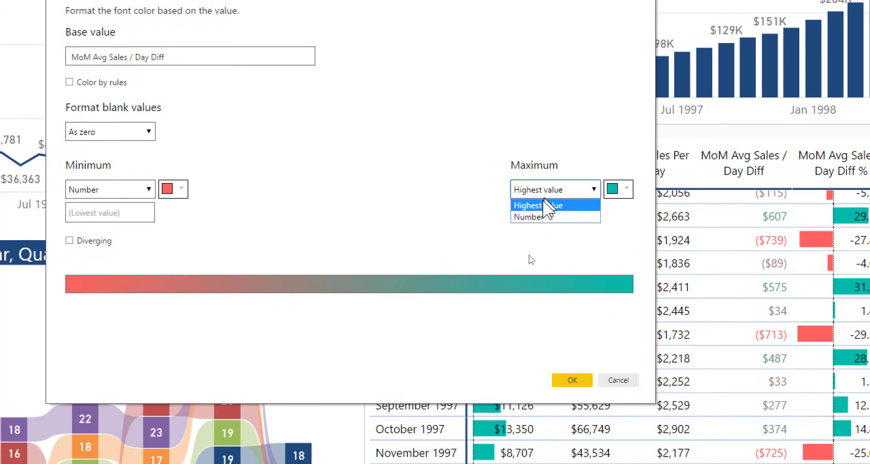
{"action": "left_click", "coordinate": [529, 217]}
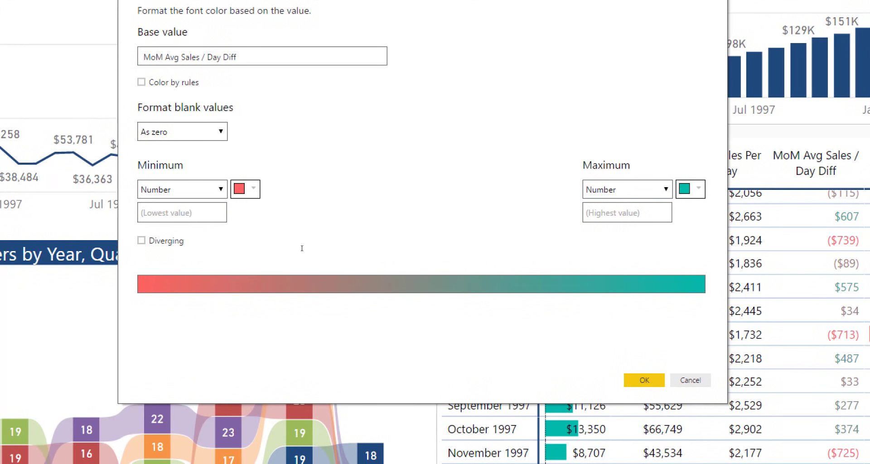
{"action": "type", "text": "-1"}
{"action": "left_click", "coordinate": [624, 211]}
{"action": "type", "text": "0"}
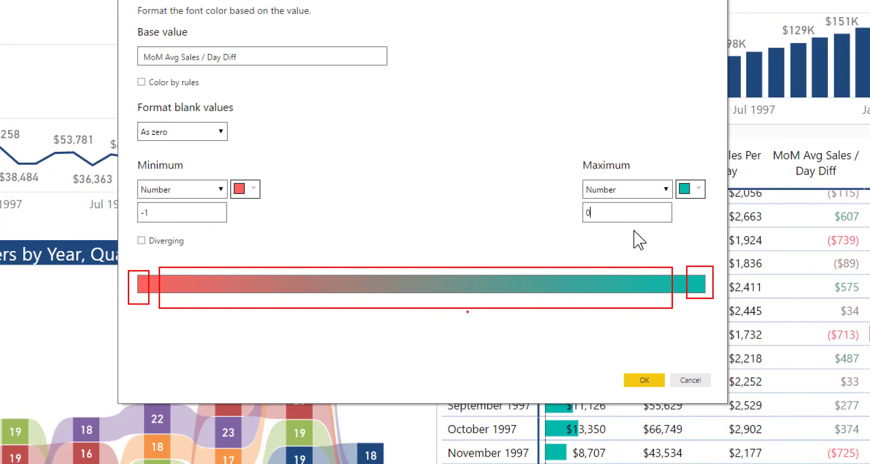
{"action": "left_click", "coordinate": [650, 382]}
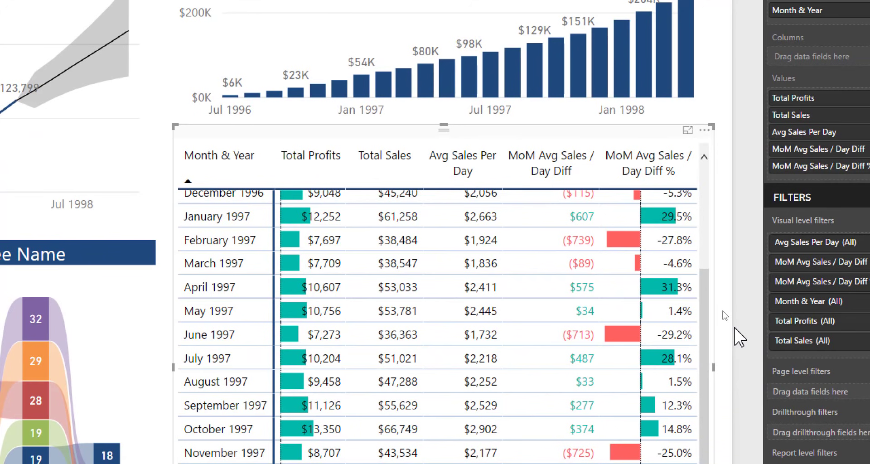
{"action": "scroll", "coordinate": [653, 345], "scroll_direction": "up", "scroll_amount": 3}
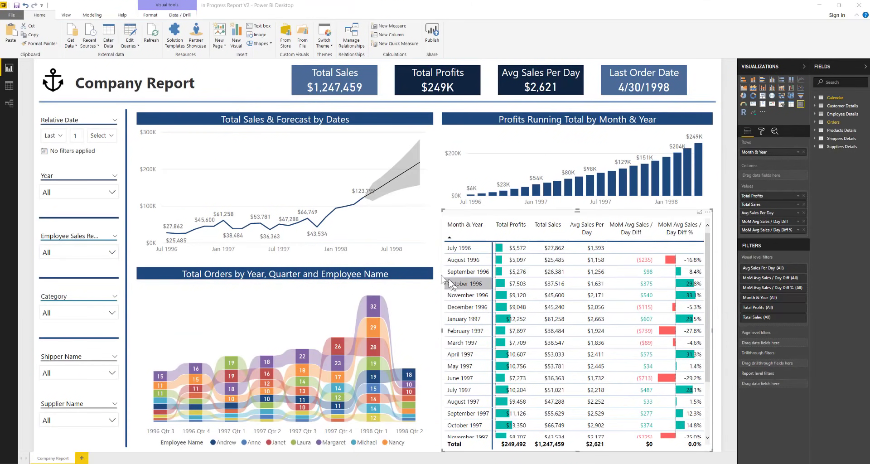
- Deselect the matrix, expand the Orders table's fields, search the field list for DAX and clear the search
{"action": "left_click", "coordinate": [438, 271]}
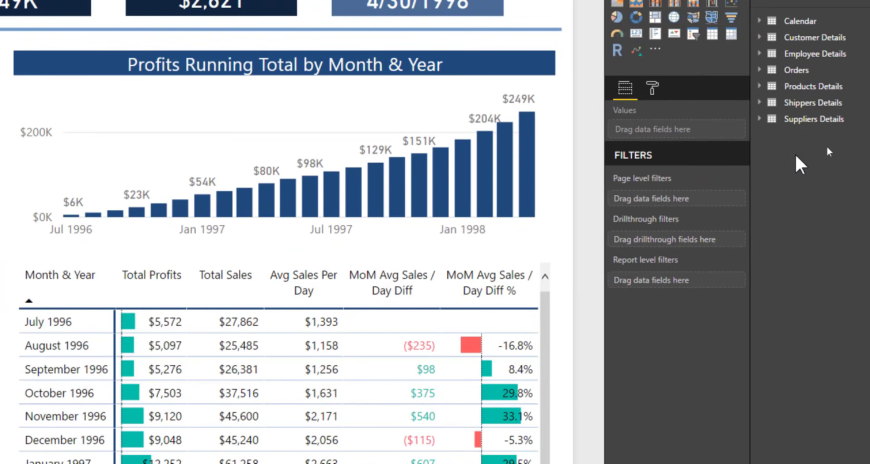
{"action": "left_click", "coordinate": [761, 70]}
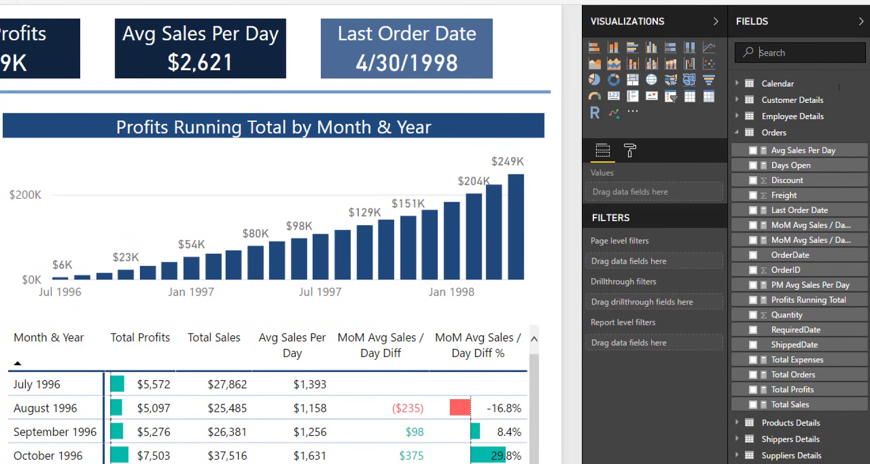
{"action": "type", "text": "DAX"}
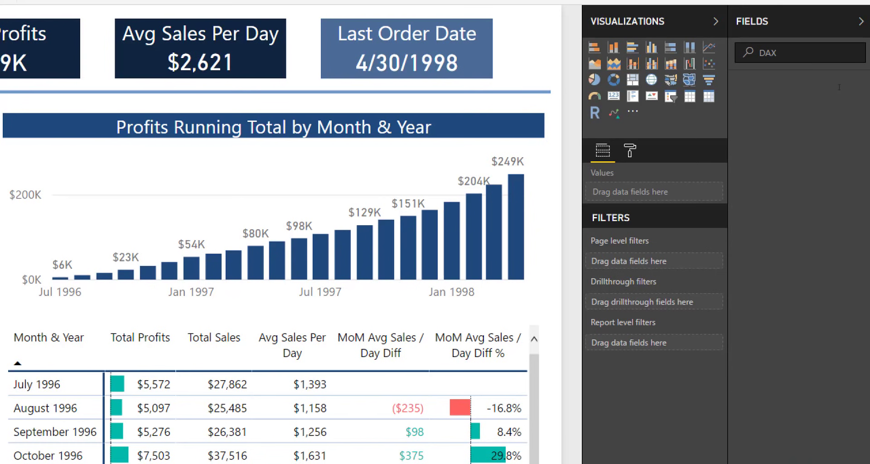
{"action": "key", "text": "BackSpace"}
{"action": "key", "text": "BackSpace"}
{"action": "key", "text": "BackSpace"}
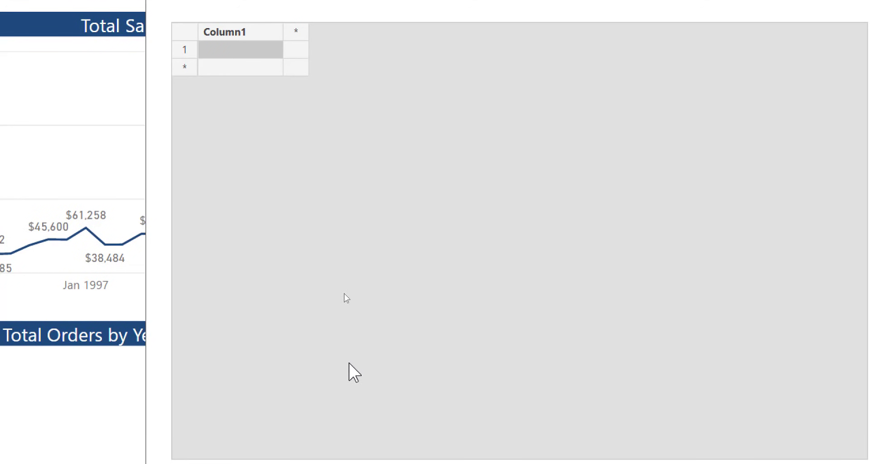
- Name the new blank entered-data table DAX Measures and load it into the model
{"action": "double_click", "coordinate": [213, 426]}
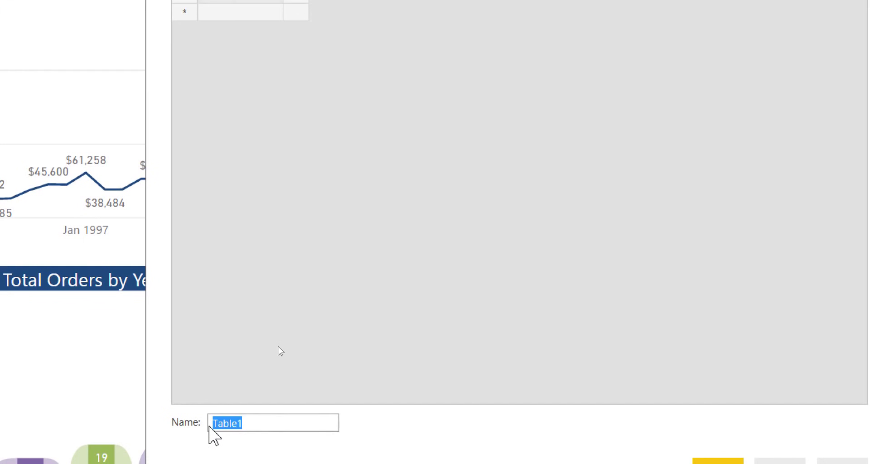
{"action": "type", "text": "DAX"}
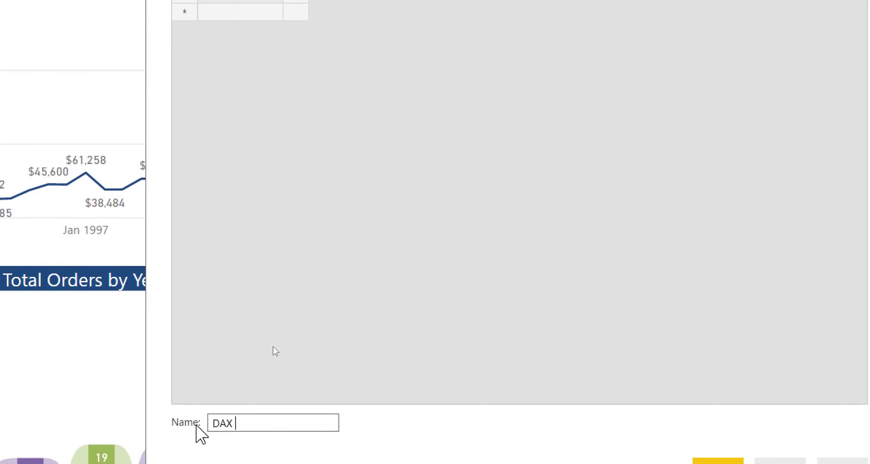
{"action": "type", "text": " Measures"}
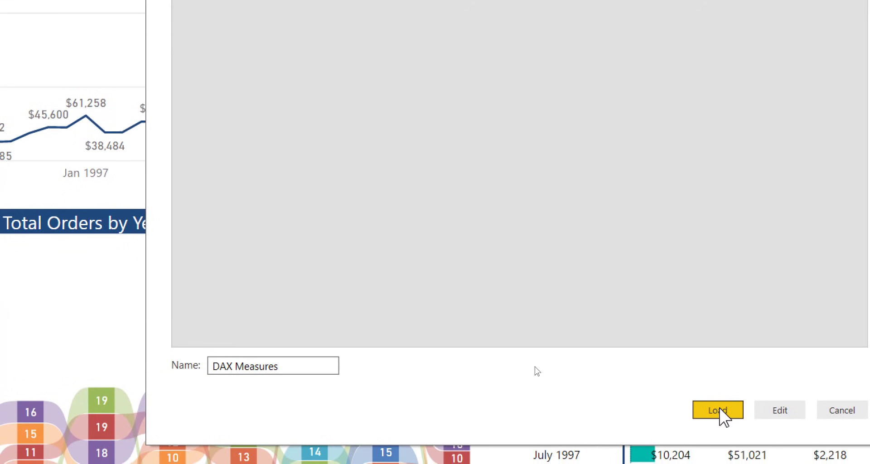
{"action": "left_click", "coordinate": [721, 410]}
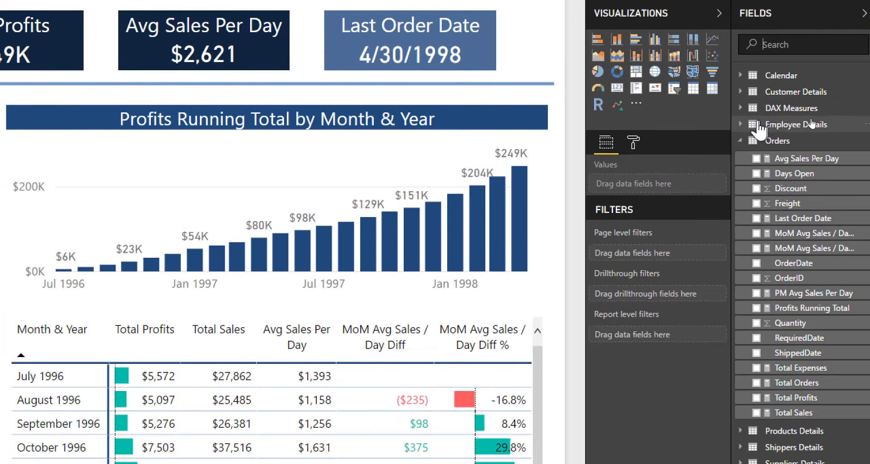
- Move the Avg Sales Per Day measure from Orders to the DAX Measures table by changing its home table
{"action": "left_click", "coordinate": [804, 114]}
{"action": "left_click", "coordinate": [804, 114]}
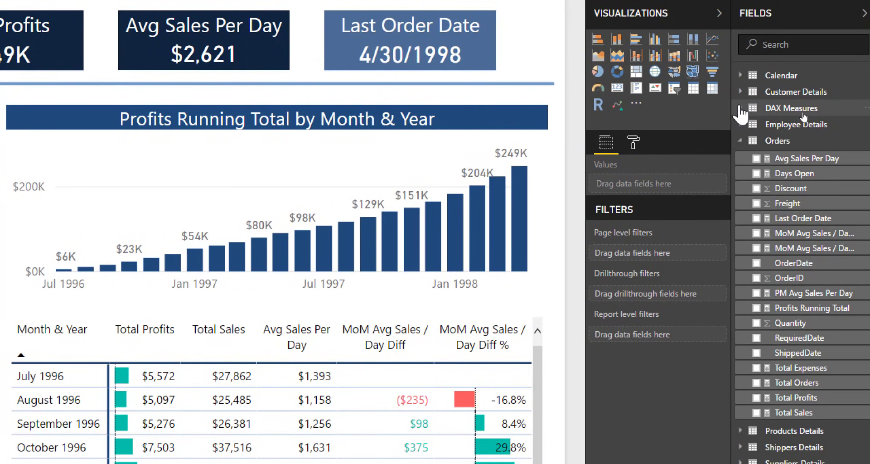
{"action": "left_click", "coordinate": [800, 159]}
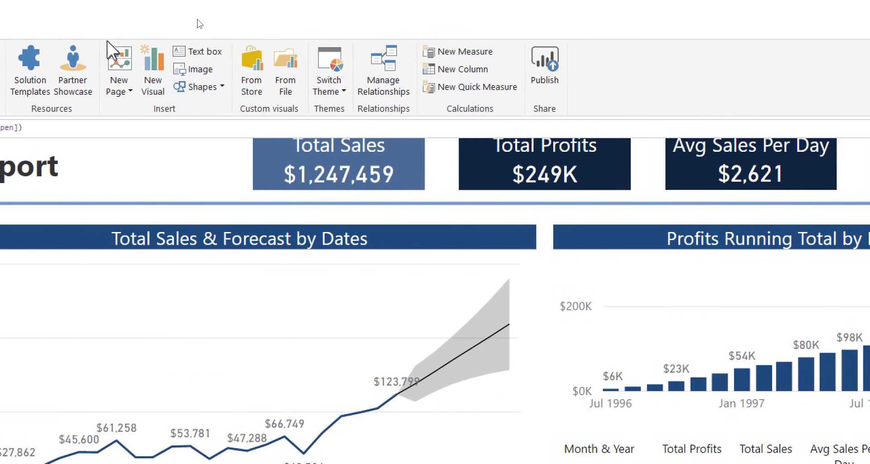
{"action": "left_click", "coordinate": [102, 27]}
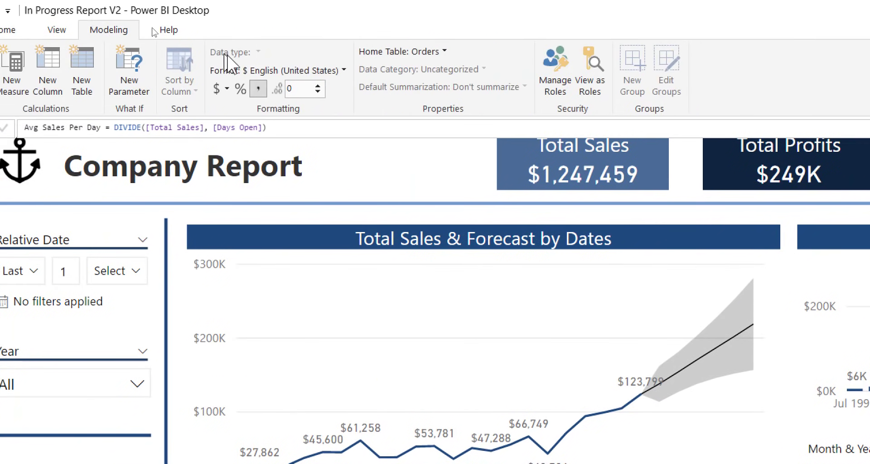
{"action": "left_click", "coordinate": [442, 53]}
{"action": "left_click", "coordinate": [393, 121]}
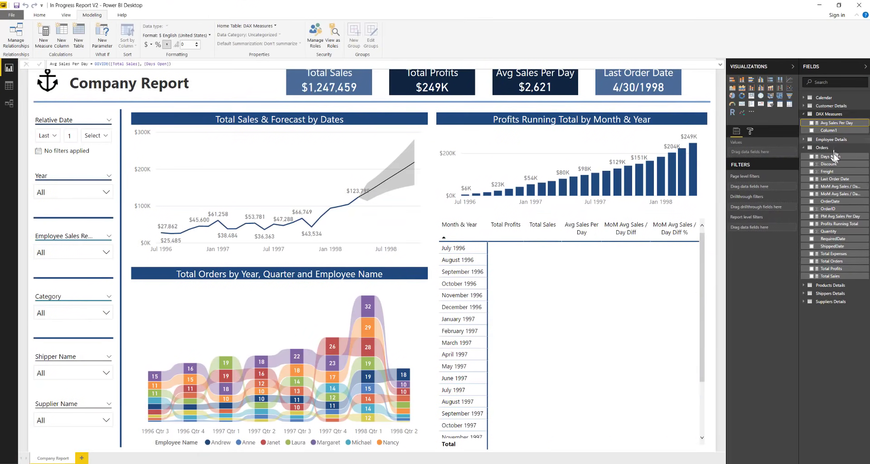
- Change the home table of the Days Open and Last Order Date measures to DAX Measures
{"action": "left_click", "coordinate": [835, 157]}
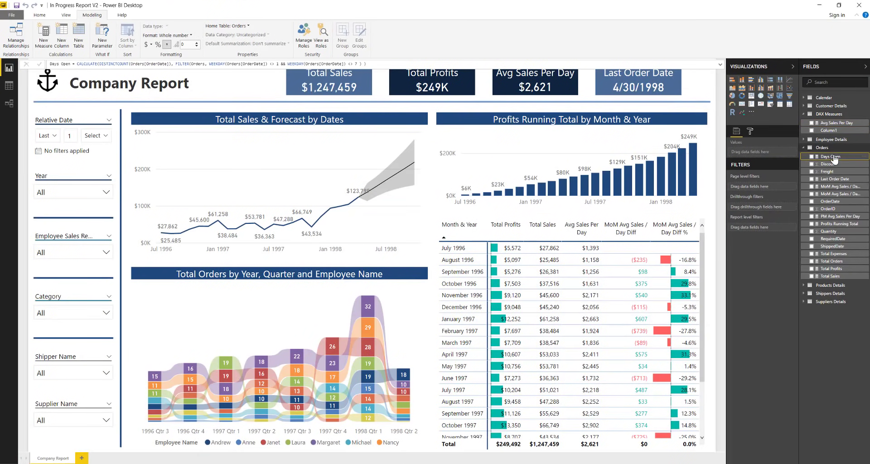
{"action": "left_click", "coordinate": [231, 25]}
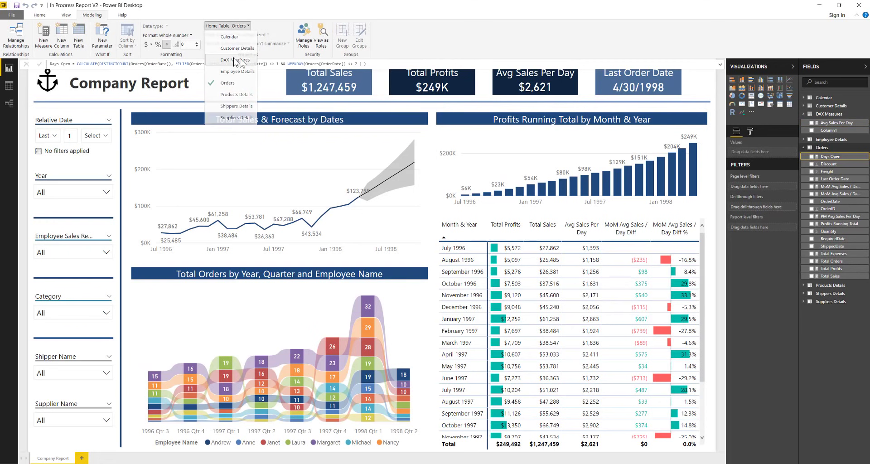
{"action": "left_click", "coordinate": [235, 60]}
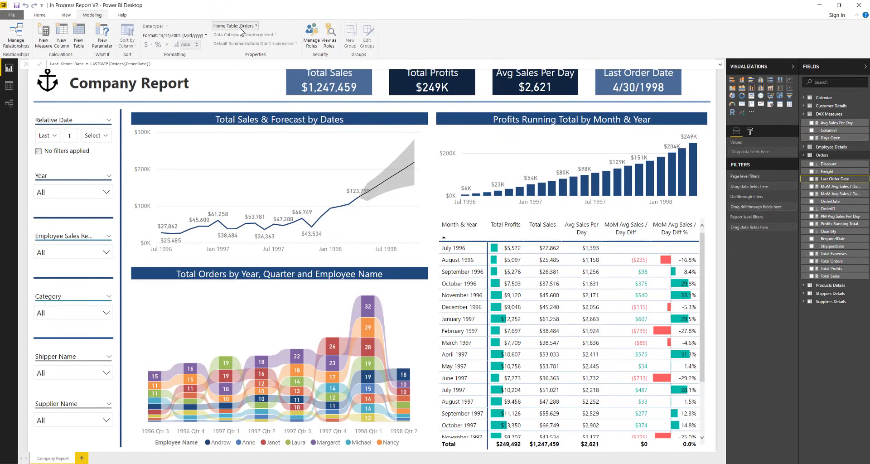
{"action": "left_click", "coordinate": [835, 179]}
- Assign the MoM Avg Sales / Day Diff and MoM Avg Sales / Day Diff % measures to the DAX Measures home table
{"action": "left_click", "coordinate": [843, 187]}
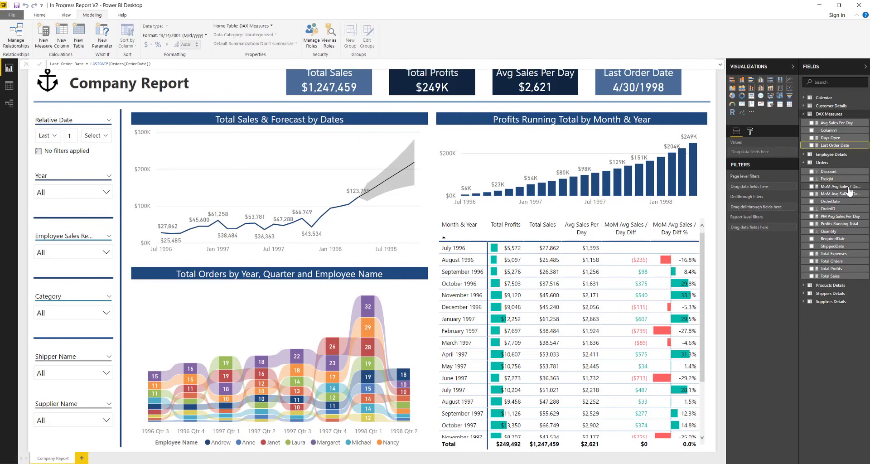
{"action": "left_click", "coordinate": [239, 26]}
{"action": "left_click", "coordinate": [239, 60]}
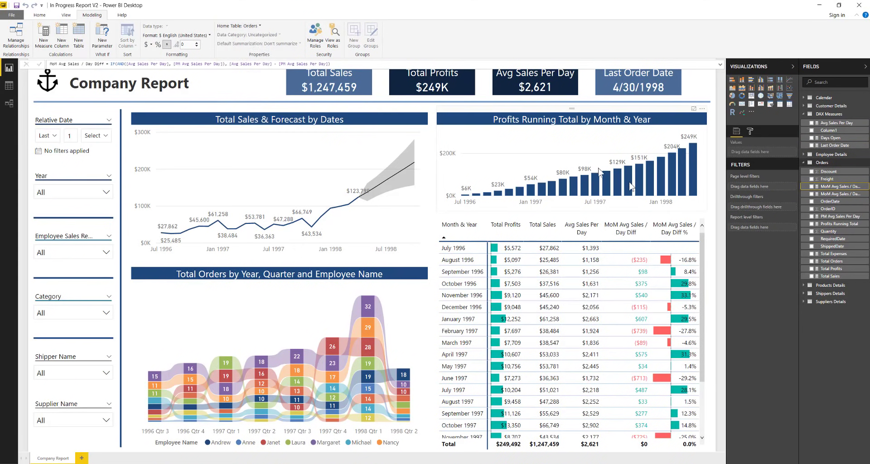
{"action": "left_click", "coordinate": [239, 26]}
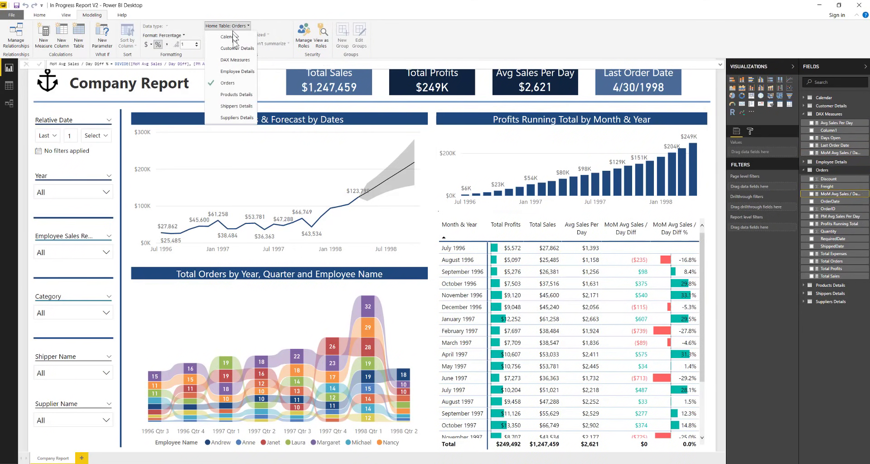
{"action": "left_click", "coordinate": [239, 60]}
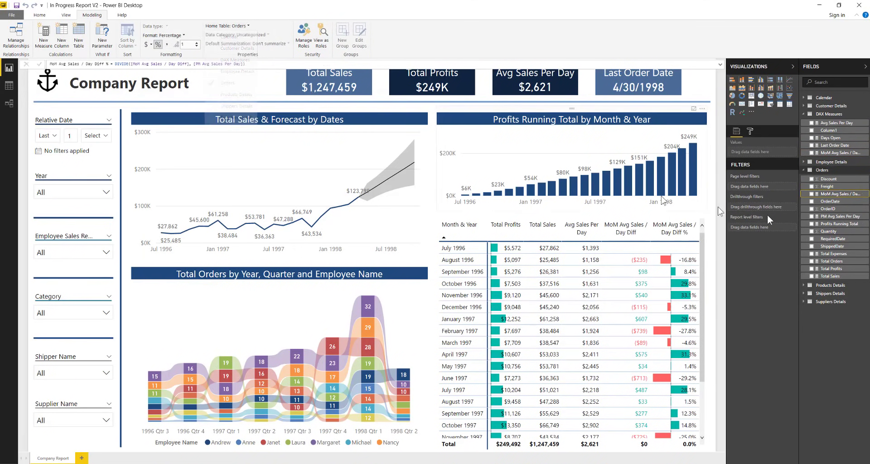
- Set DAX Measures as the home table of PM Avg Sales Per Day and Profits Running Total
{"action": "left_click", "coordinate": [838, 216]}
{"action": "left_click", "coordinate": [239, 26]}
{"action": "left_click", "coordinate": [231, 61]}
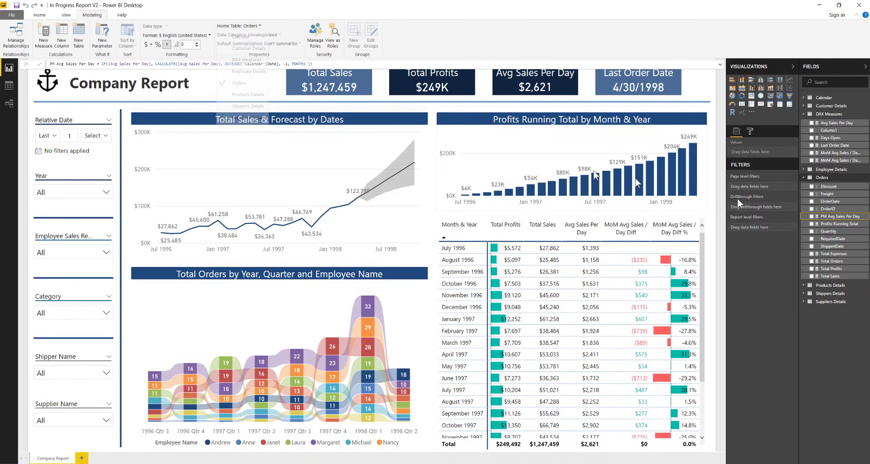
{"action": "left_click", "coordinate": [243, 27]}
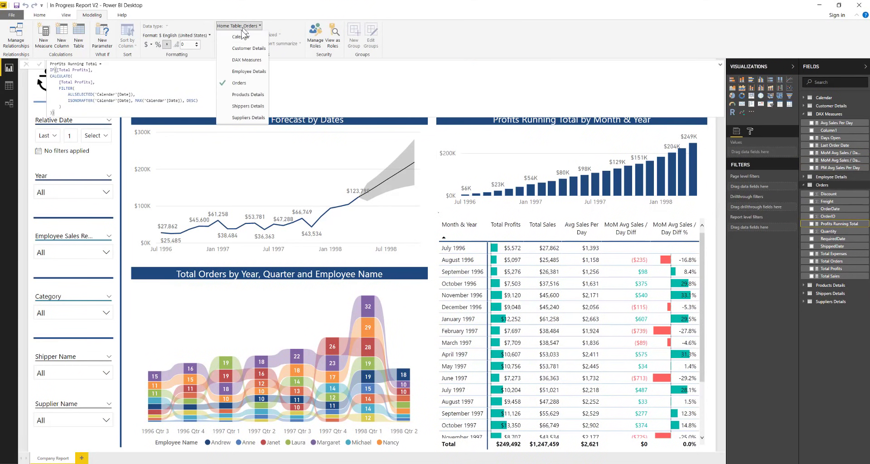
{"action": "left_click", "coordinate": [247, 60]}
- Move the Total Expenses and Total Orders measures to the DAX Measures home table
{"action": "left_click", "coordinate": [833, 254]}
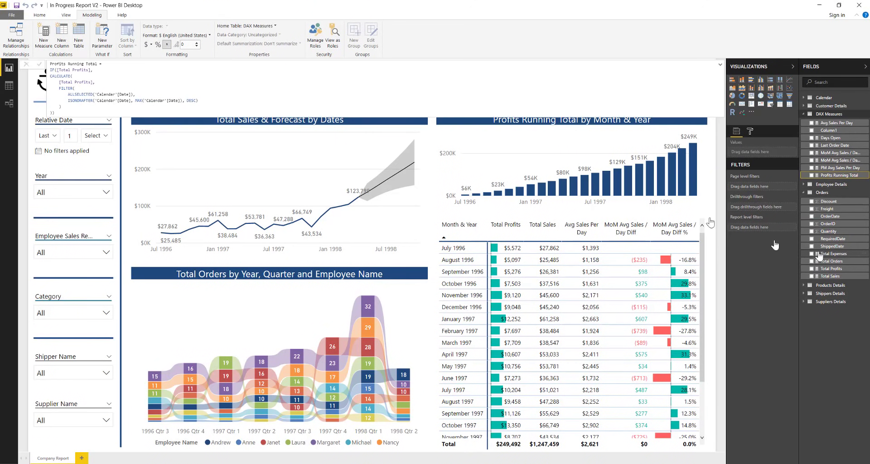
{"action": "left_click", "coordinate": [243, 27]}
{"action": "left_click", "coordinate": [246, 60]}
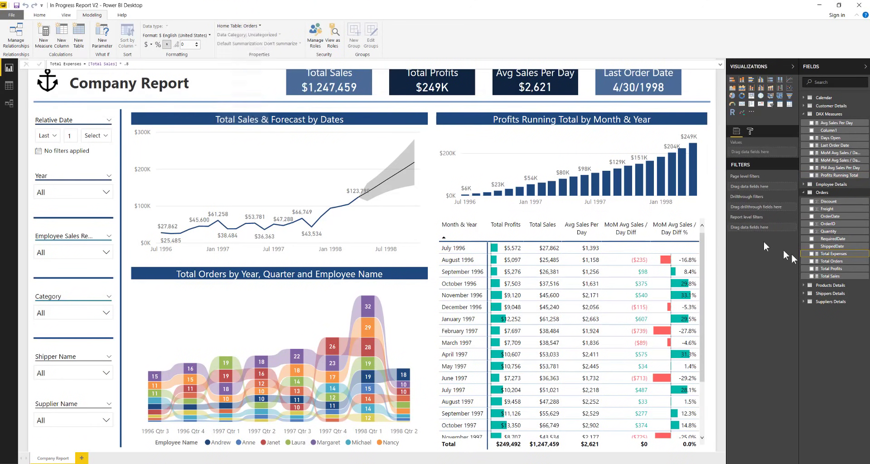
{"action": "left_click", "coordinate": [846, 262]}
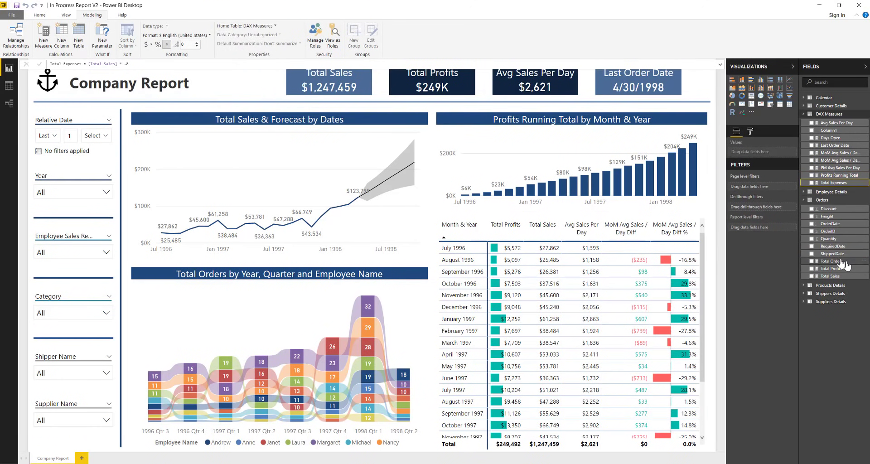
{"action": "left_click", "coordinate": [231, 27]}
{"action": "left_click", "coordinate": [236, 60]}
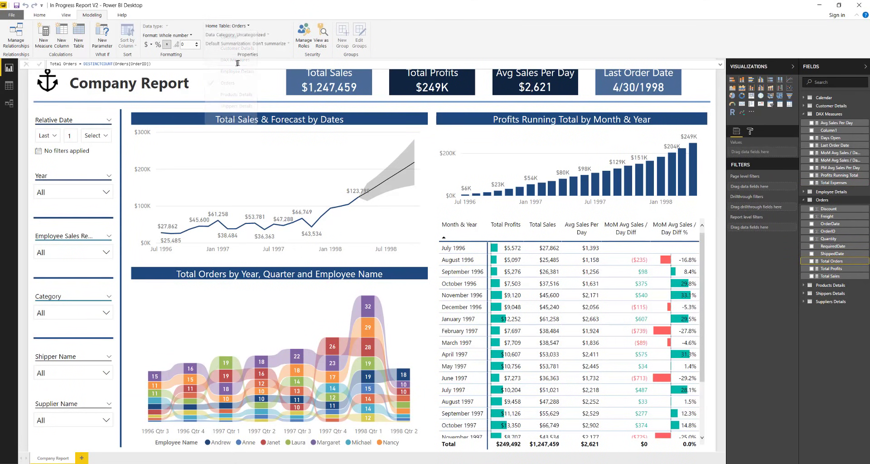
- Move the remaining Total Profits and Total Sales measures to the DAX Measures home table
{"action": "left_click", "coordinate": [839, 270]}
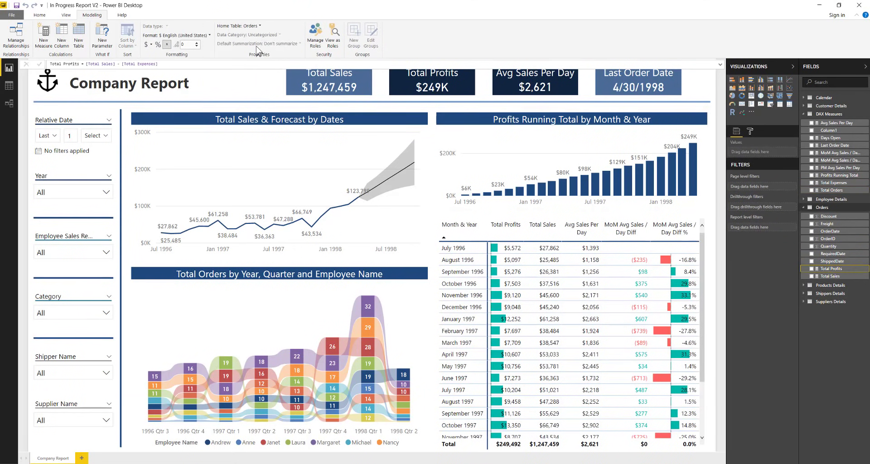
{"action": "left_click", "coordinate": [239, 26]}
{"action": "left_click", "coordinate": [247, 60]}
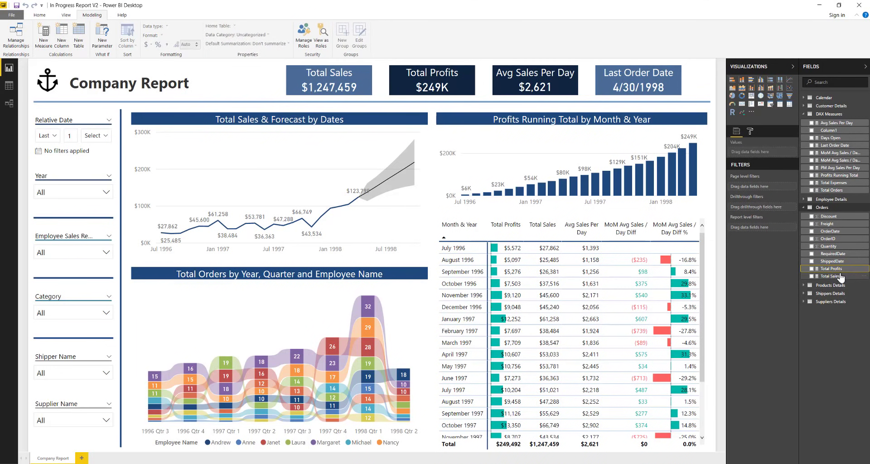
{"action": "left_click", "coordinate": [831, 276]}
{"action": "left_click", "coordinate": [239, 25]}
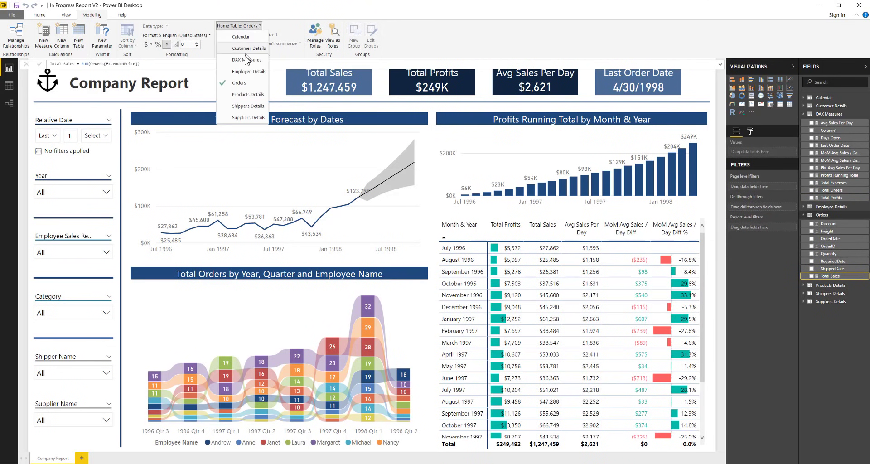
{"action": "left_click", "coordinate": [247, 60]}
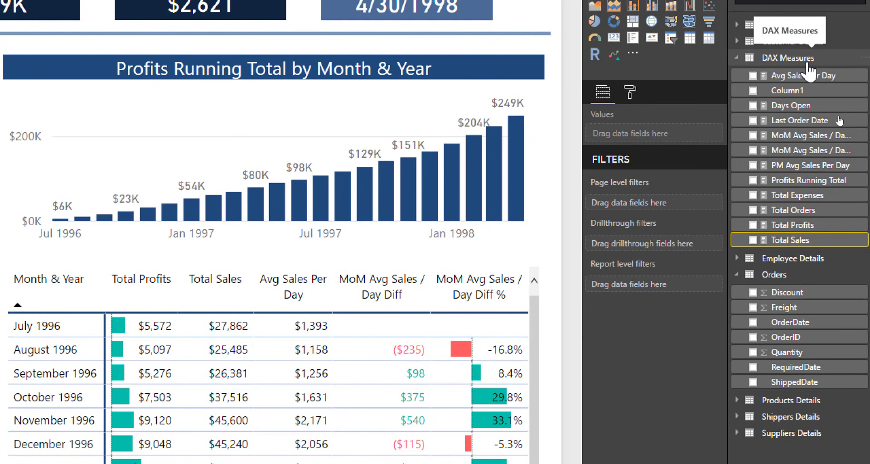
- Delete the placeholder Column1 from the DAX Measures table and confirm the deletion
{"action": "left_click", "coordinate": [739, 63]}
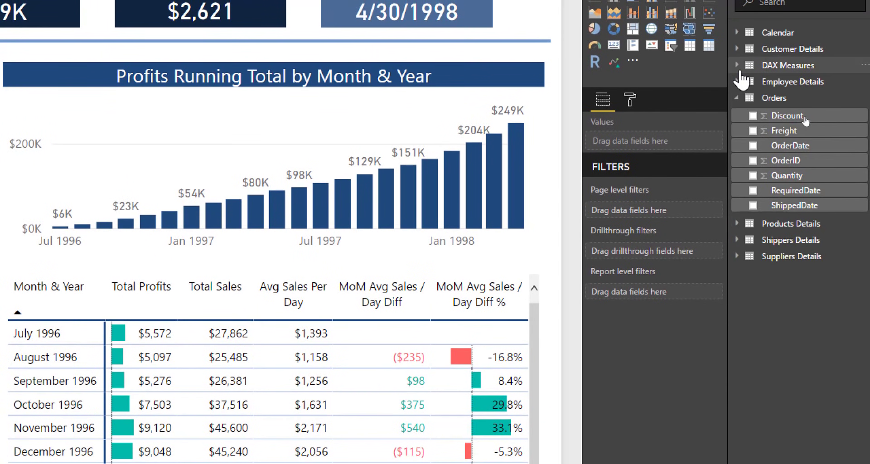
{"action": "left_click", "coordinate": [738, 65]}
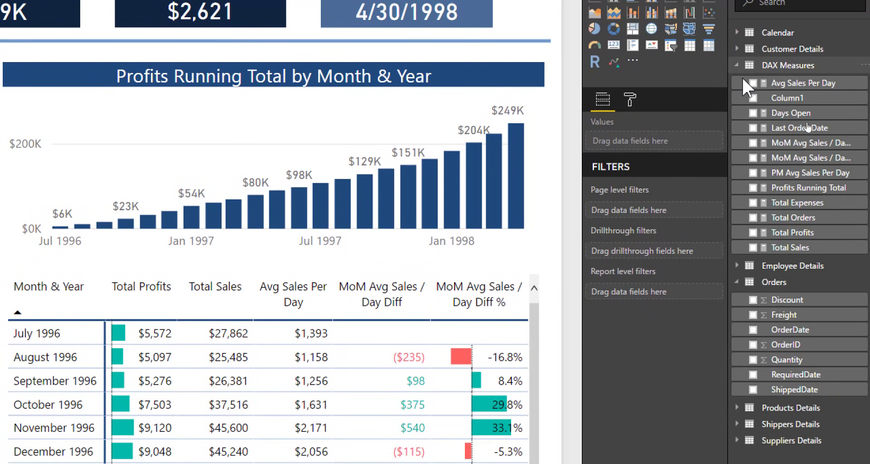
{"action": "right_click", "coordinate": [799, 99]}
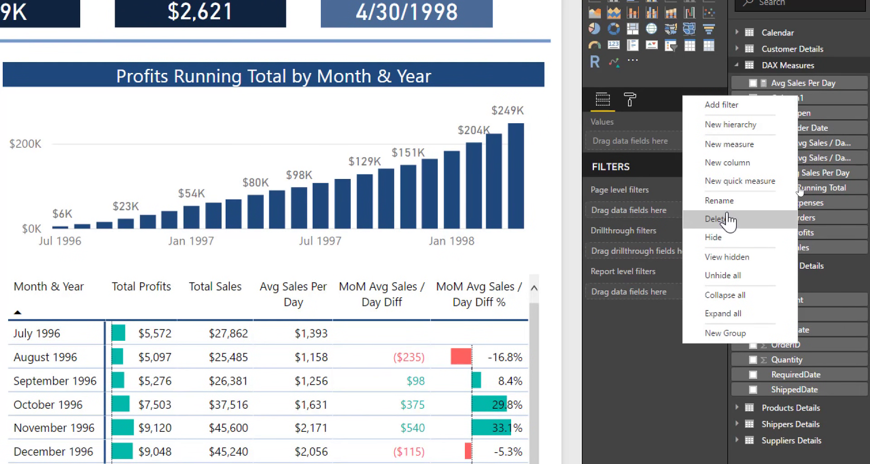
{"action": "left_click", "coordinate": [721, 201]}
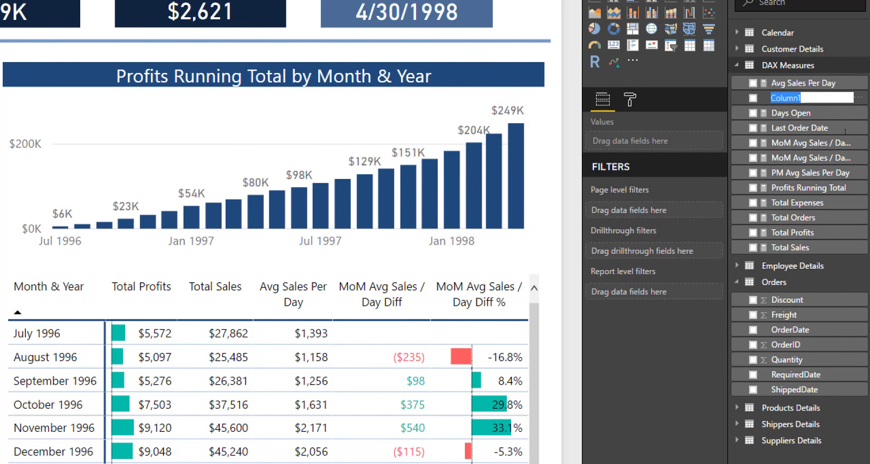
{"action": "left_click", "coordinate": [822, 112]}
{"action": "right_click", "coordinate": [823, 98]}
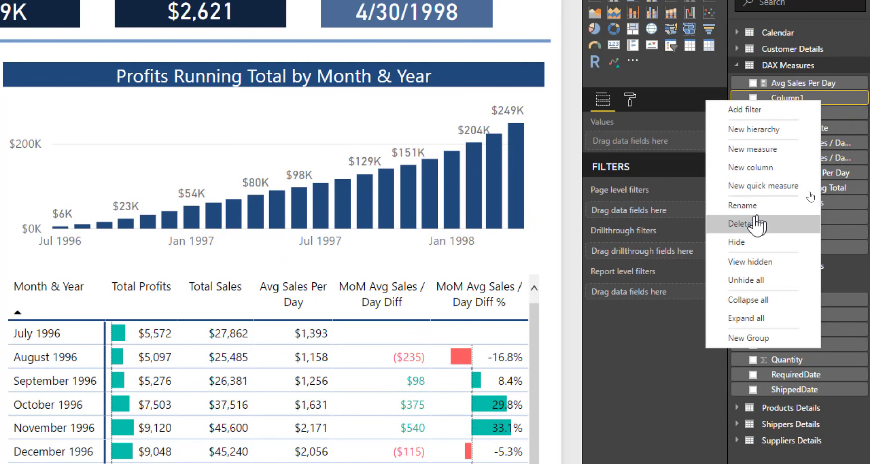
{"action": "key", "text": "Escape"}
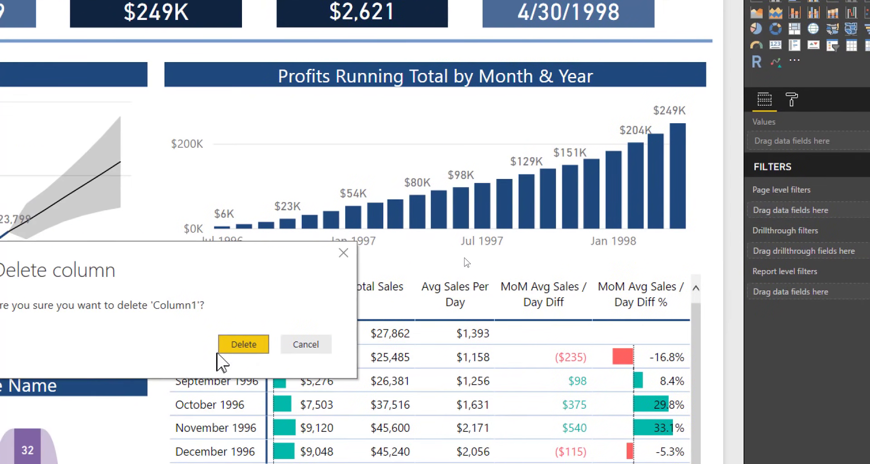
{"action": "left_click", "coordinate": [243, 342]}
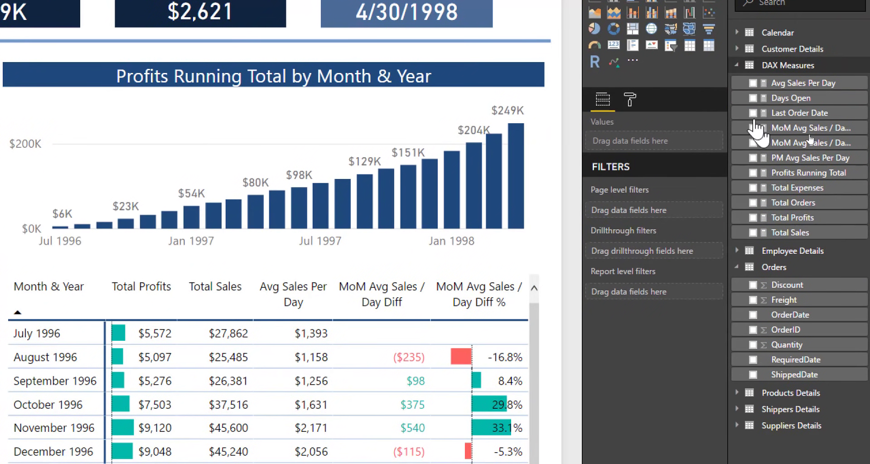
- Collapse and re-expand the DAX Measures table in the field list to check its icon and contents
{"action": "left_click", "coordinate": [737, 65]}
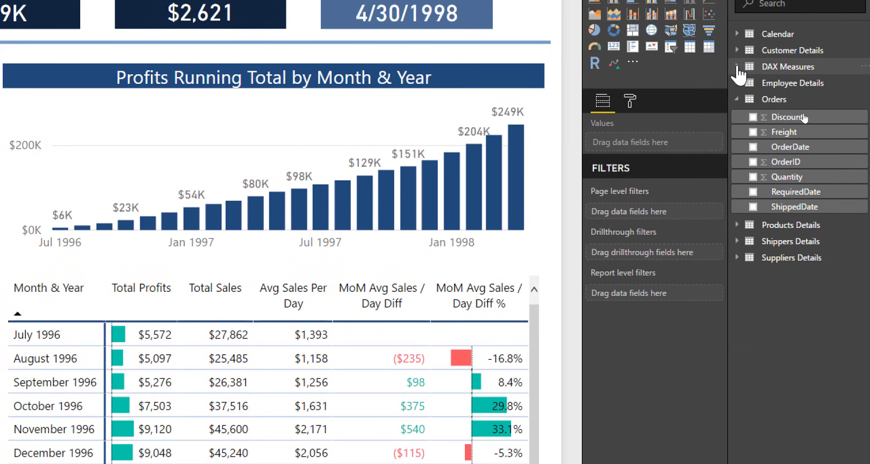
{"action": "left_click", "coordinate": [737, 67]}
{"action": "left_click", "coordinate": [737, 67]}
{"action": "left_click", "coordinate": [738, 67]}
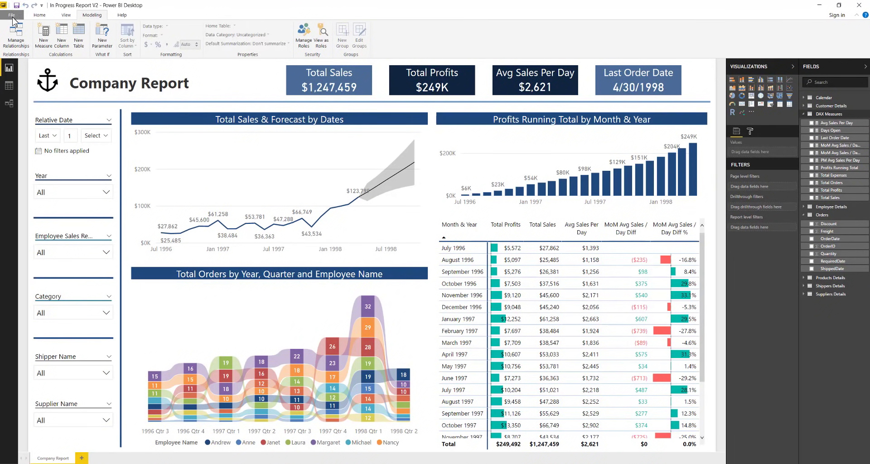
- Close the report and try to reopen In Progress Report V2 from Downloads in the Good to Great Bad Report window
{"action": "left_click", "coordinate": [859, 5]}
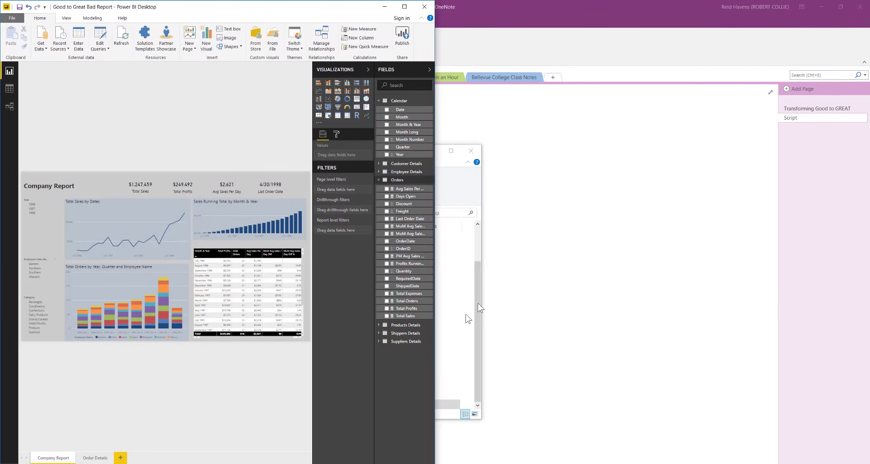
{"action": "left_click", "coordinate": [12, 18]}
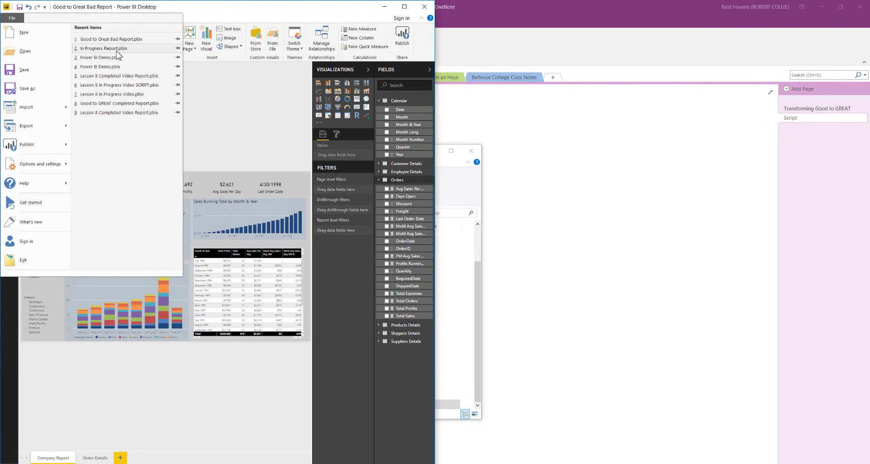
{"action": "left_click", "coordinate": [45, 52]}
{"action": "double_click", "coordinate": [103, 63]}
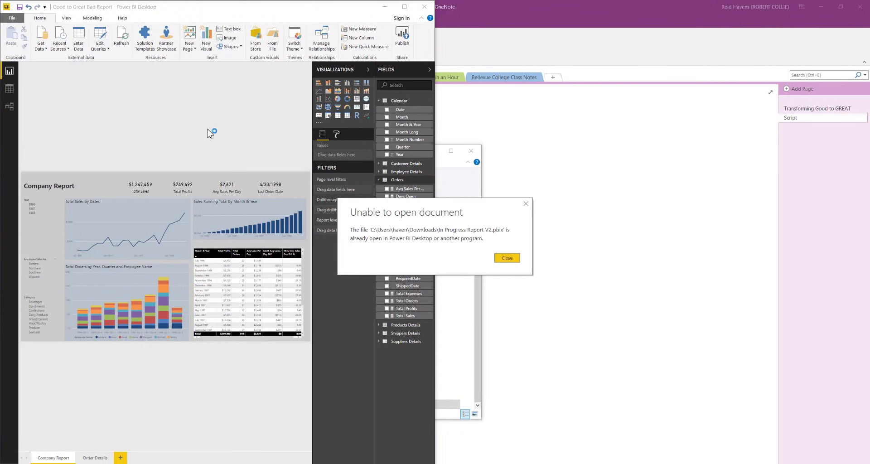
{"action": "left_click", "coordinate": [507, 258]}
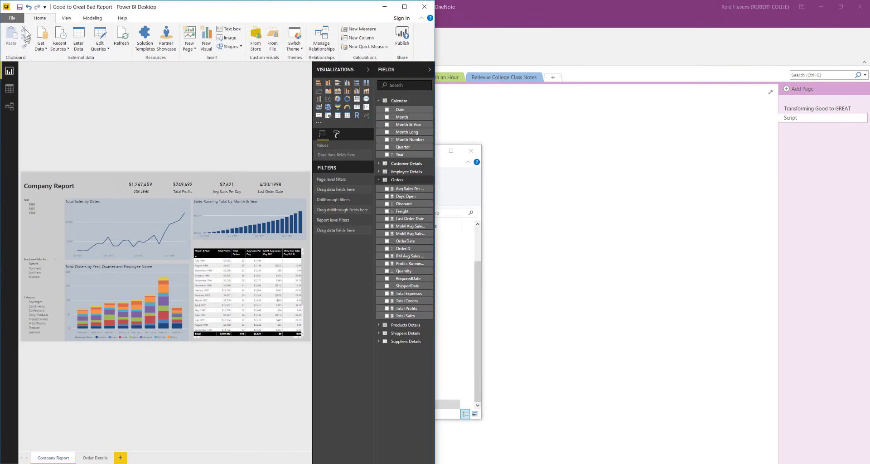
- Open the In Progress Report V2 file from the Downloads folder
{"action": "left_click", "coordinate": [12, 18]}
{"action": "left_click", "coordinate": [24, 53]}
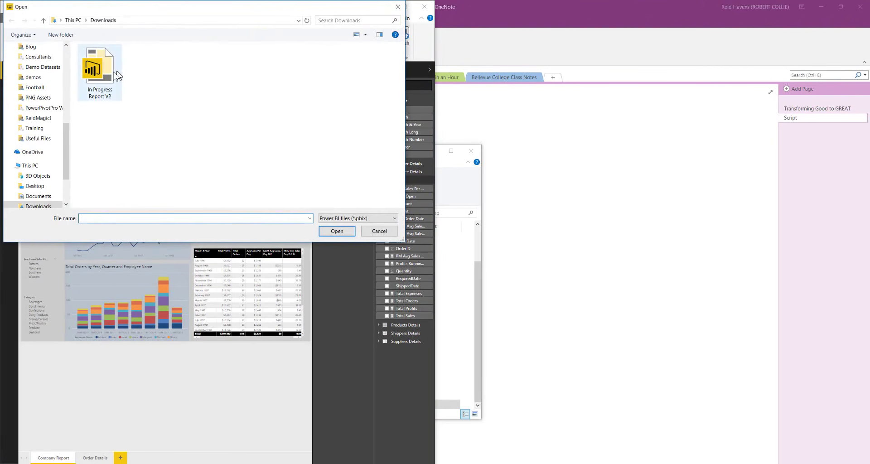
{"action": "double_click", "coordinate": [105, 69]}
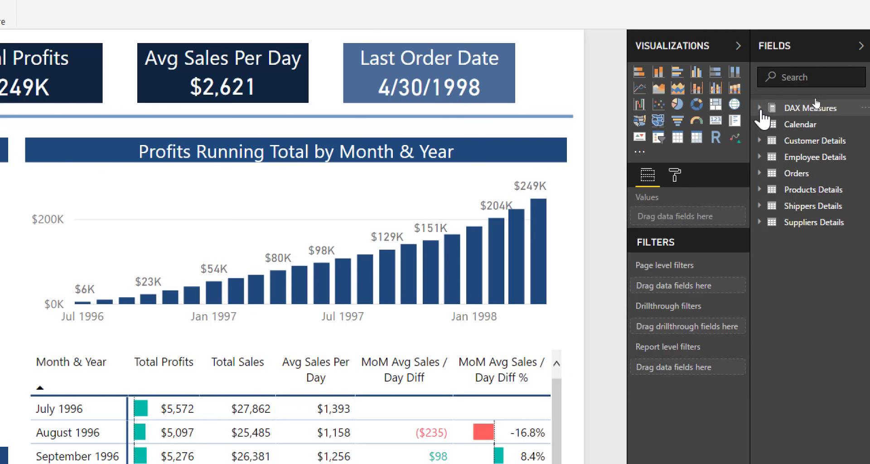
- Expand and collapse the DAX Measures and Orders tables in the field list to review where the measures are kept
{"action": "left_click", "coordinate": [760, 109]}
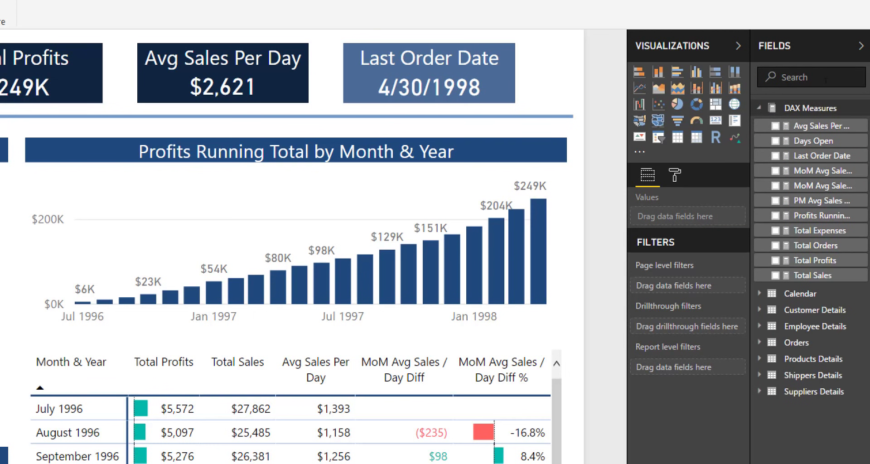
{"action": "left_click", "coordinate": [760, 109]}
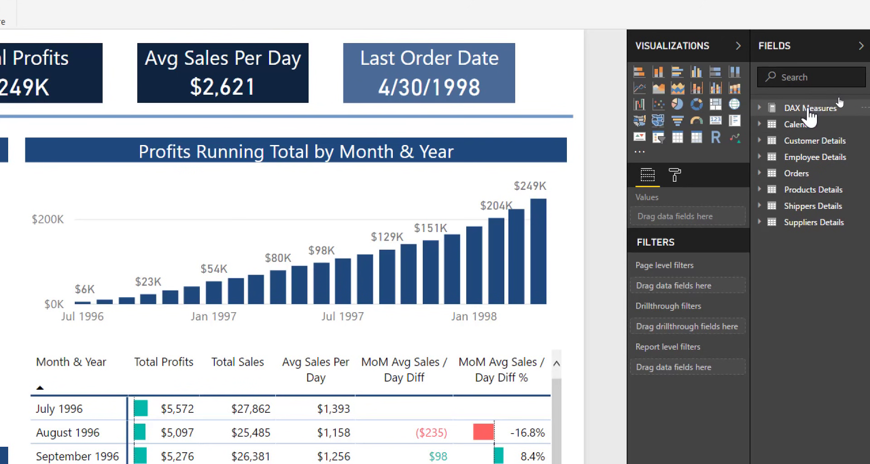
{"action": "left_click", "coordinate": [760, 109]}
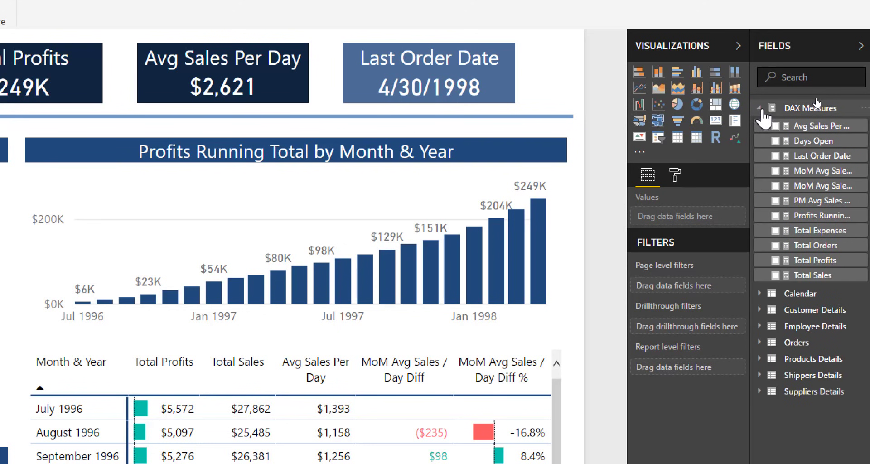
{"action": "left_click", "coordinate": [760, 109]}
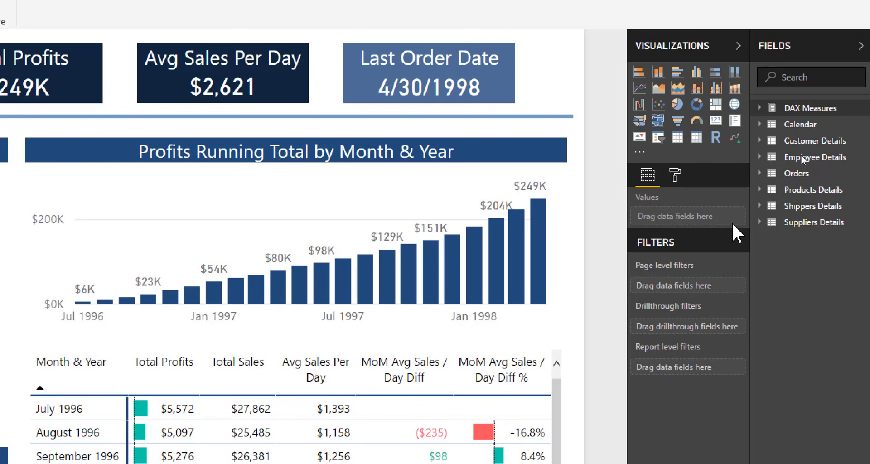
{"action": "left_click", "coordinate": [759, 173]}
{"action": "left_click", "coordinate": [758, 173]}
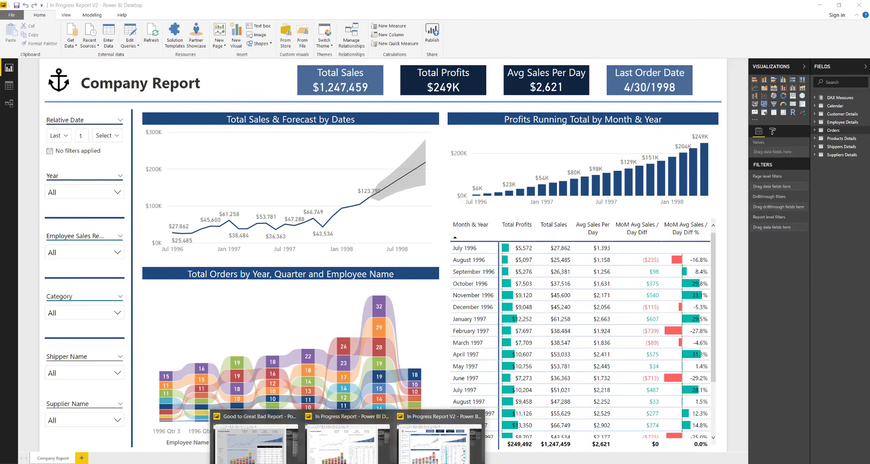
- Switch to the Good to Great Bad Report window and back to In Progress Report V2 to compare the two designs
{"action": "left_click", "coordinate": [255, 435]}
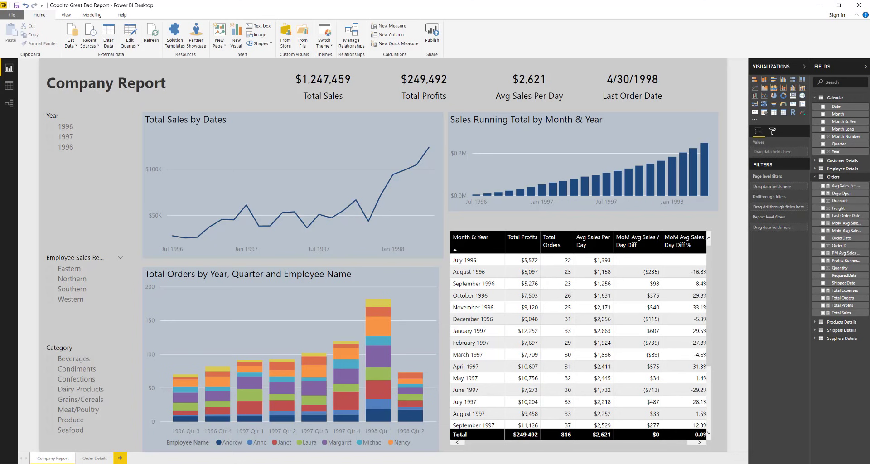
{"action": "left_click", "coordinate": [411, 455]}
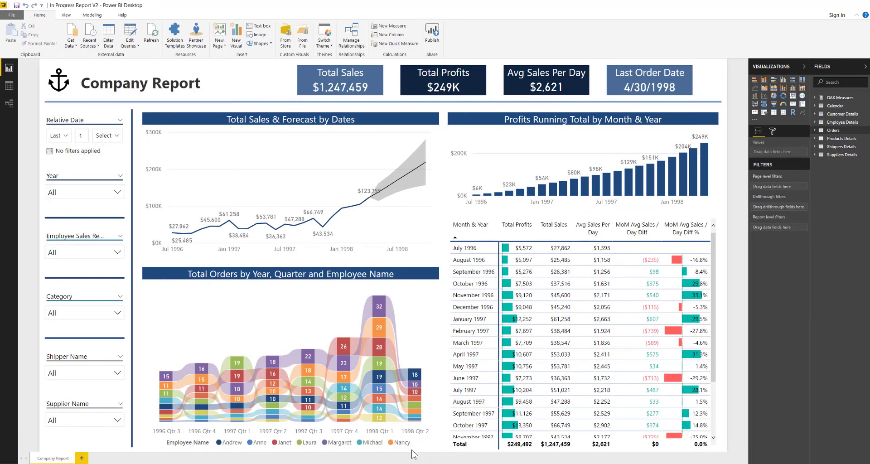